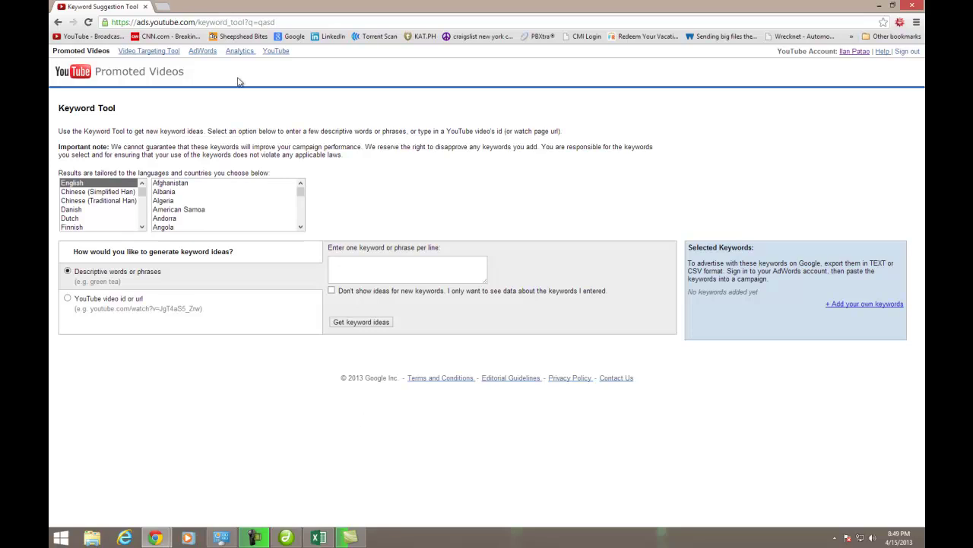
Highlight the Keyword Tool heading and minimize Chrome to reveal the desktop
left_click_drag(58, 112, 118, 111)
left_click(879, 5)
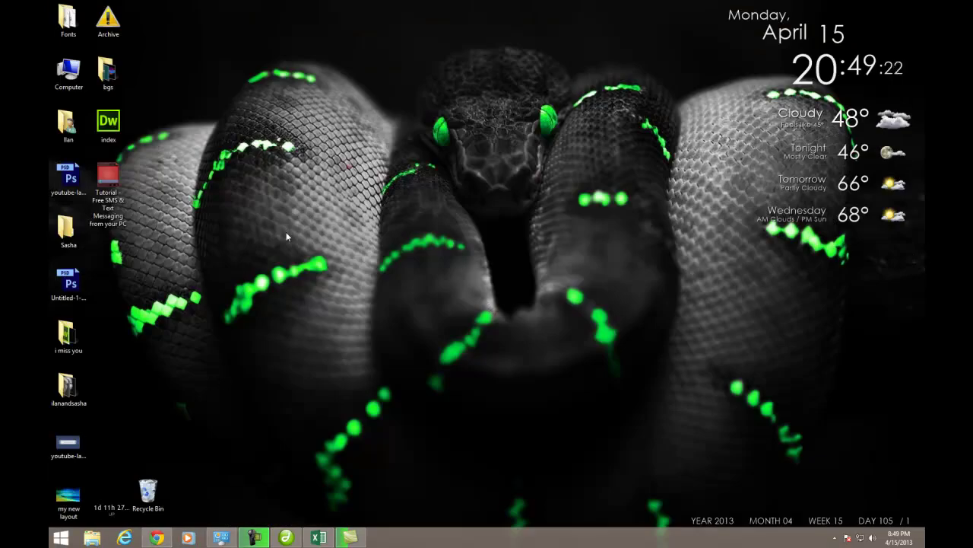
Open a new Chrome window from the taskbar, load Google, and maximize the window
right_click(156, 538)
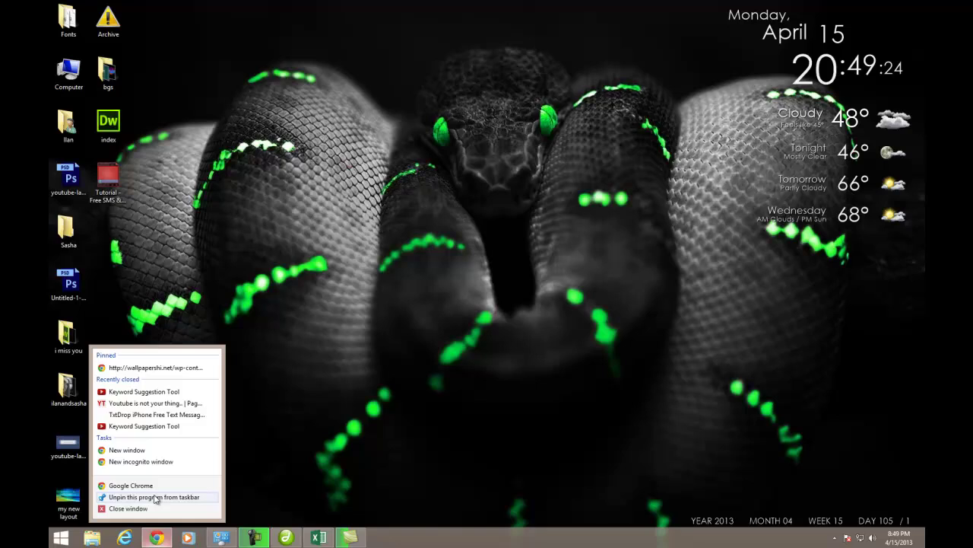
left_click(153, 487)
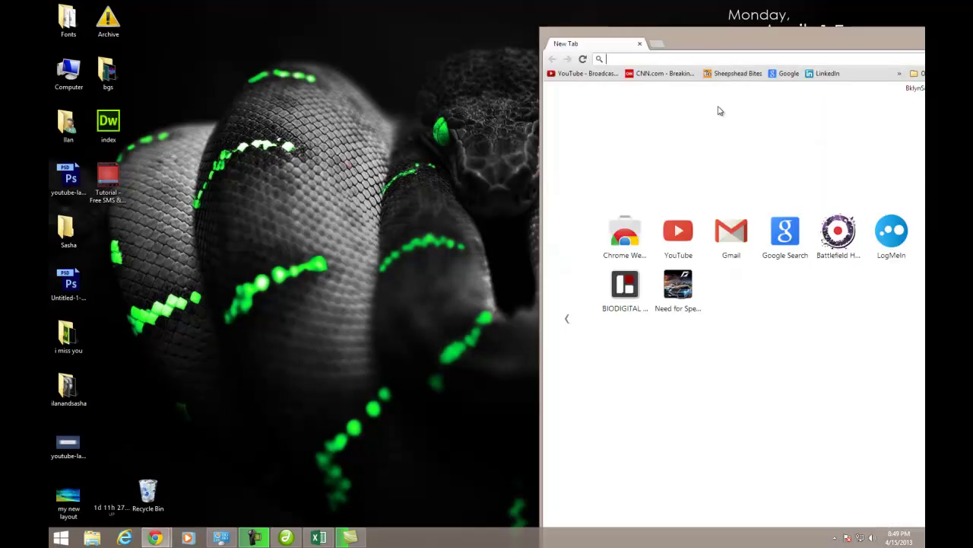
left_click(785, 73)
left_click_drag(791, 35, 444, 4)
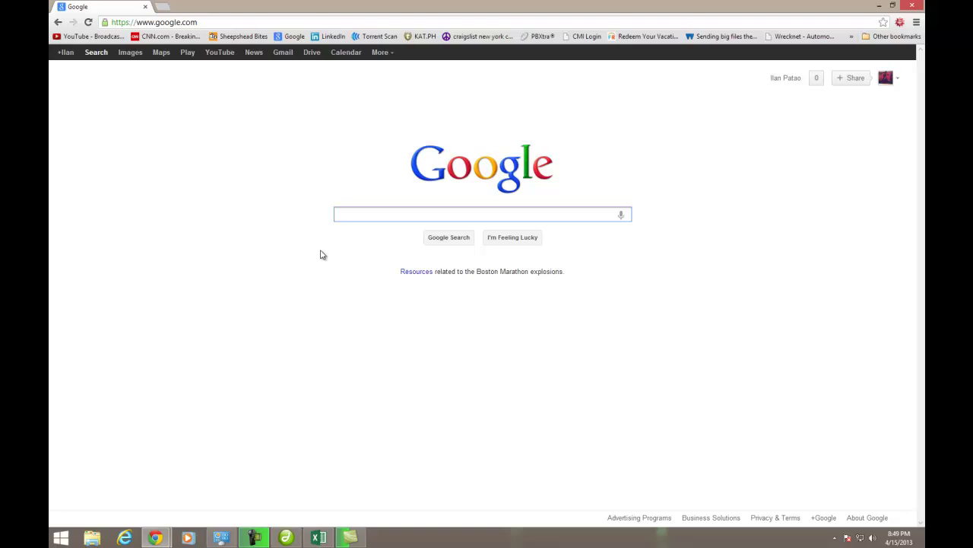
Search Google for 'youtube keywor' and open the Keyword Suggestion Tool result
type("youtube keywor")
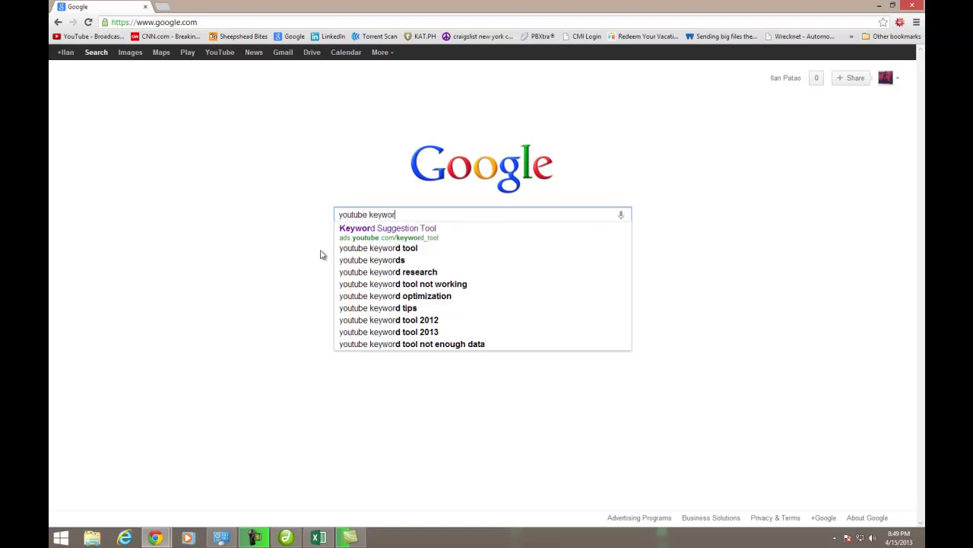
left_click(383, 228)
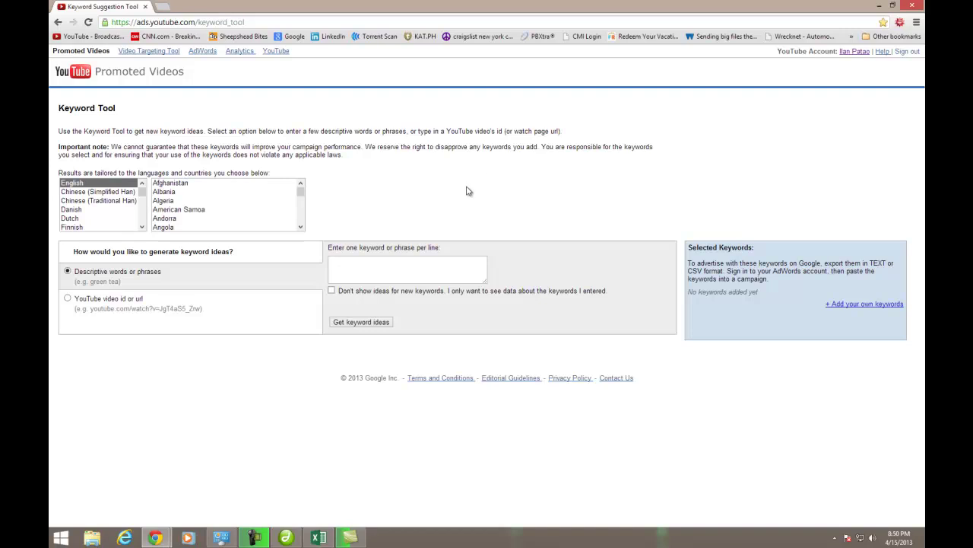
Enter 'microsoft office' as the phrase in the keyword box
left_click(388, 271)
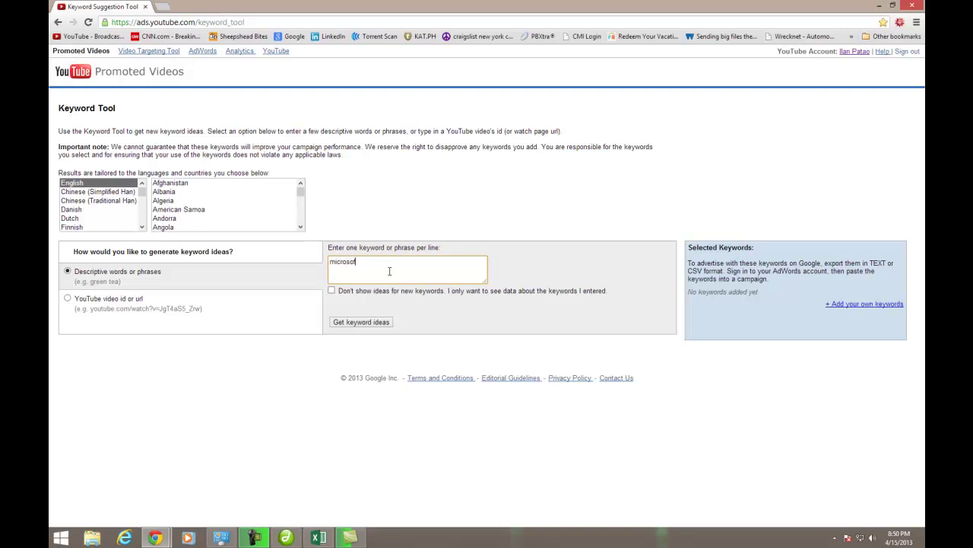
type("t office")
Fetch ideas for 'microsoft office' and highlight the 31,800 and 67,900 search volumes
left_click(361, 323)
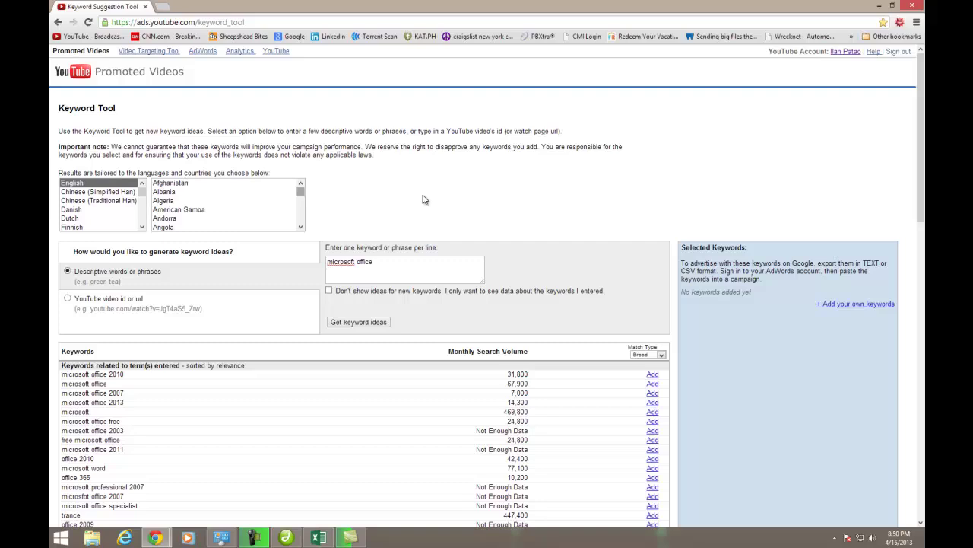
scroll(417, 394, "down", 1)
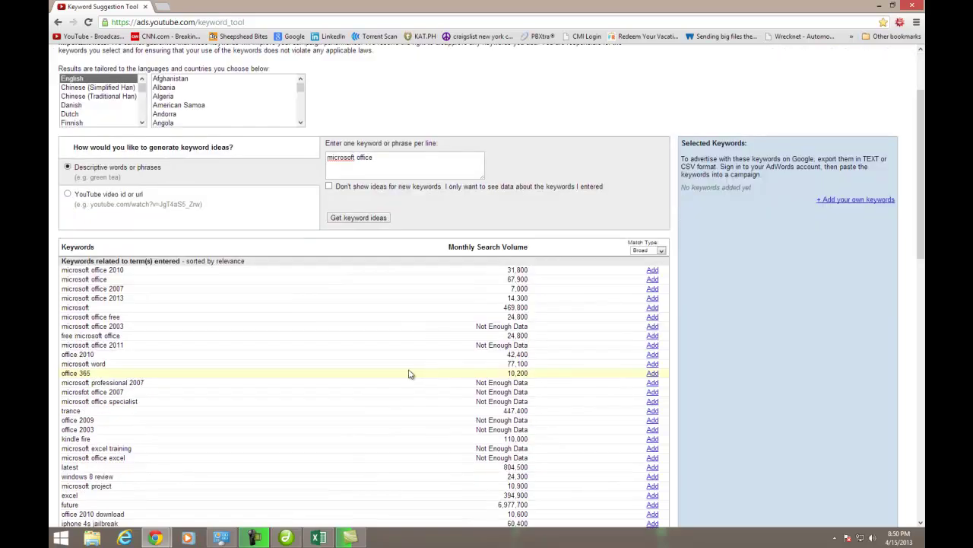
scroll(213, 373, "down", 1)
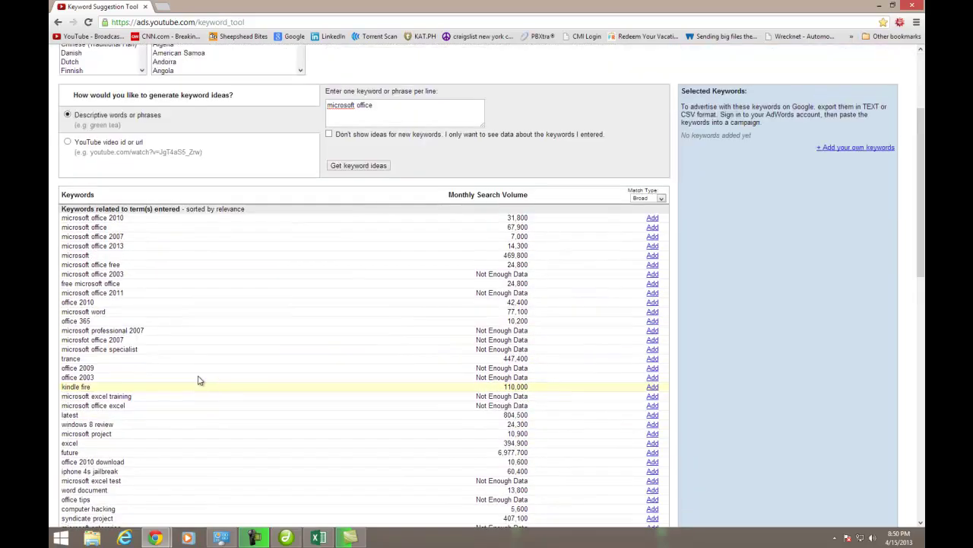
scroll(198, 381, "up", 1)
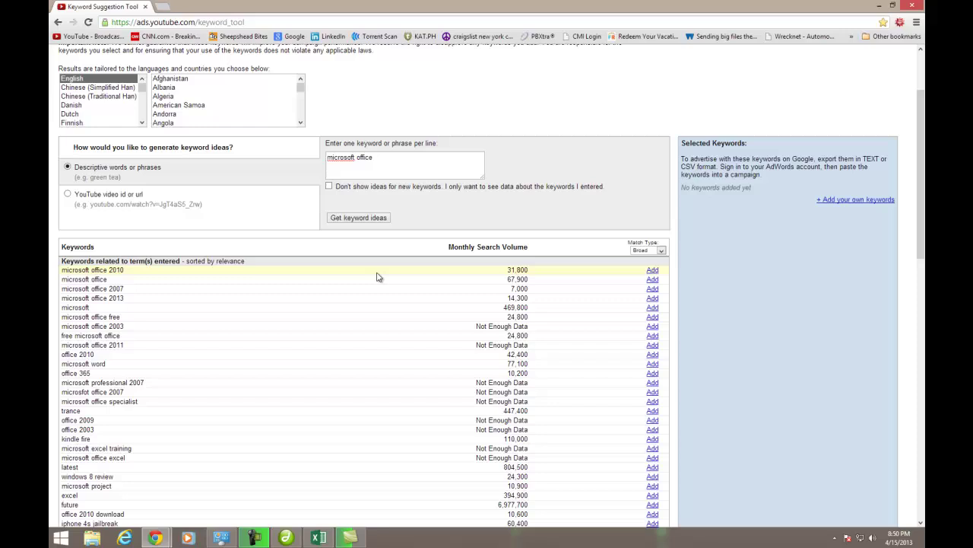
left_click_drag(569, 270, 507, 270)
left_click_drag(541, 279, 496, 280)
Highlight the microsoft office 2007, 2013 and microsoft rows, then clear the highlight
left_click_drag(106, 280, 78, 270)
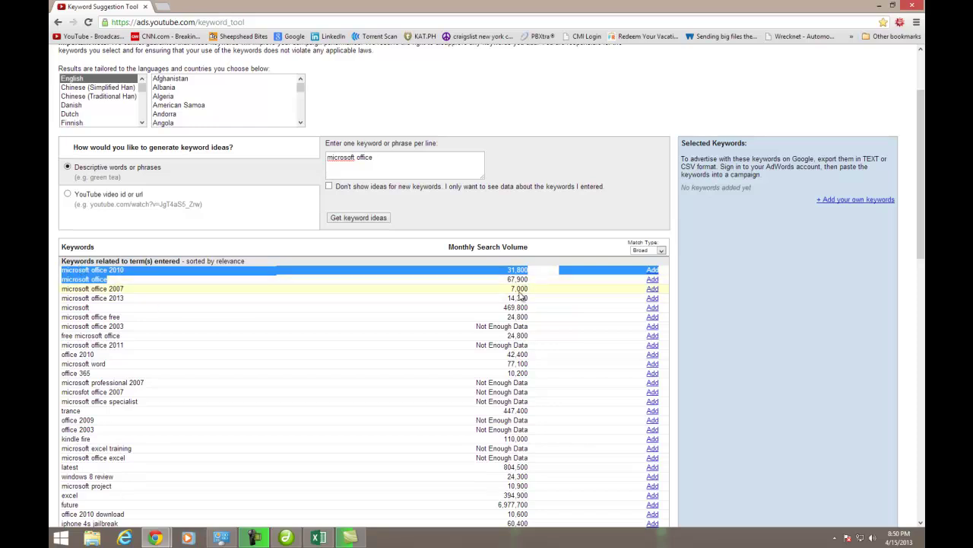
left_click_drag(82, 290, 297, 297)
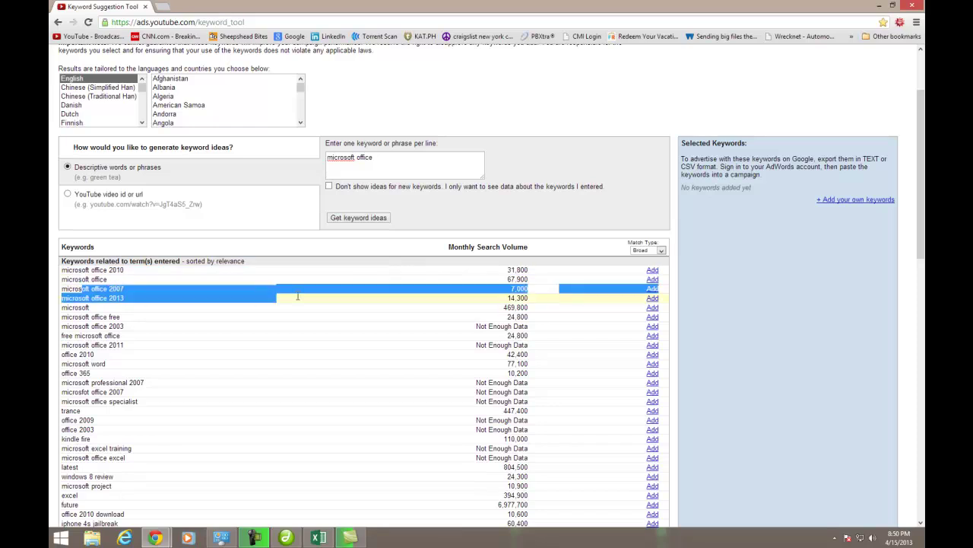
left_click_drag(366, 299, 175, 289)
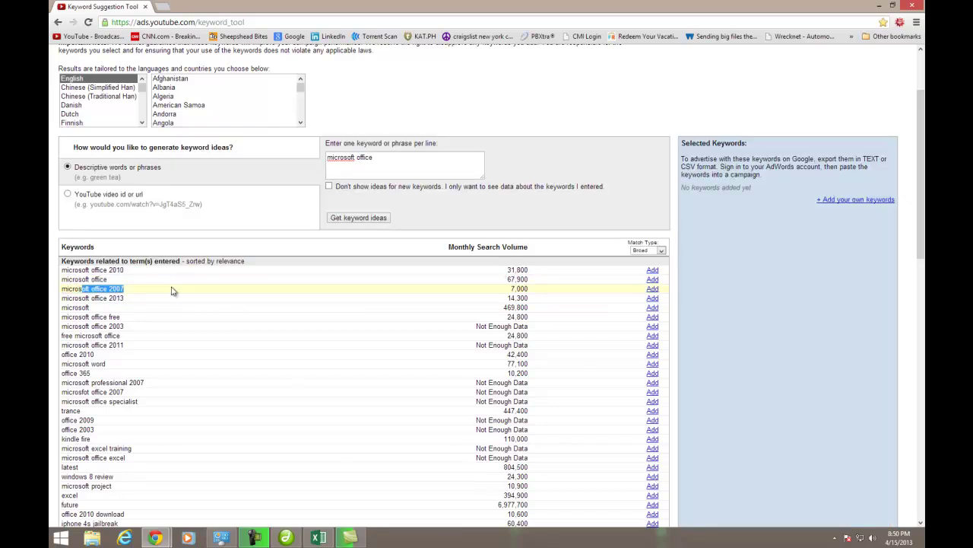
left_click_drag(104, 298, 141, 299)
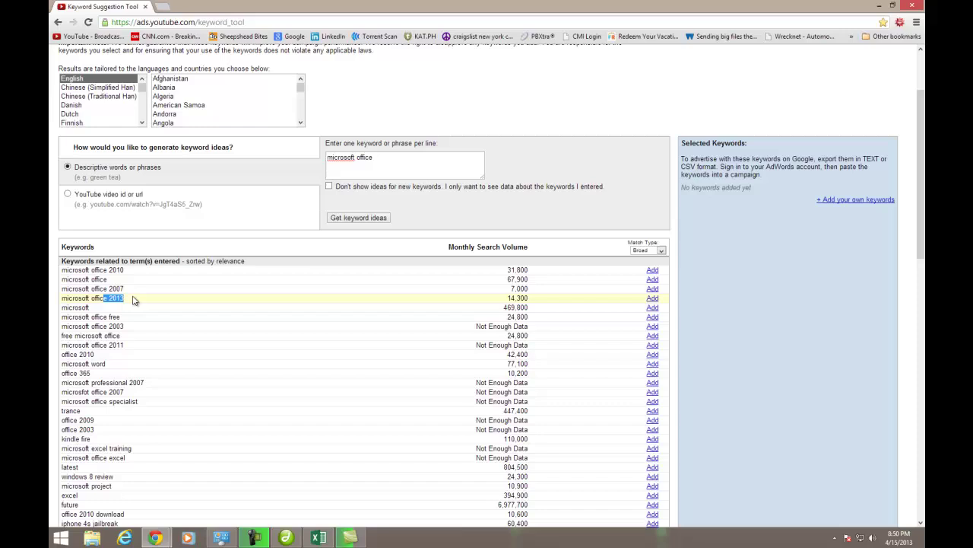
left_click_drag(73, 307, 100, 309)
left_click_drag(98, 308, 76, 318)
left_click(87, 312)
left_click(83, 312)
scroll(134, 317, "down", 1)
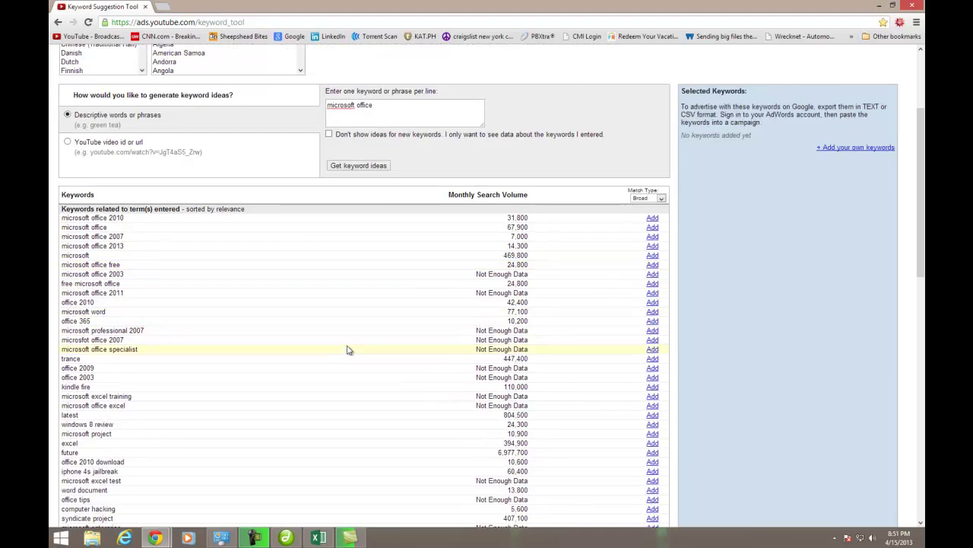
scroll(347, 349, "down", 4)
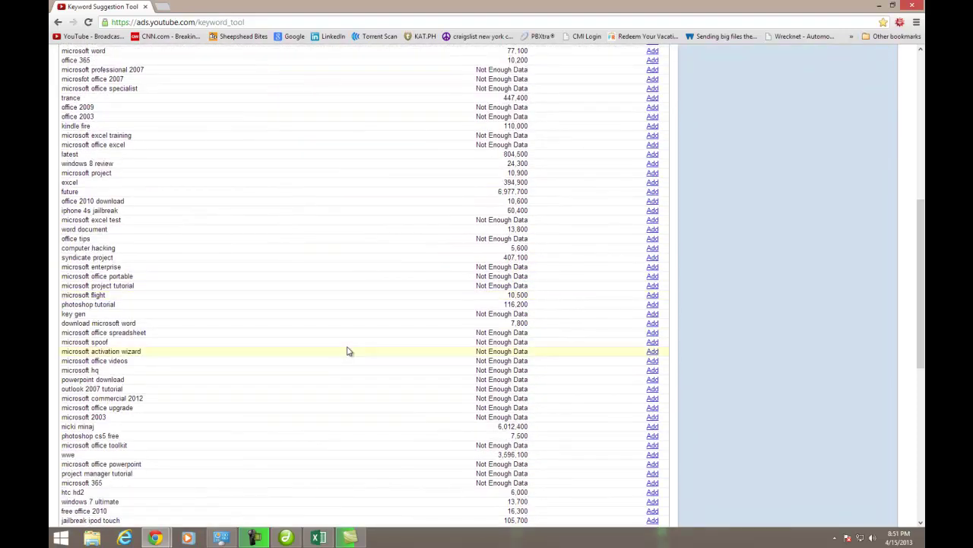
scroll(341, 351, "down", 2)
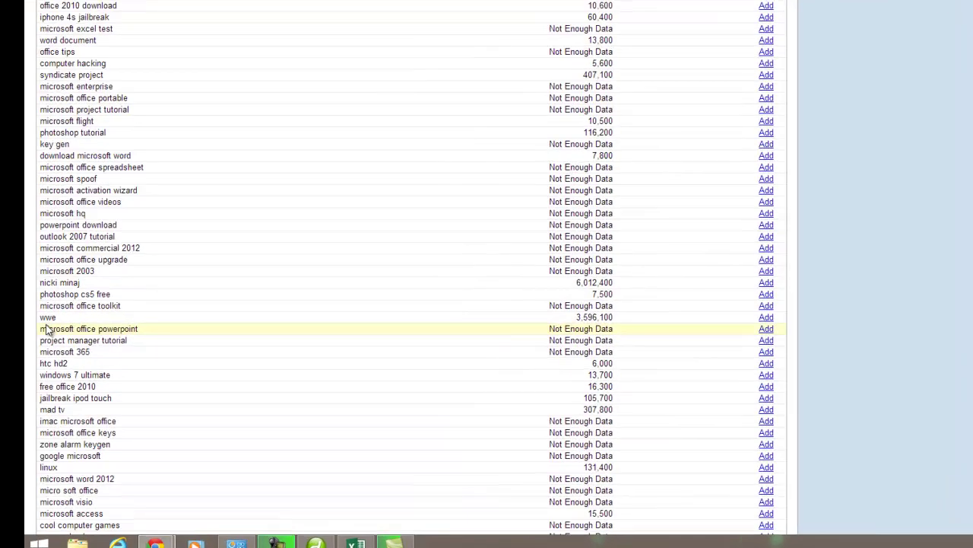
left_click_drag(43, 318, 54, 318)
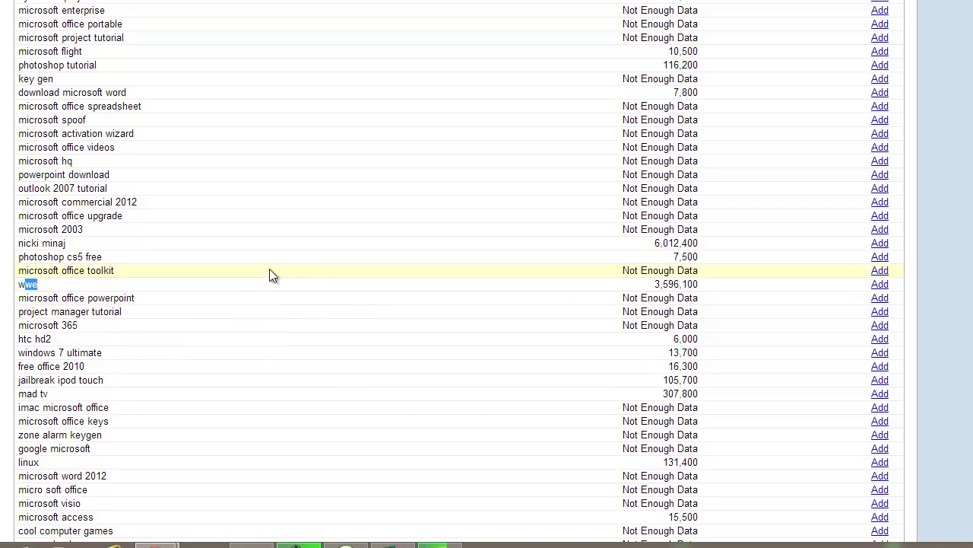
left_click_drag(59, 257, 411, 256)
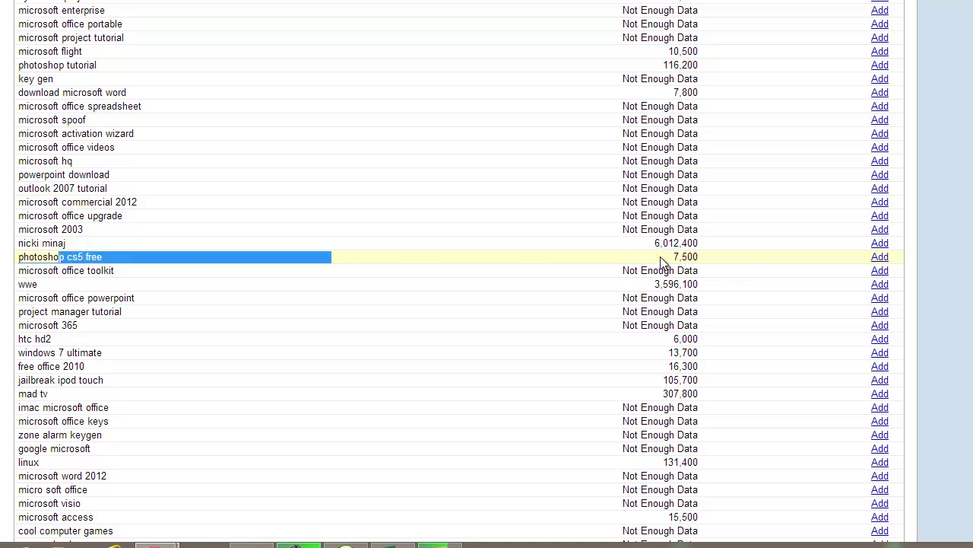
scroll(570, 262, "down", 3)
scroll(566, 259, "up", 7)
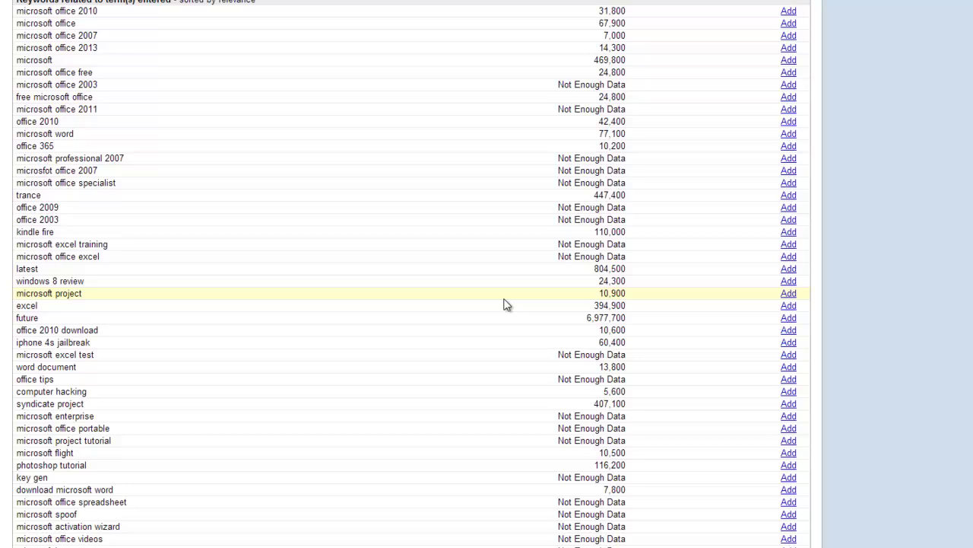
scroll(395, 344, "up", 2)
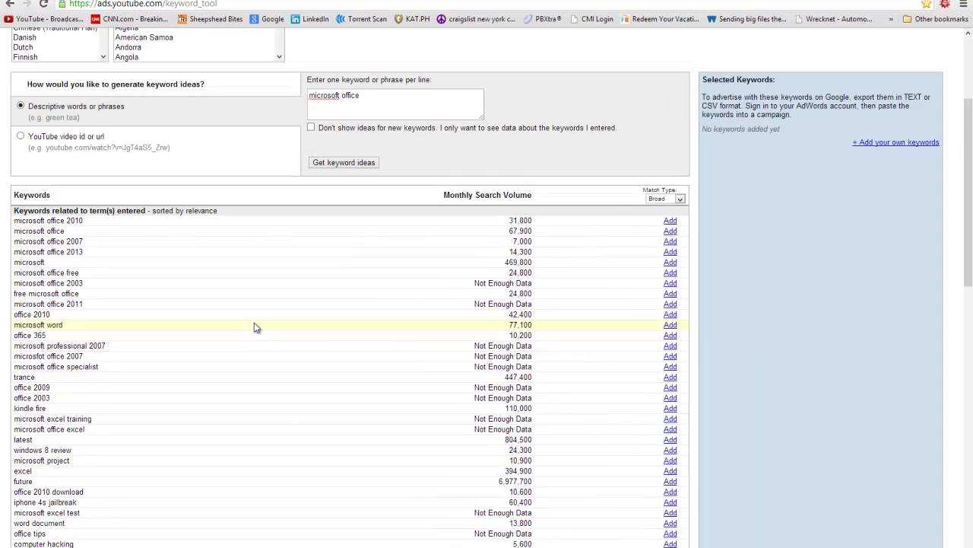
scroll(257, 327, "up", 3)
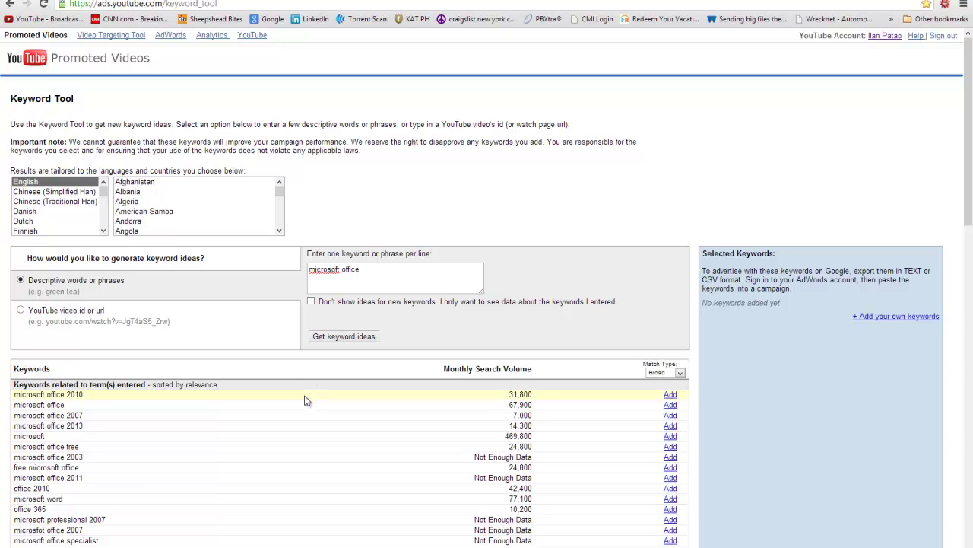
scroll(304, 400, "down", 2)
scroll(304, 401, "down", 7)
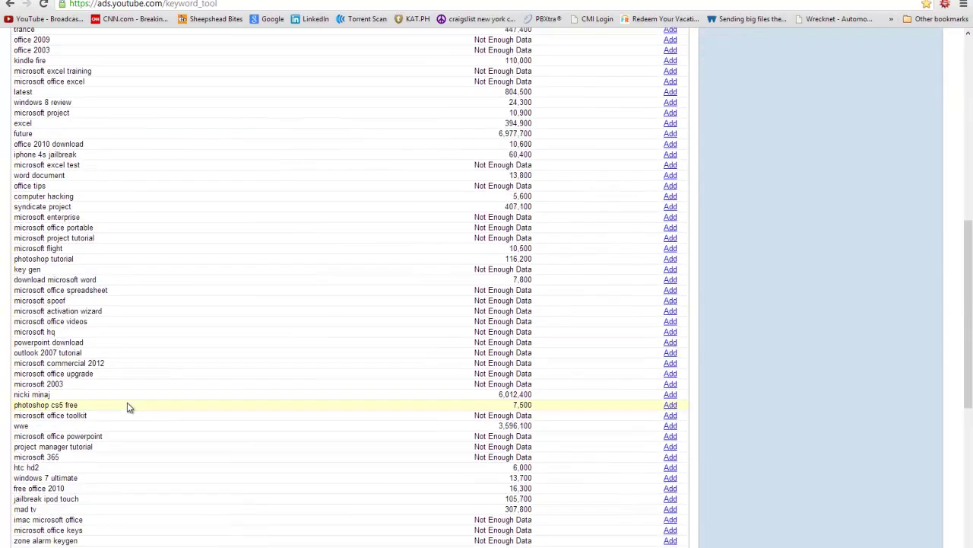
Replace the query with 'cat sleeping on the couch', fetch ideas, and highlight laughing cat's 23,700
scroll(315, 380, "up", 10)
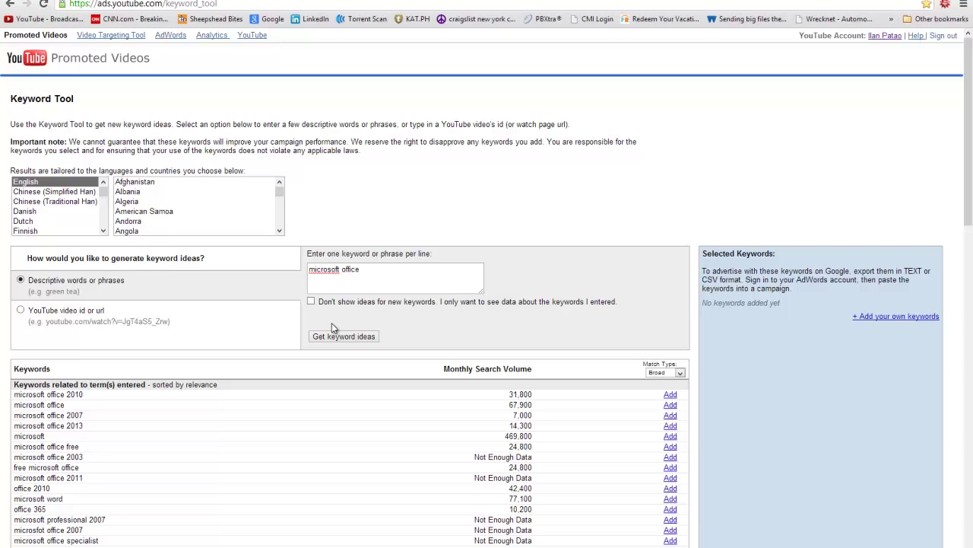
left_click_drag(377, 288, 2, 257)
type("cat sleeping on the couch")
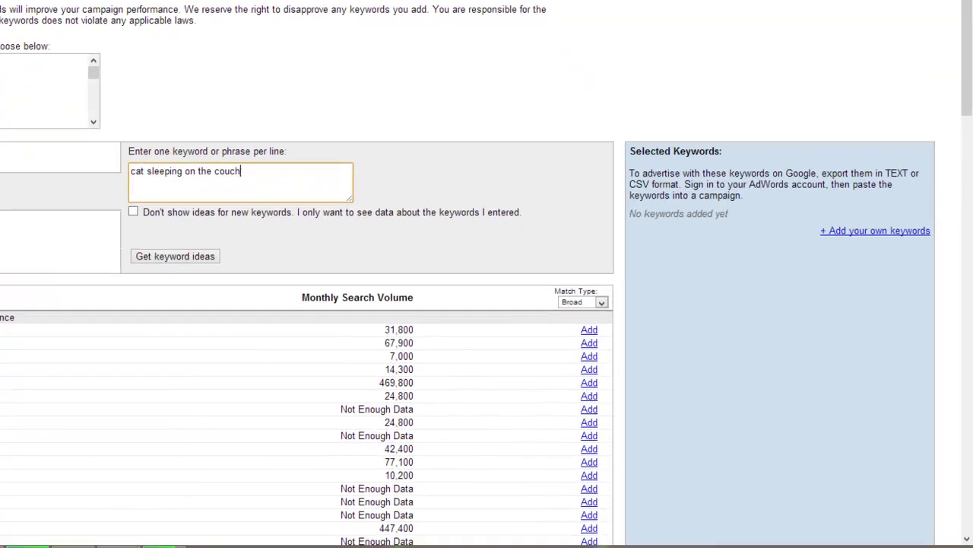
left_click(333, 335)
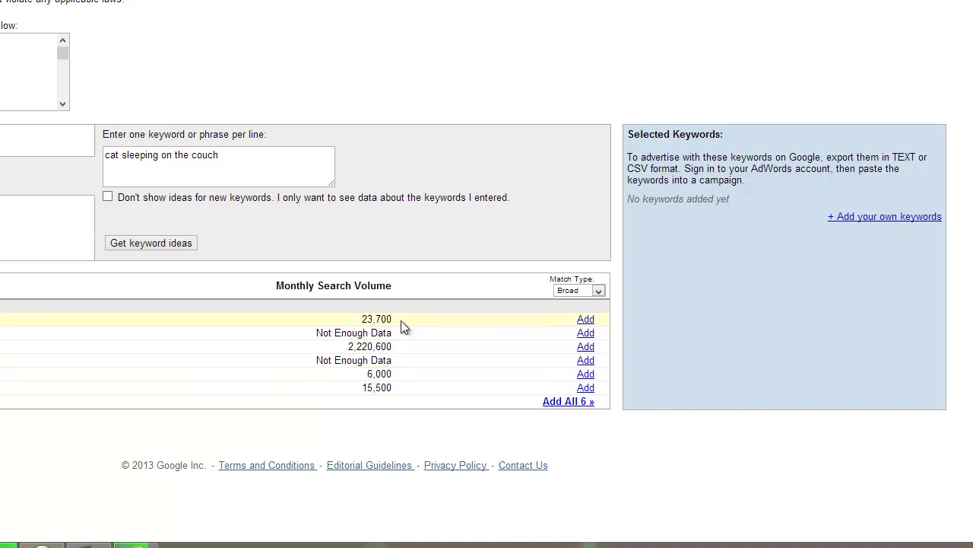
left_click_drag(402, 326, 355, 323)
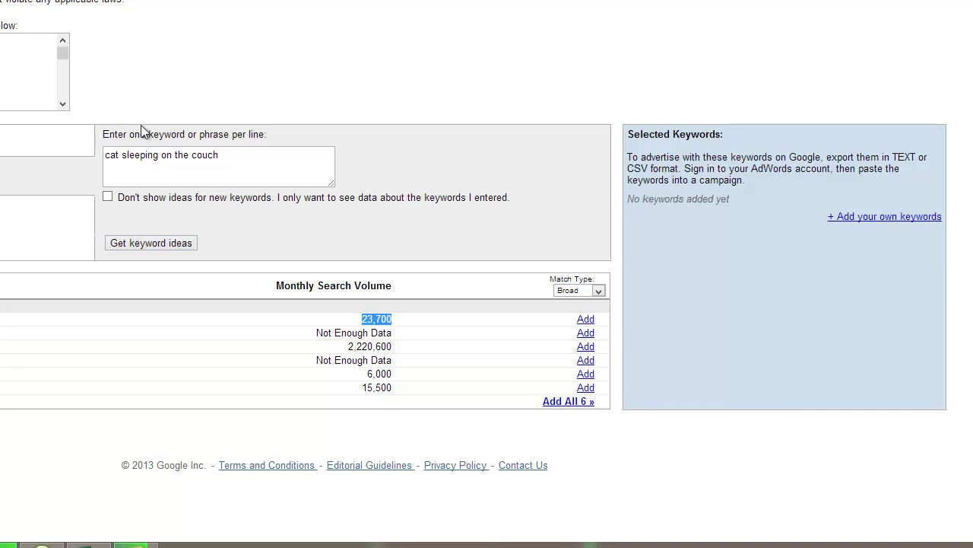
left_click(250, 139)
key("ctrl+shift+Left")
key("ctrl+shift+Left")
key("ctrl+shift+Left")
key("ctrl+shift+Left")
key("ctrl+shift+Left")
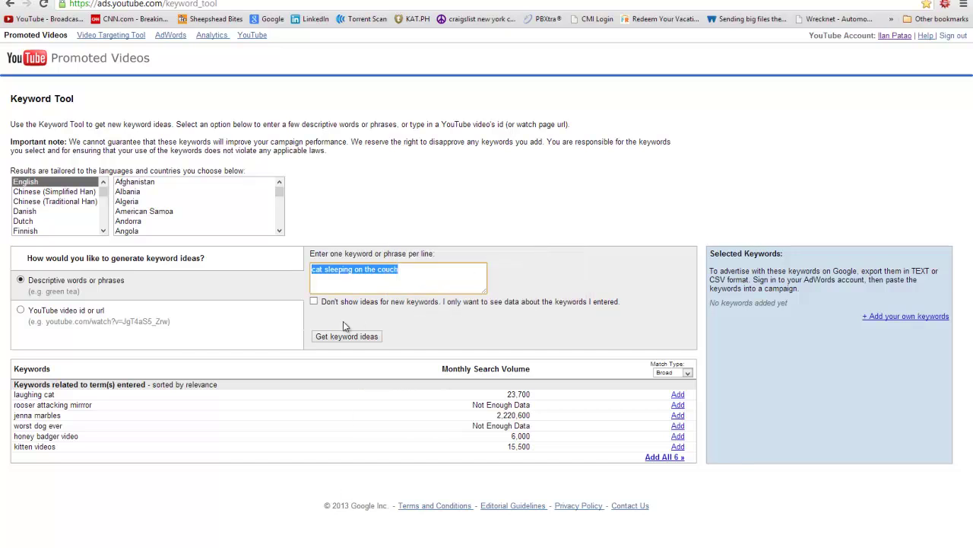
Replace the query with 'free text message' and fetch its keyword ideas
left_click(438, 265)
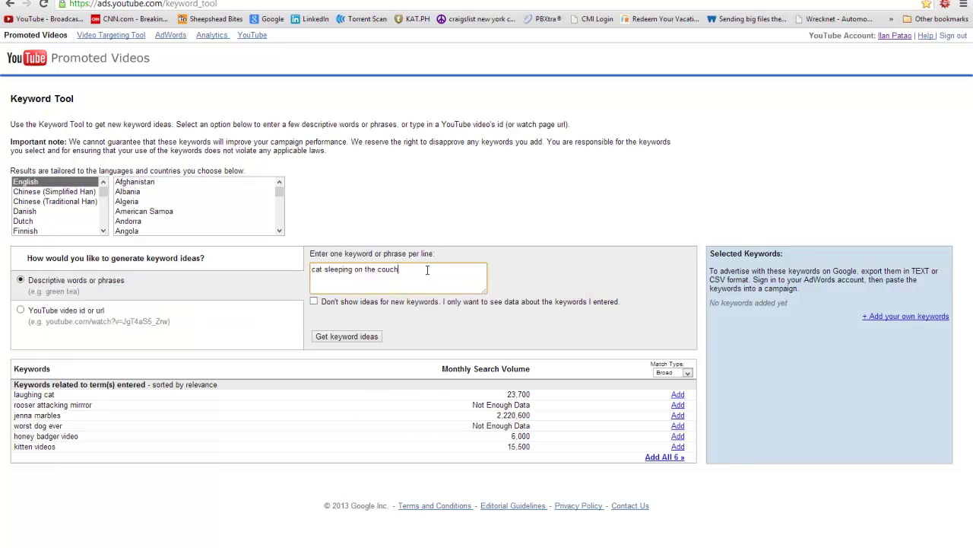
left_click_drag(426, 268, 195, 274)
type("free text message")
left_click(349, 339)
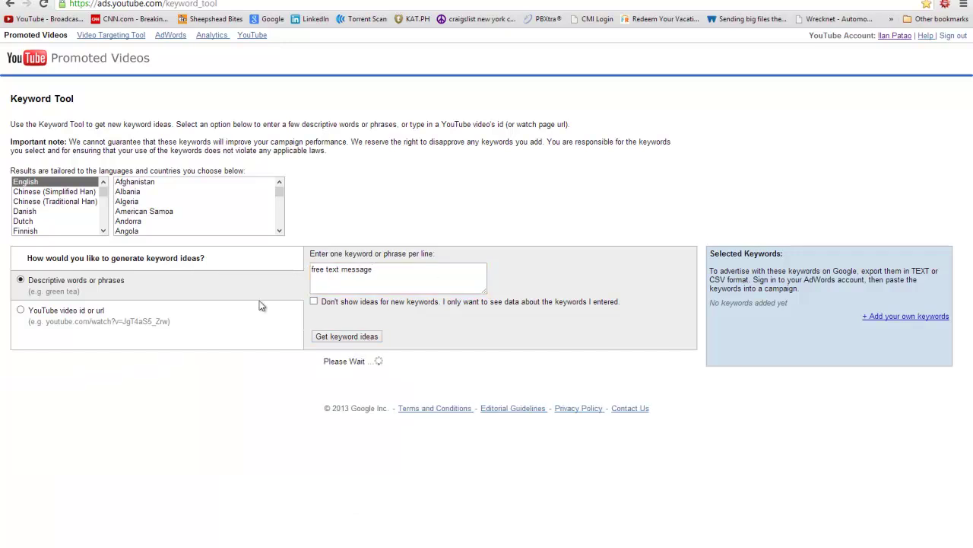
scroll(283, 351, "down", 2)
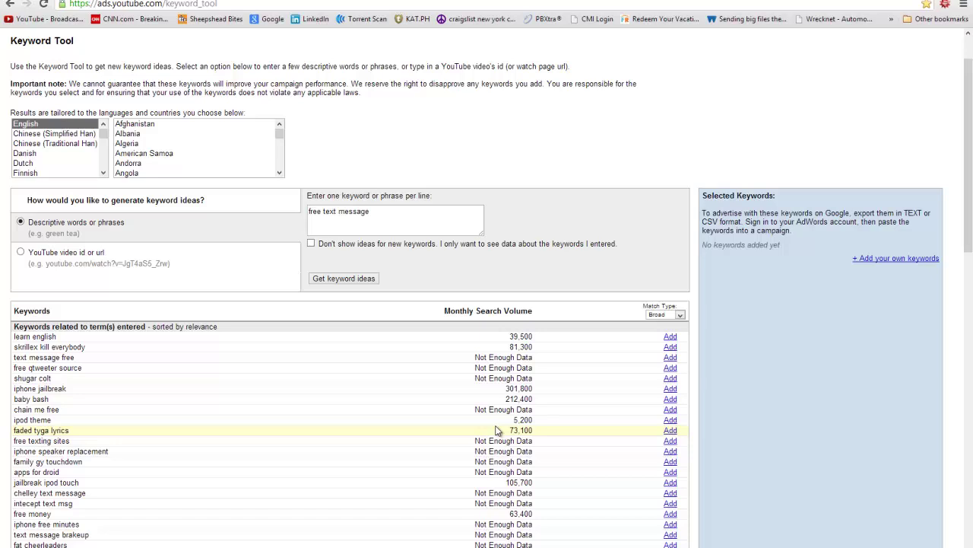
scroll(519, 483, "down", 1)
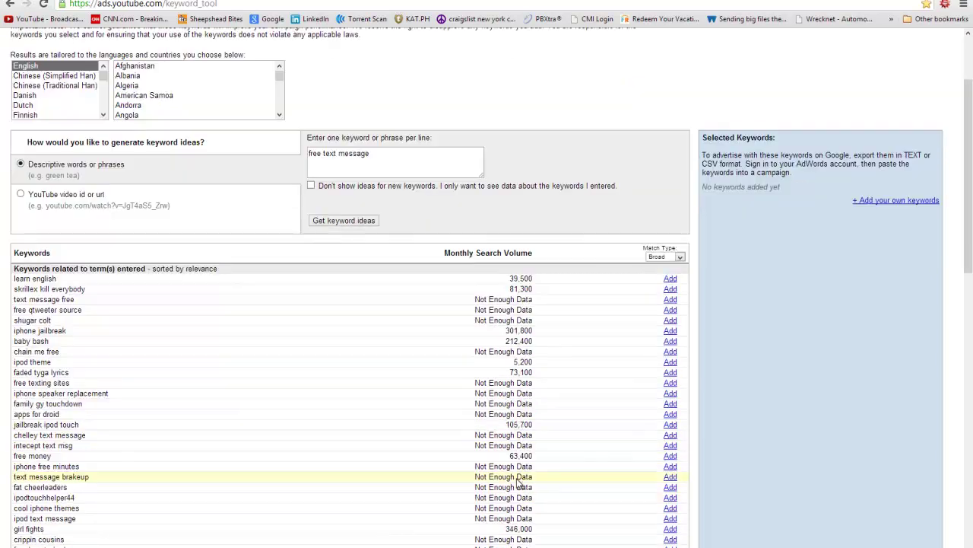
scroll(519, 484, "down", 1)
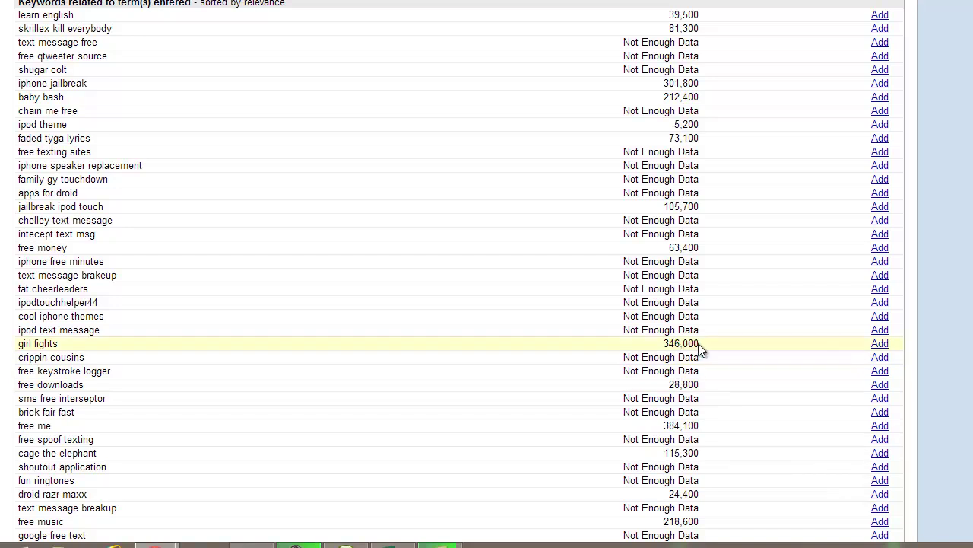
left_click_drag(699, 344, 20, 348)
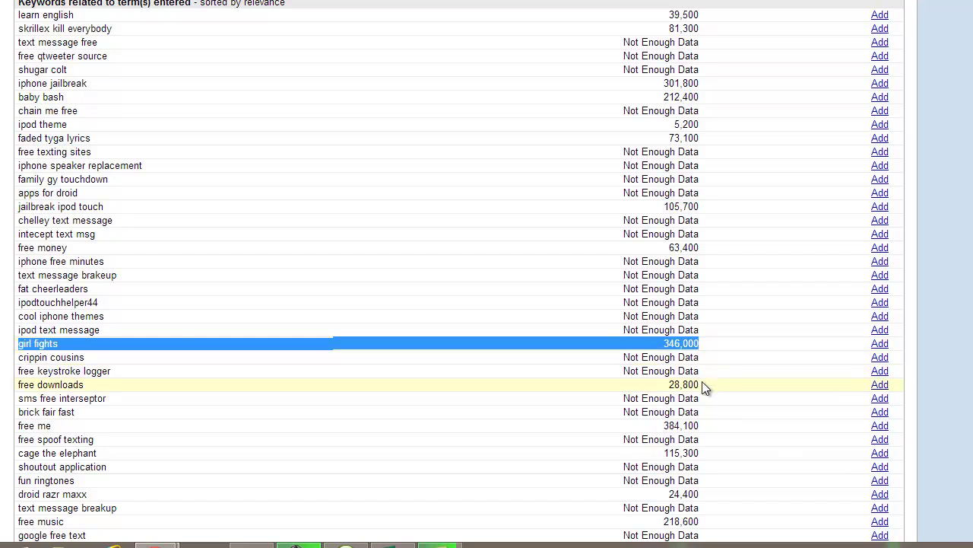
left_click_drag(701, 386, 660, 384)
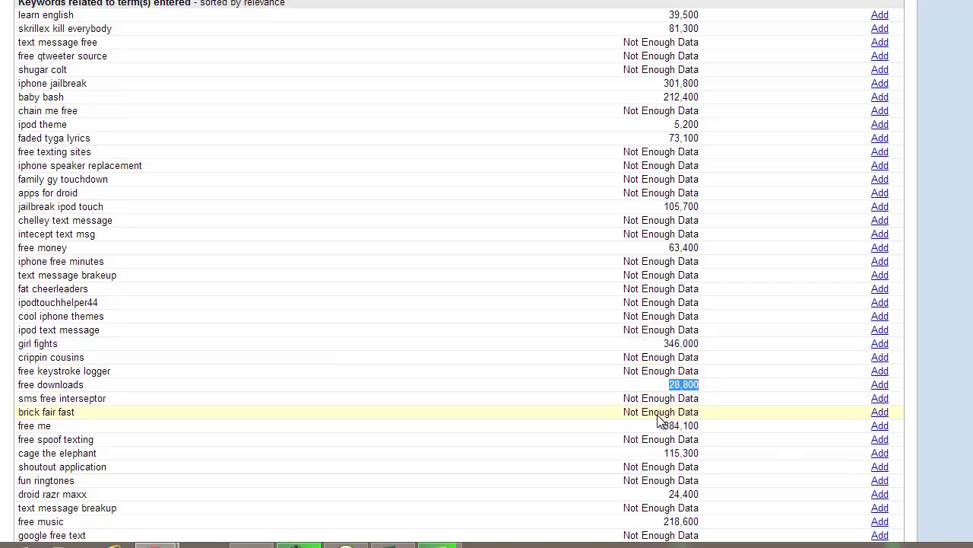
left_click(677, 454)
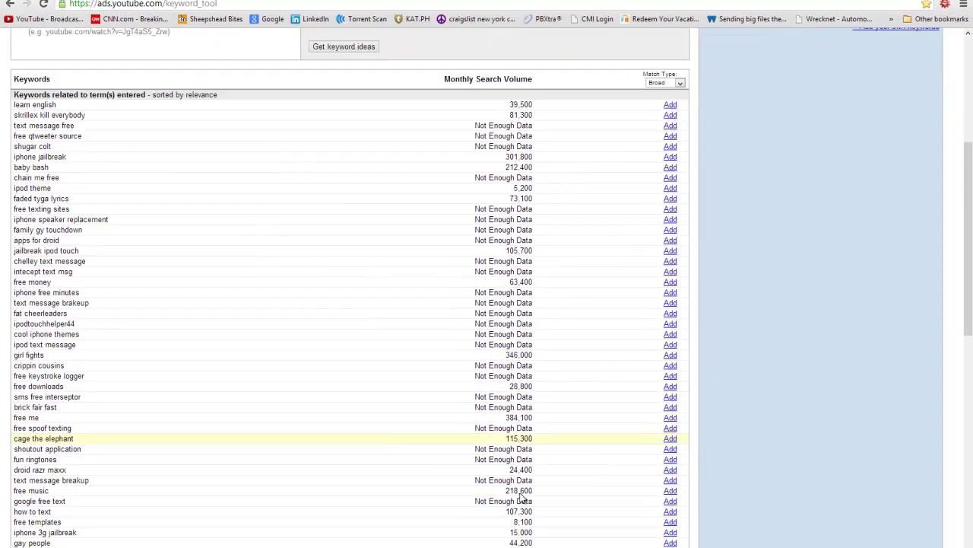
scroll(523, 498, "down", 3)
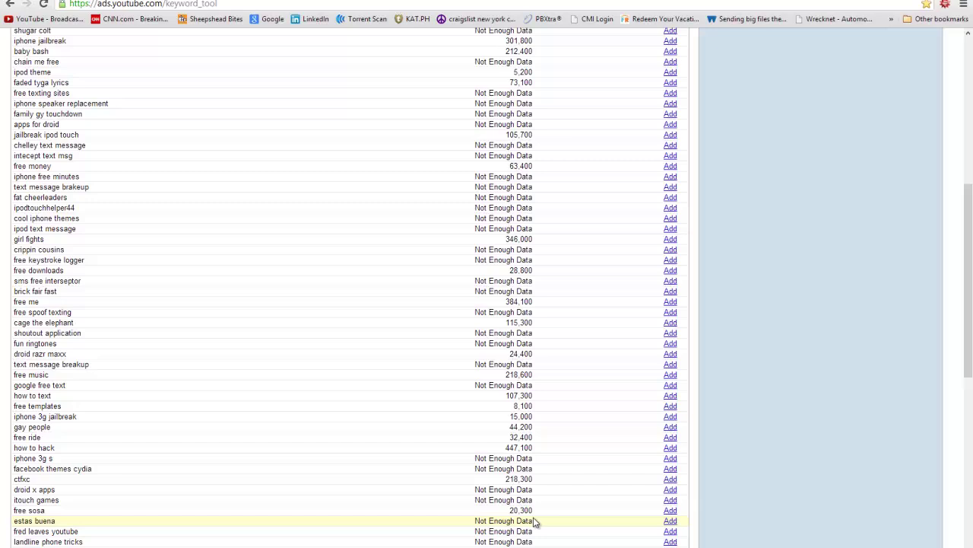
scroll(531, 516, "down", 2)
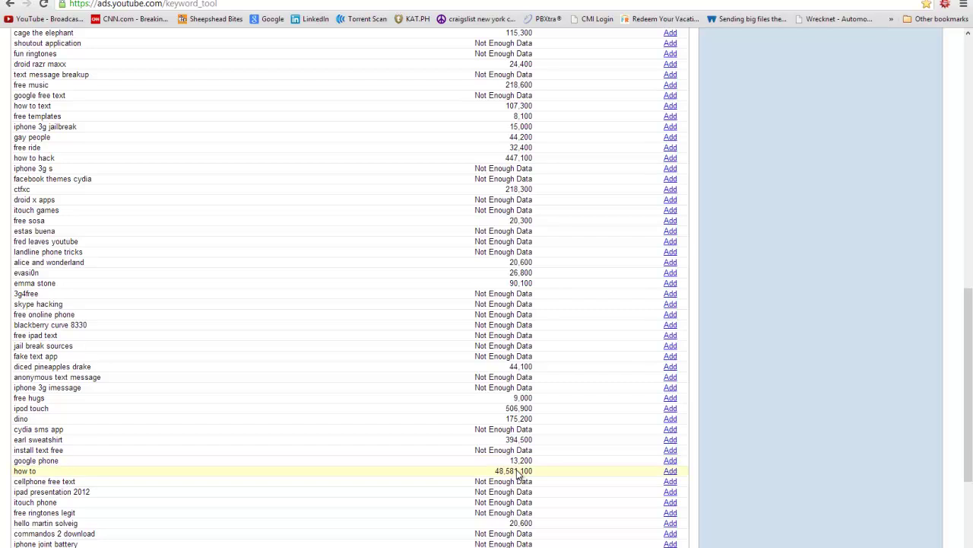
left_click_drag(515, 471, 491, 472)
scroll(489, 471, "down", 3)
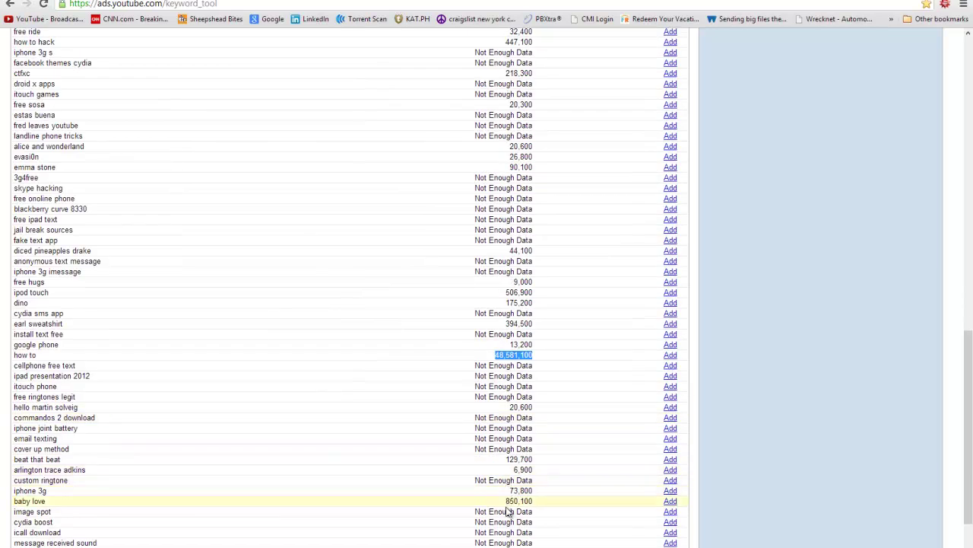
scroll(508, 511, "down", 2)
scroll(575, 306, "up", 10)
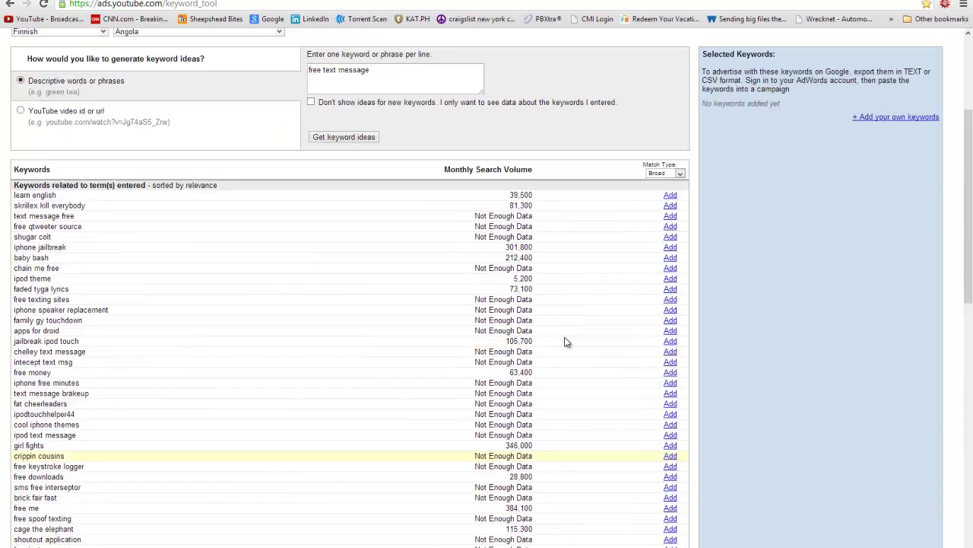
scroll(566, 342, "up", 3)
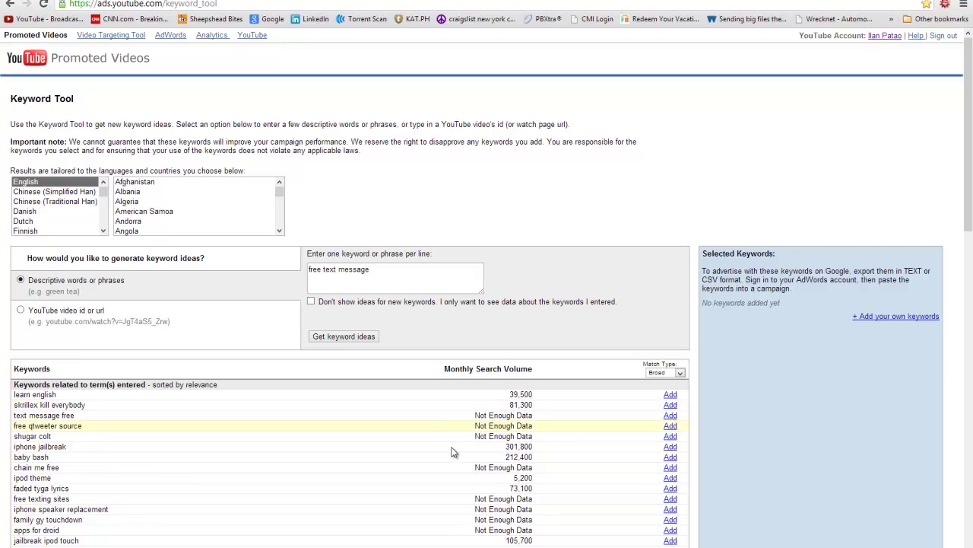
scroll(451, 451, "down", 1)
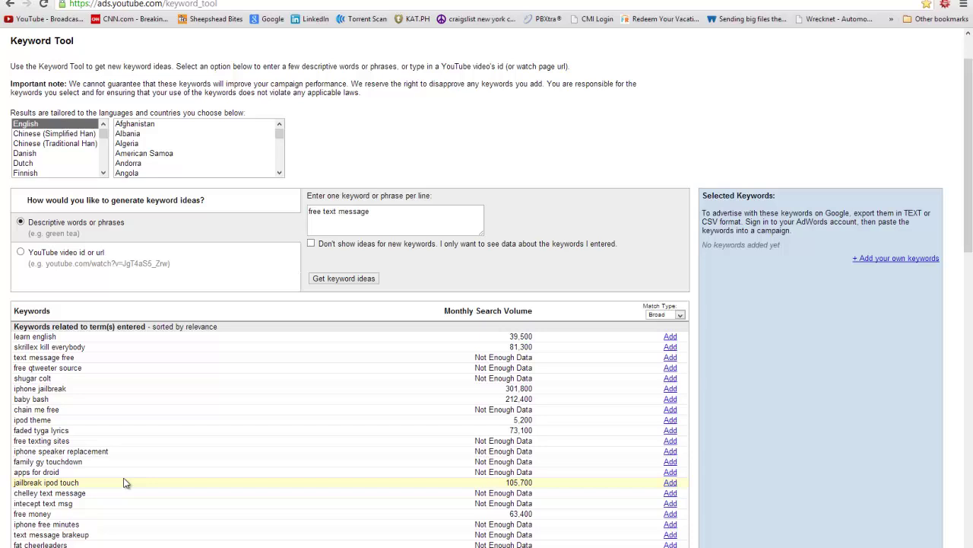
scroll(121, 476, "down", 2)
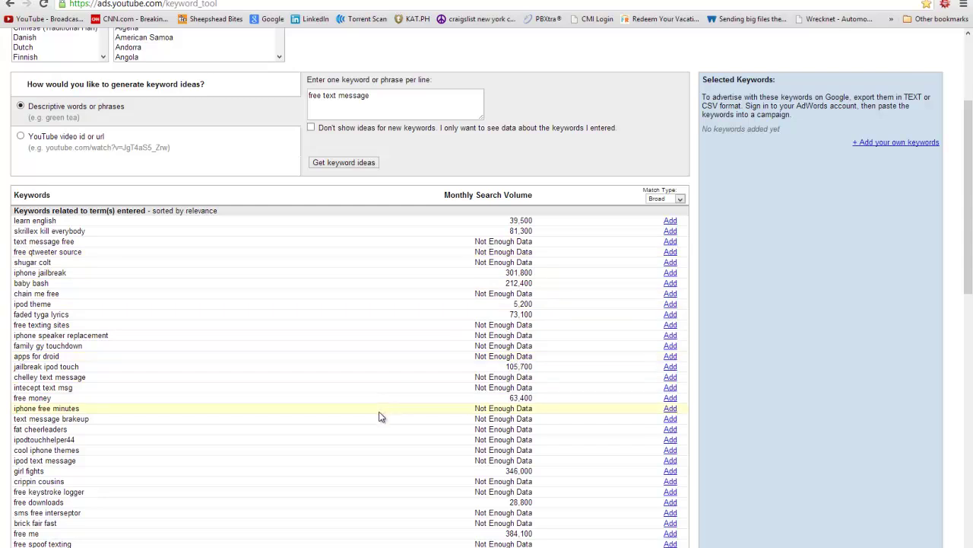
scroll(380, 414, "down", 2)
scroll(380, 414, "up", 5)
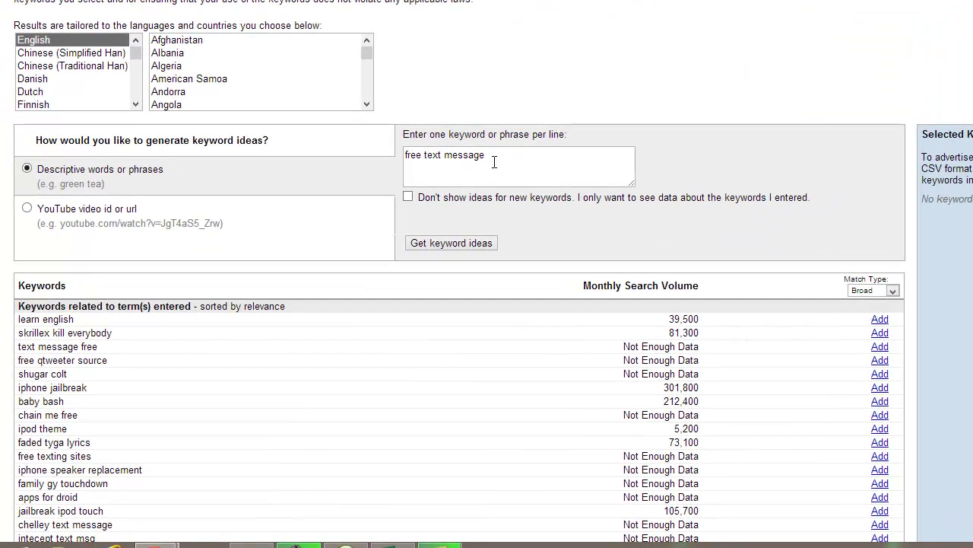
Replace the query with 'youtube', fetch ideas, and highlight the 4,494,100 and 7,742,100 volumes
triple_click(463, 190)
type("youtube")
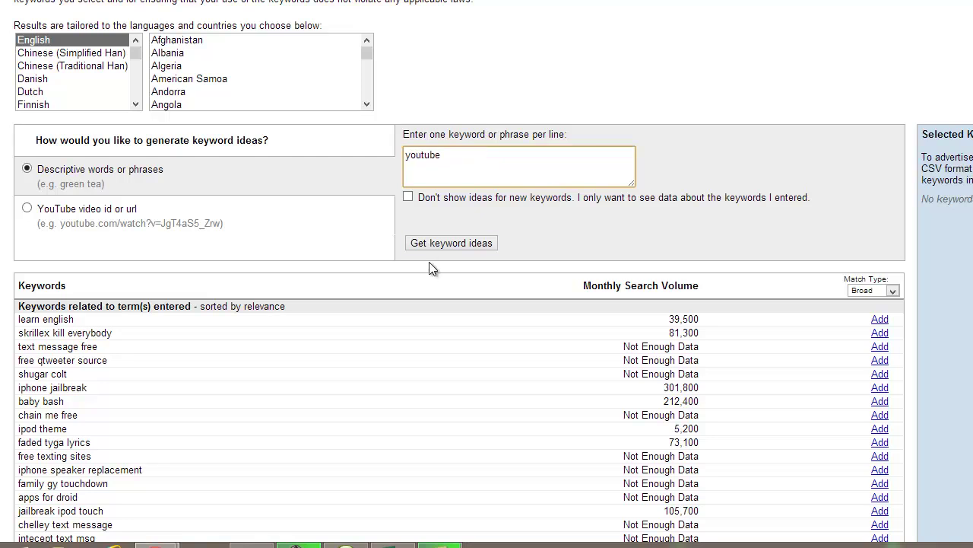
left_click(433, 243)
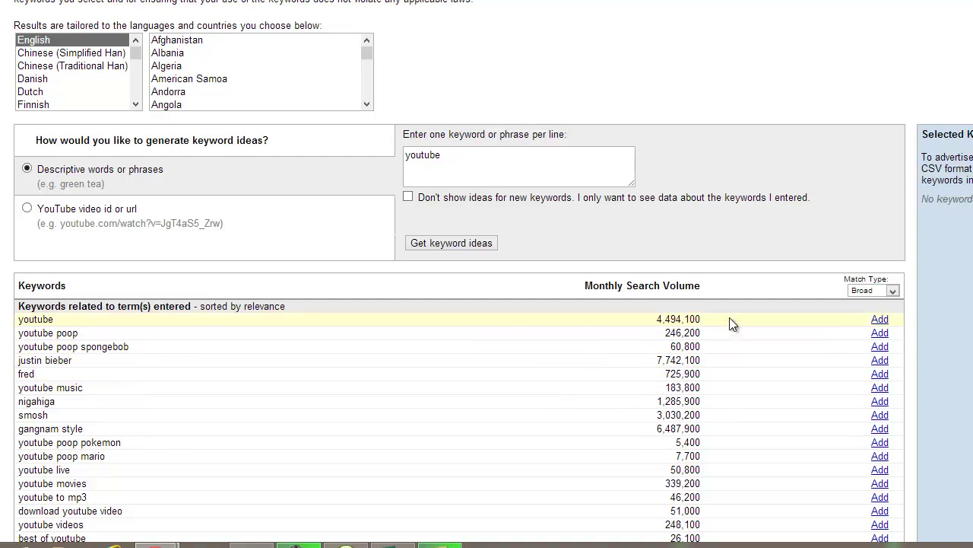
left_click_drag(729, 319, 616, 316)
scroll(285, 382, "down", 1)
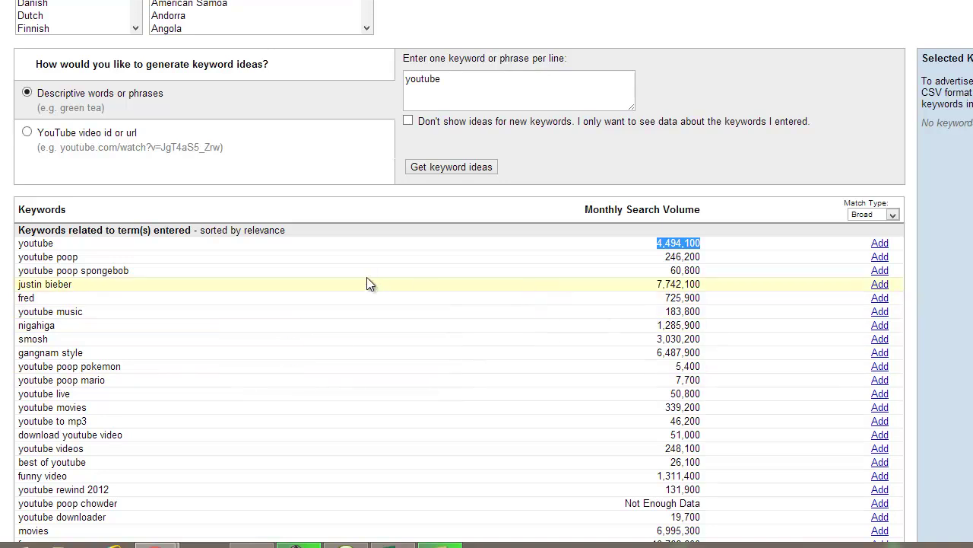
left_click_drag(702, 284, 641, 281)
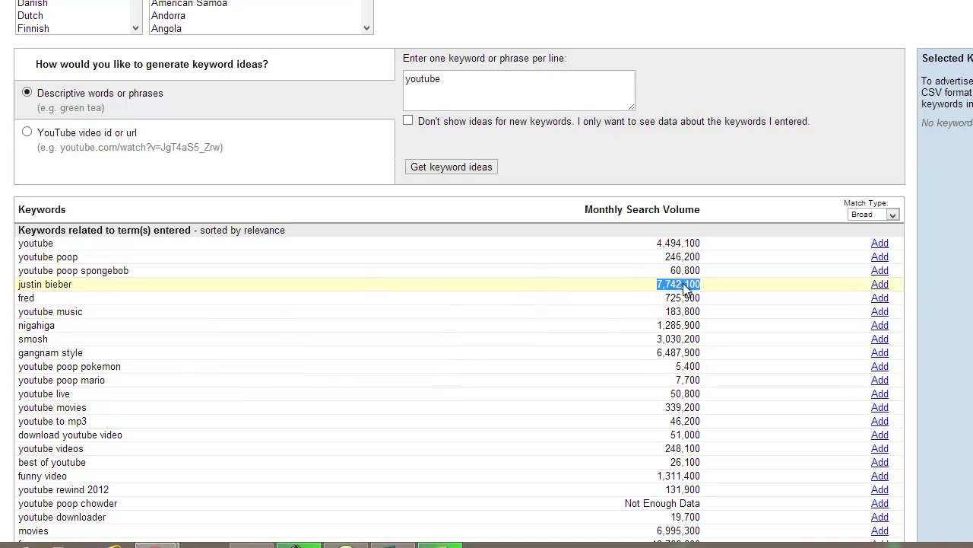
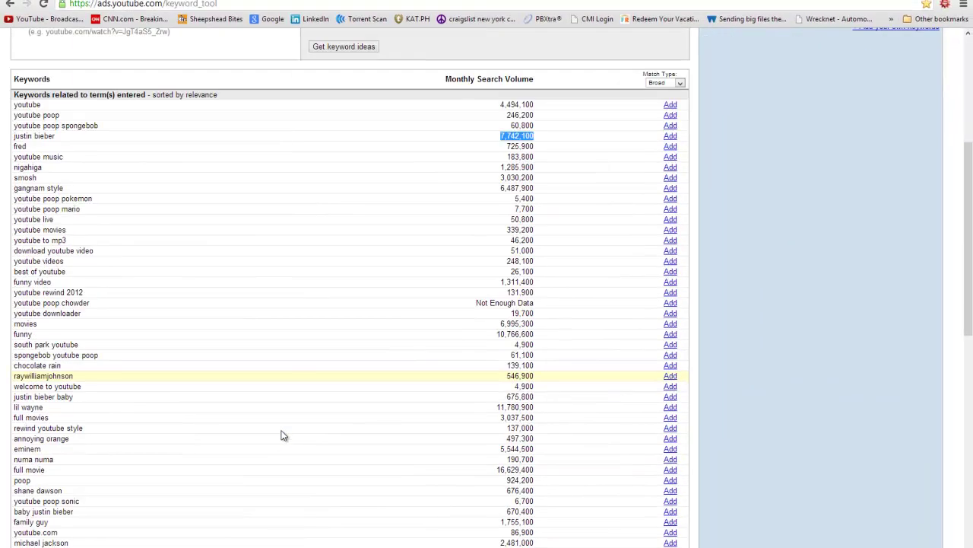
Scroll through the page and put the caret after 'youtube' in the keyword box
scroll(310, 533, "down", 3)
scroll(264, 448, "down", 4)
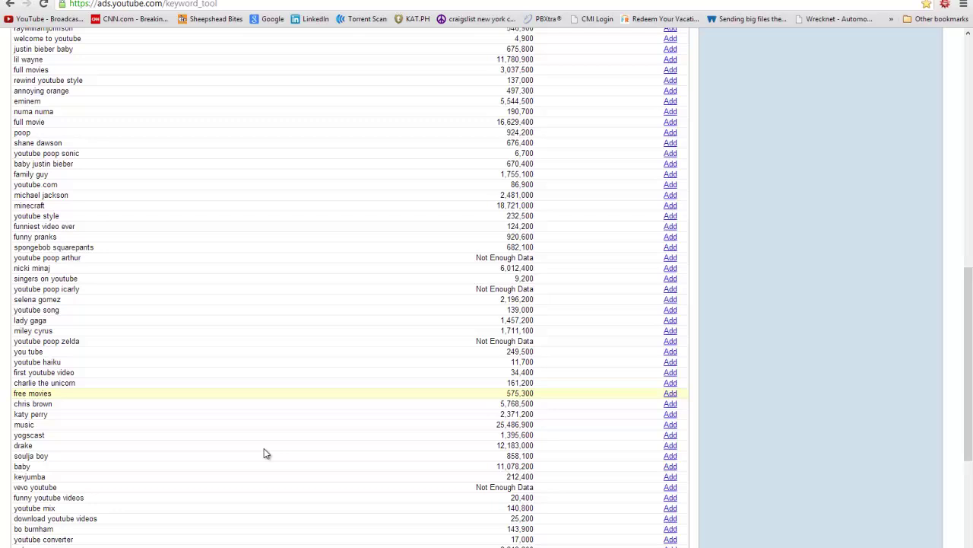
scroll(266, 441, "up", 9)
scroll(272, 440, "up", 2)
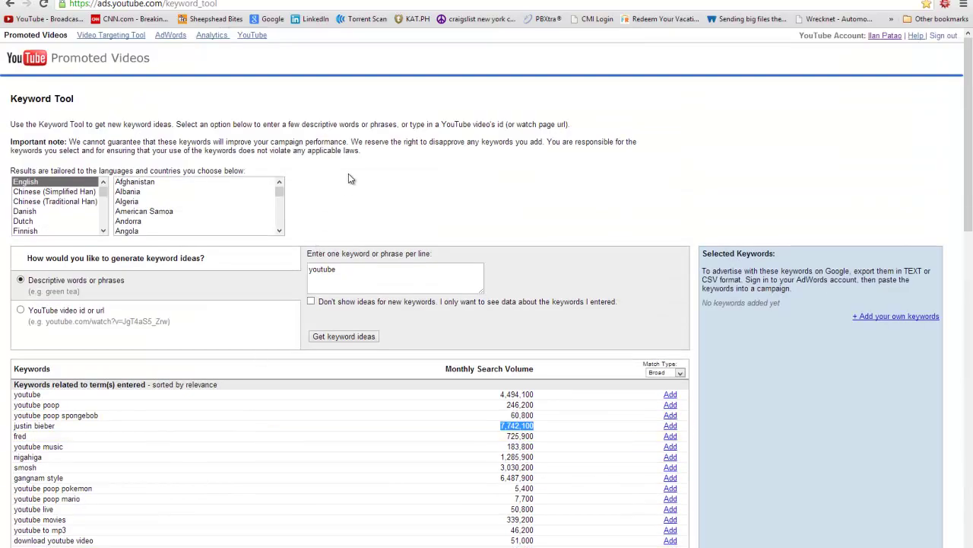
left_click_drag(259, 174, 468, 244)
left_click(457, 231)
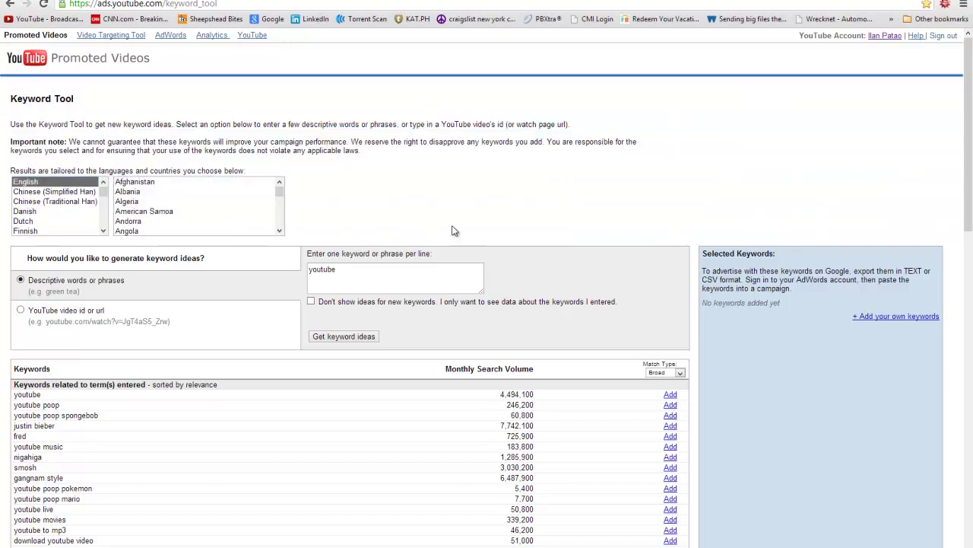
left_click(356, 269)
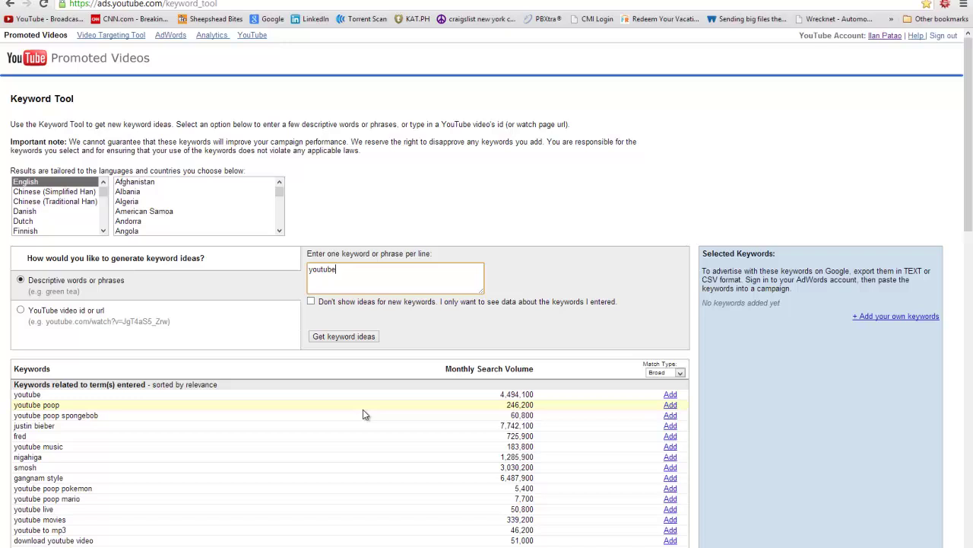
scroll(458, 435, "down", 3)
scroll(458, 435, "down", 10)
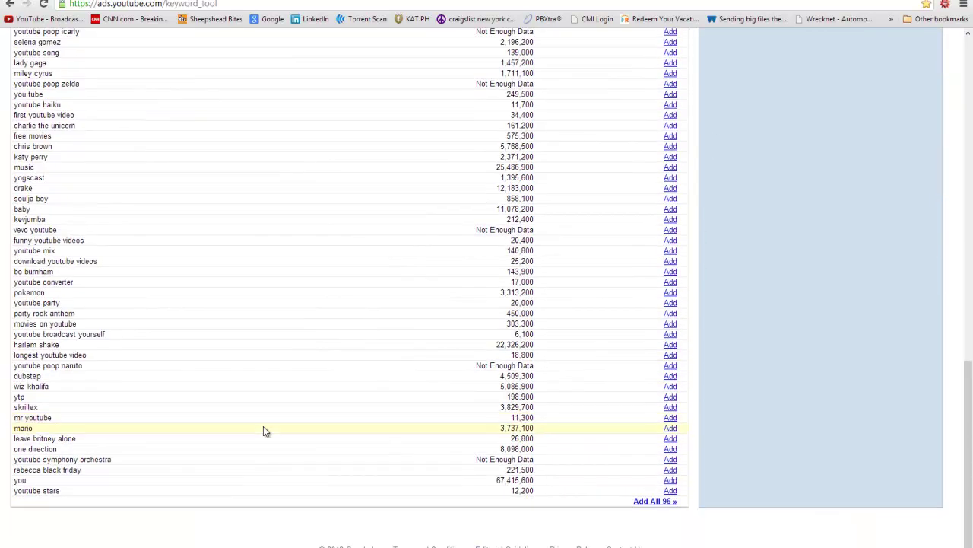
scroll(453, 437, "up", 8)
scroll(447, 435, "up", 5)
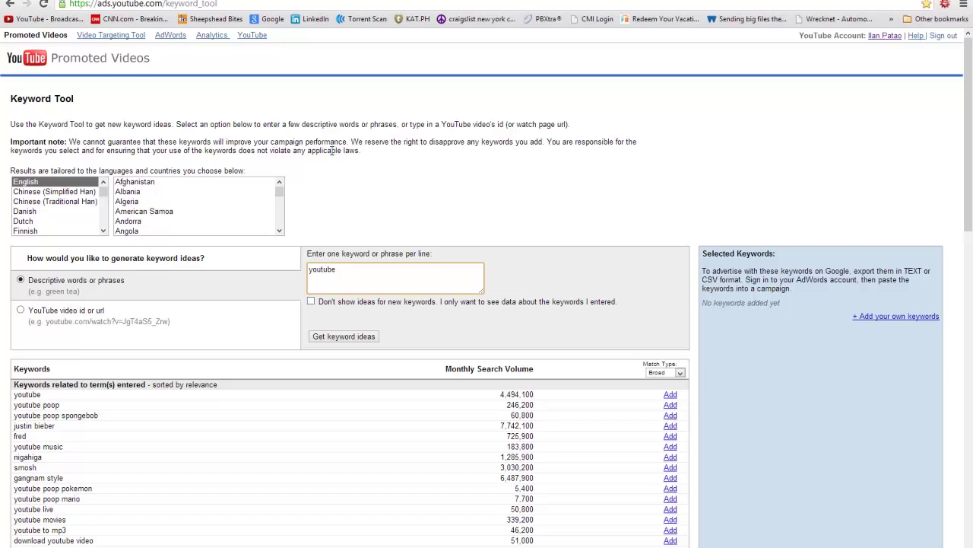
Review the introduction, the important note, the 'youtube' keyword and the text above the language lists
left_click_drag(360, 151, 49, 59)
left_click(456, 236)
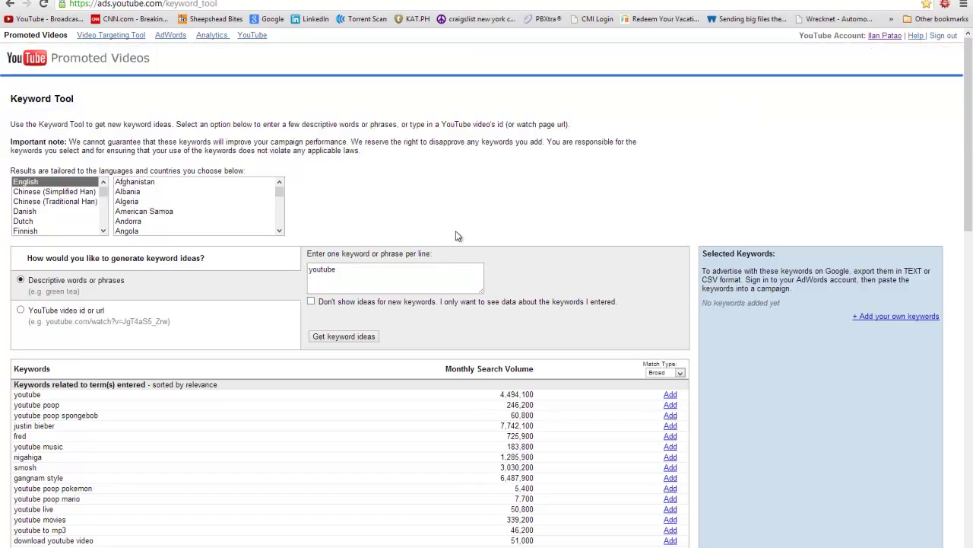
scroll(406, 462, "down", 3)
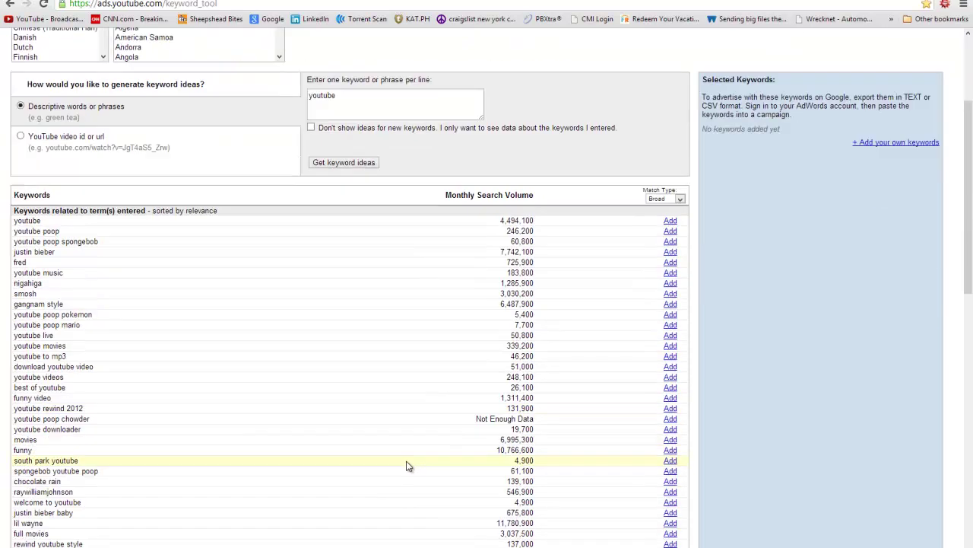
scroll(401, 458, "up", 3)
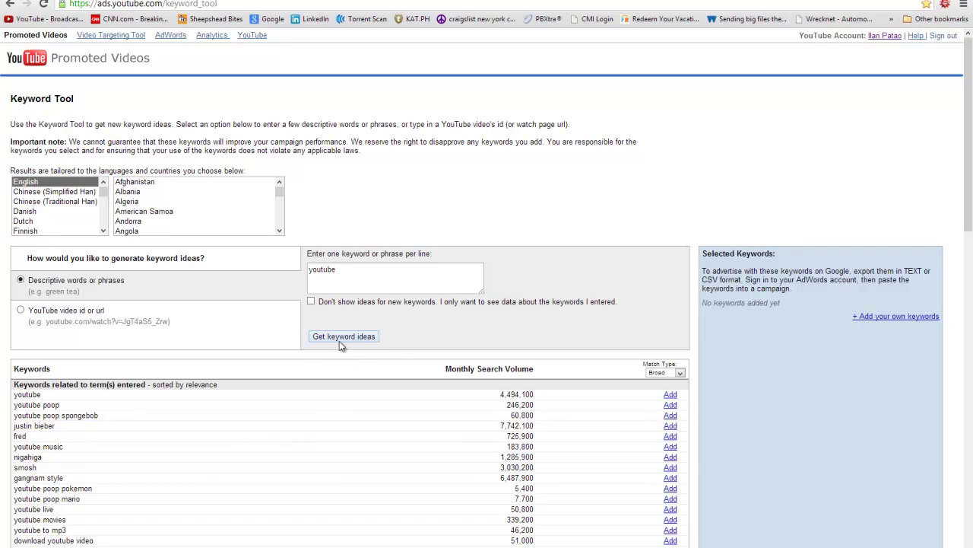
double_click(373, 279)
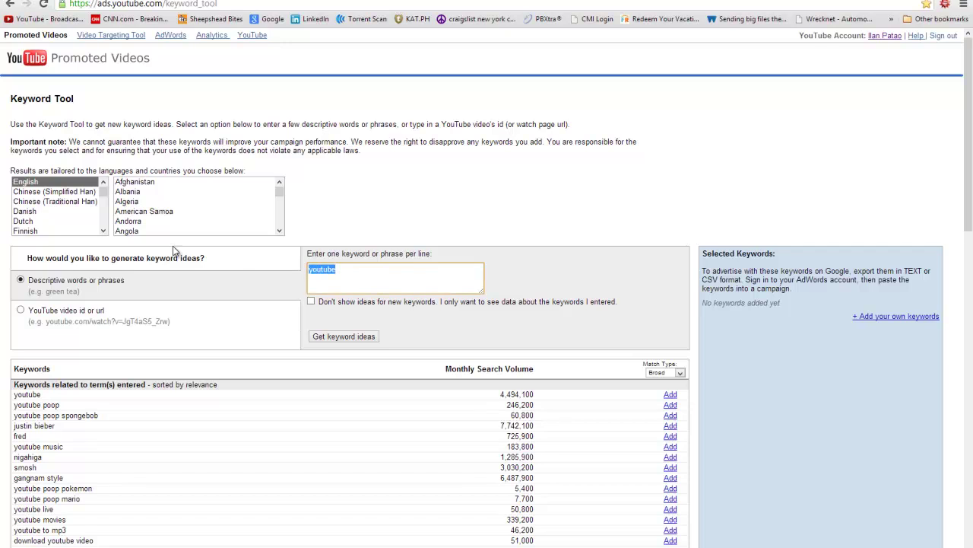
left_click(364, 213)
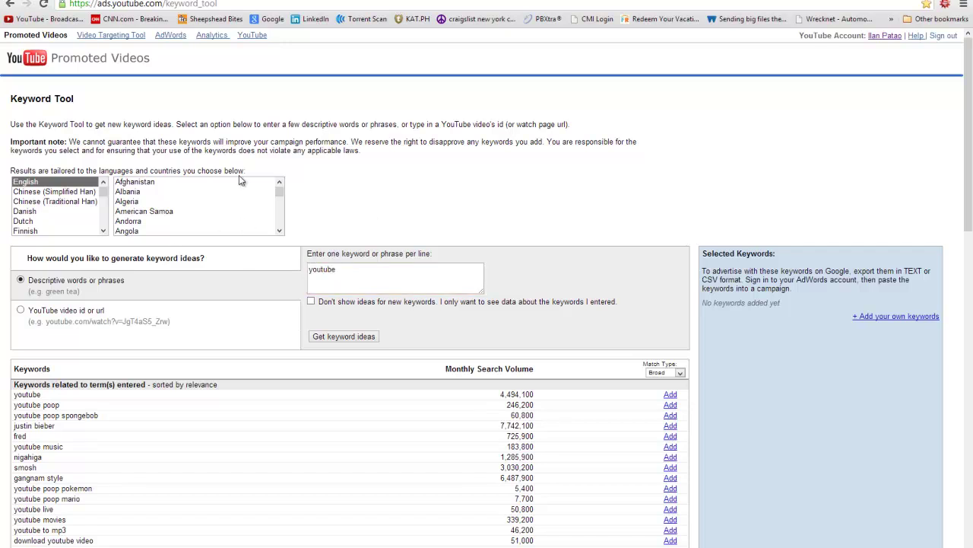
left_click_drag(247, 172, 441, 217)
left_click(441, 218)
scroll(366, 205, "down", 3)
scroll(327, 328, "down", 10)
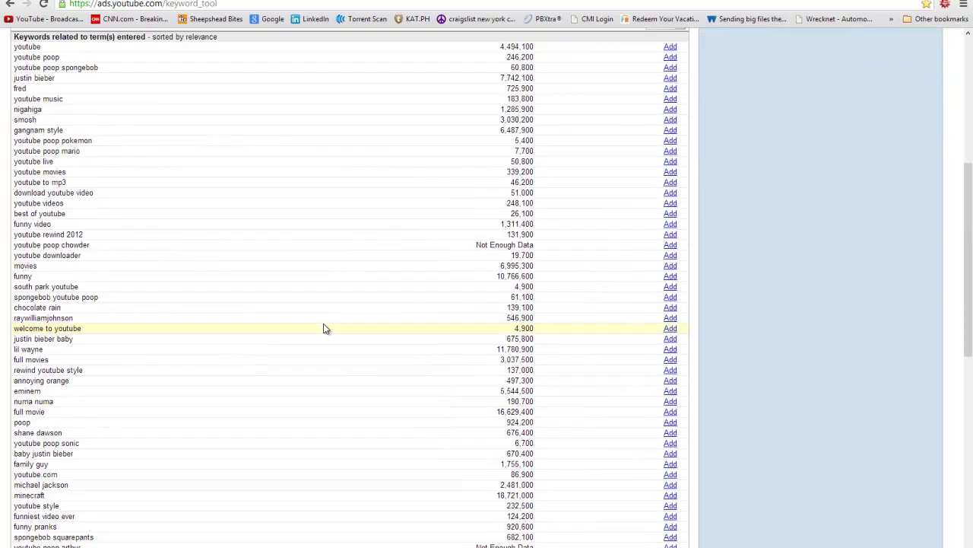
scroll(270, 308, "up", 15)
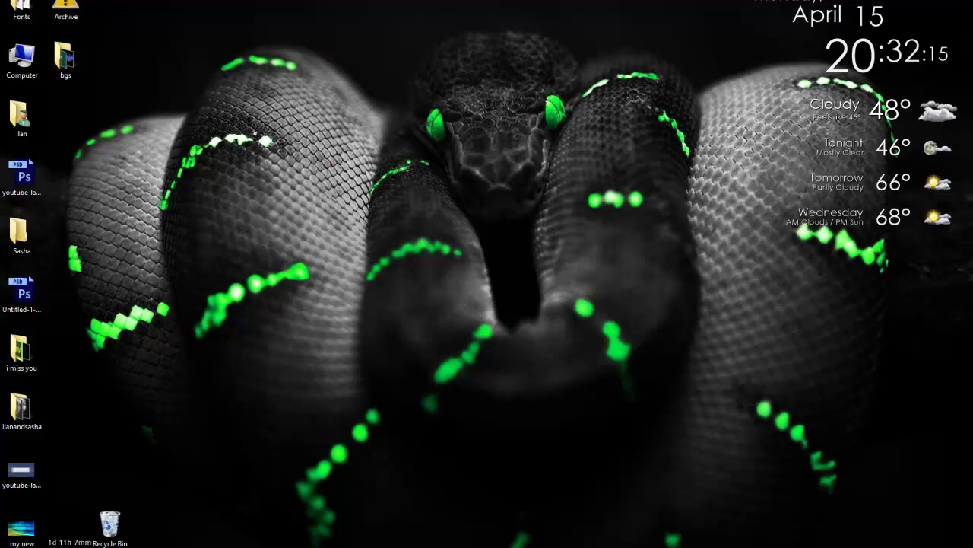
Open a new Google Chrome window from the taskbar and maximize it
right_click(121, 545)
left_click(108, 527)
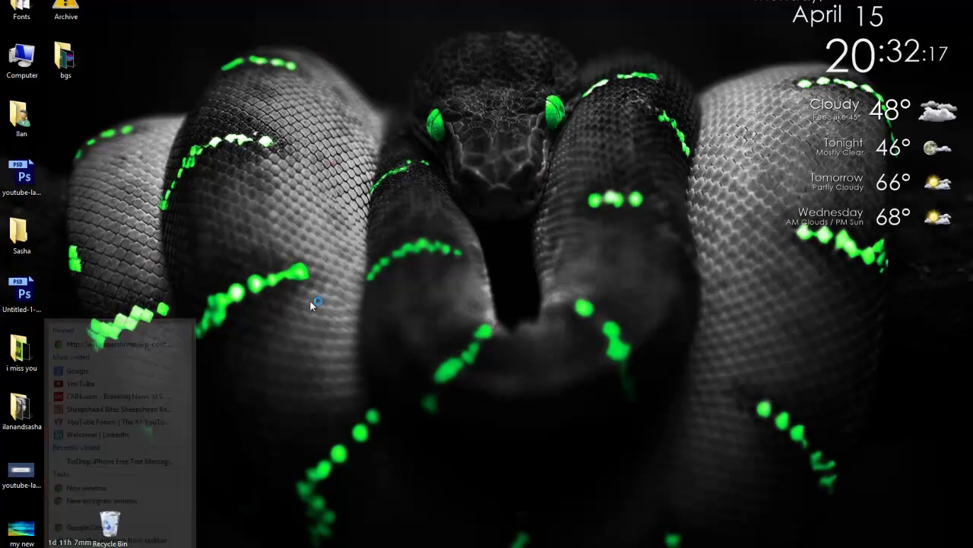
left_click_drag(684, 5, 228, 1)
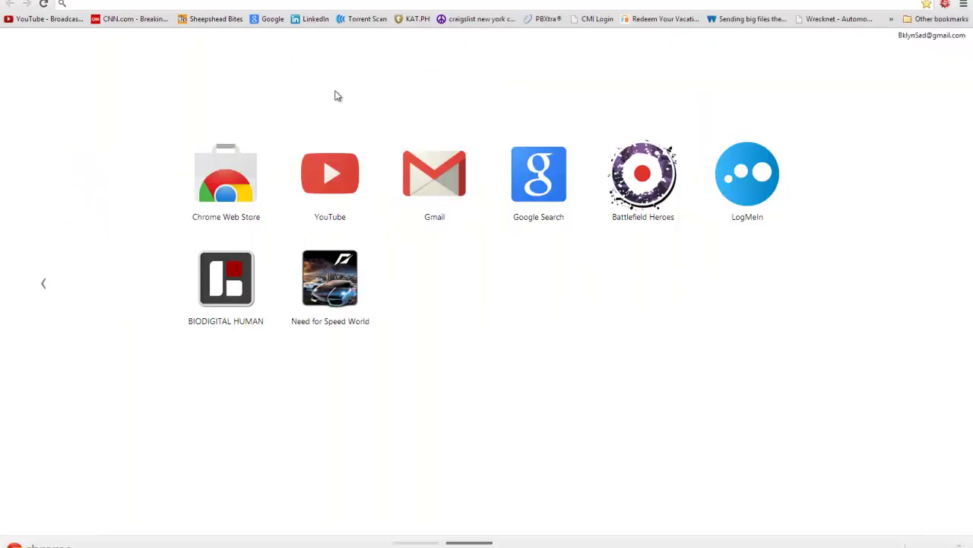
Search Google for 'free texting' and open the textem.net Free Text Messaging result
type("google.com")
key("Return")
type("free tes")
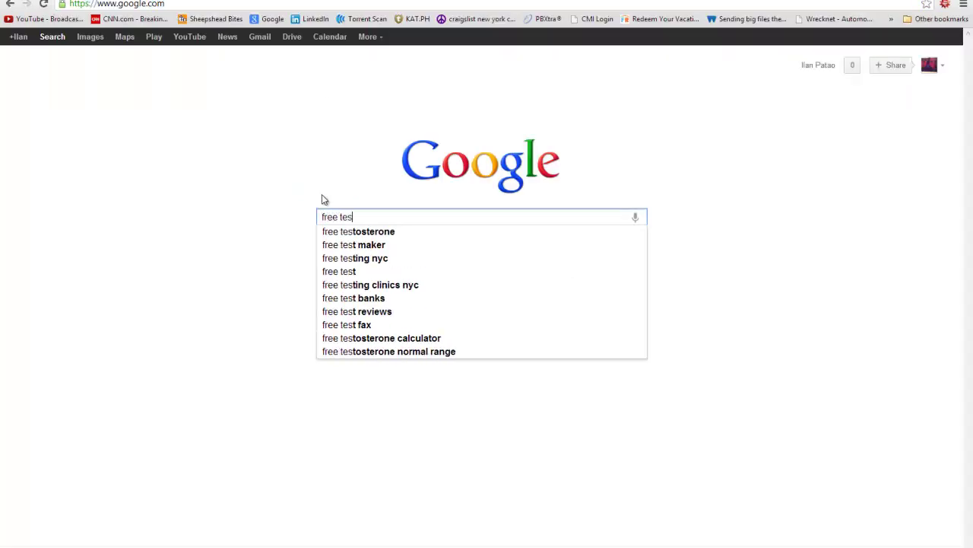
type("t")
key("BackSpace")
type("x")
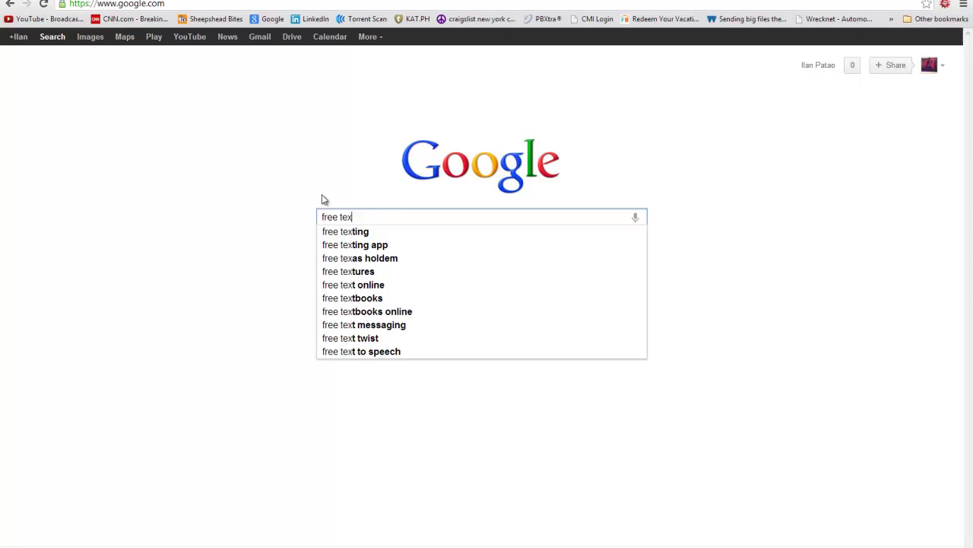
type("t")
key("Down")
key("Return")
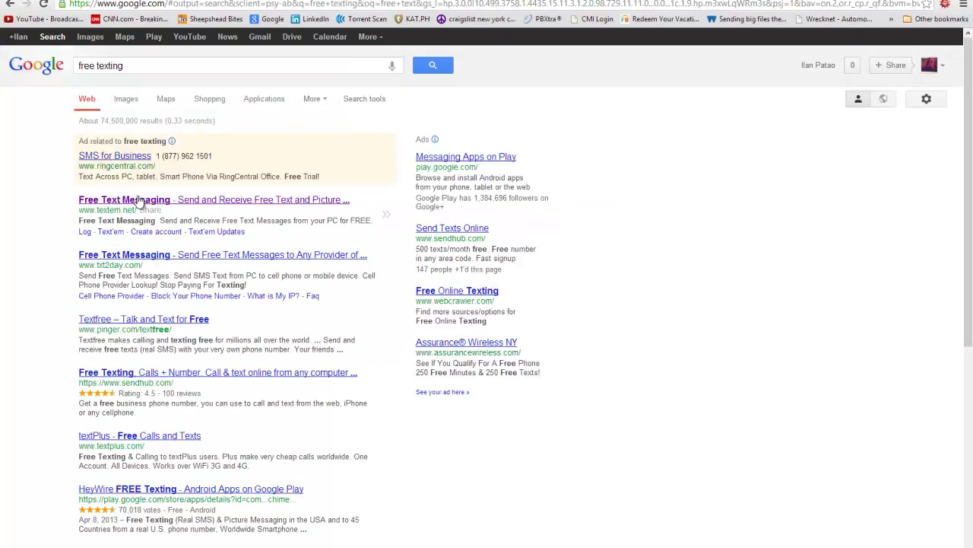
left_click(90, 201)
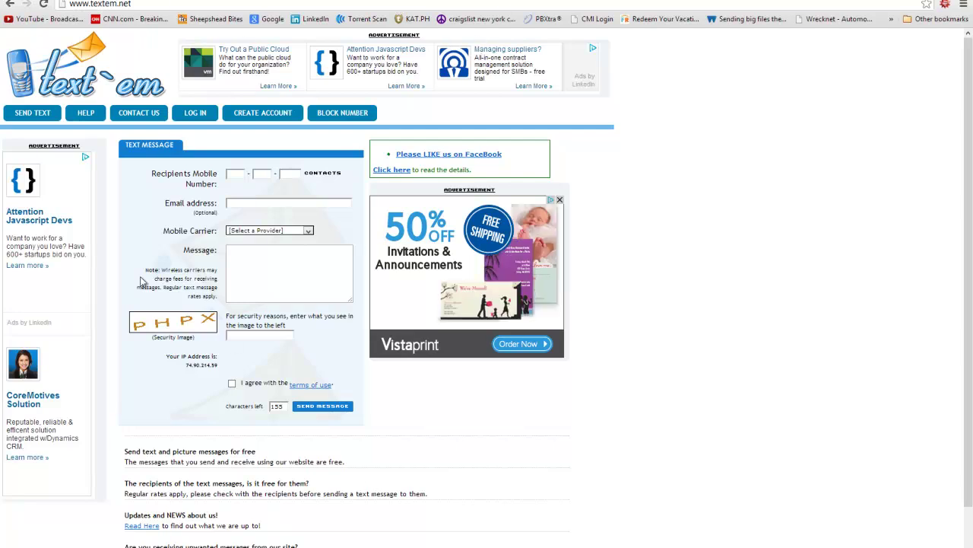
Look over the textem.net carrier list and Message box, then return to the Google home page
left_click(242, 231)
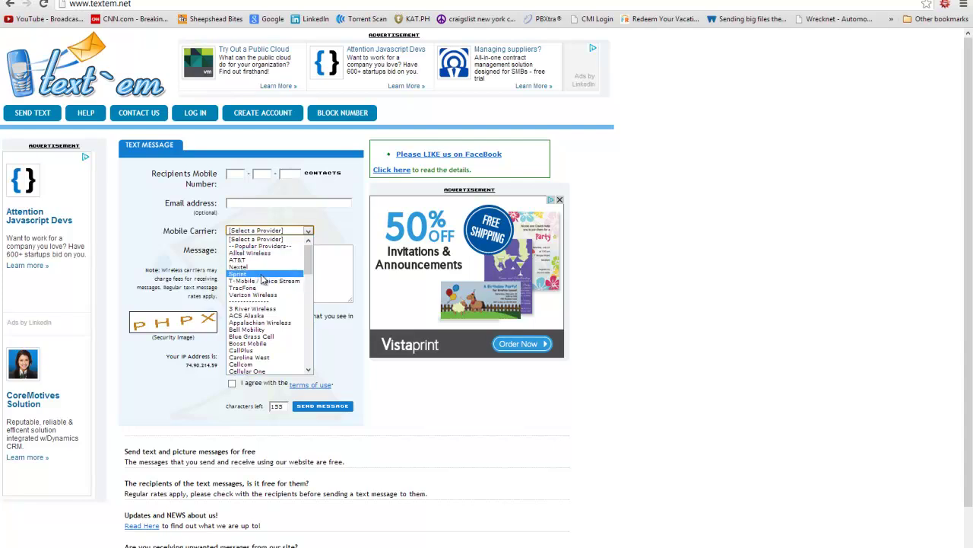
left_click(719, 279)
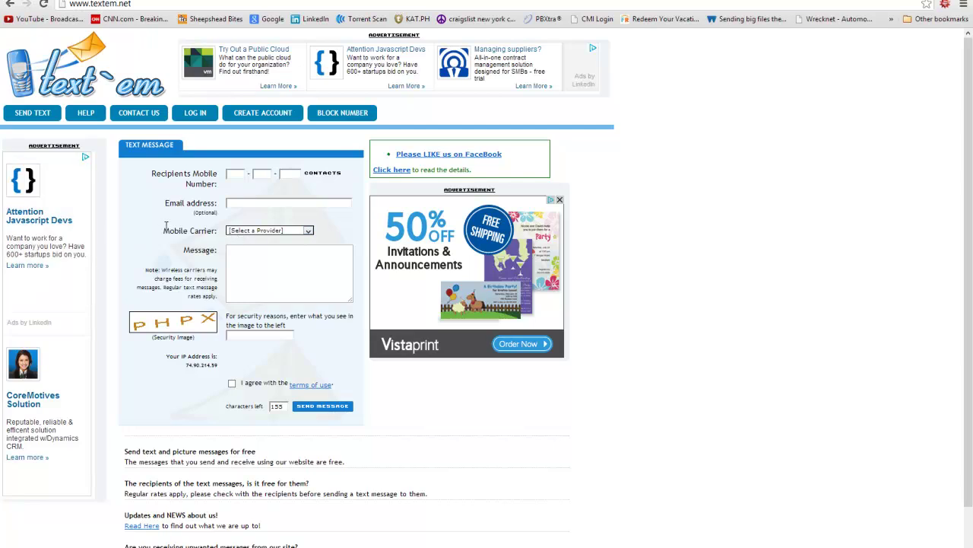
left_click_drag(164, 230, 318, 231)
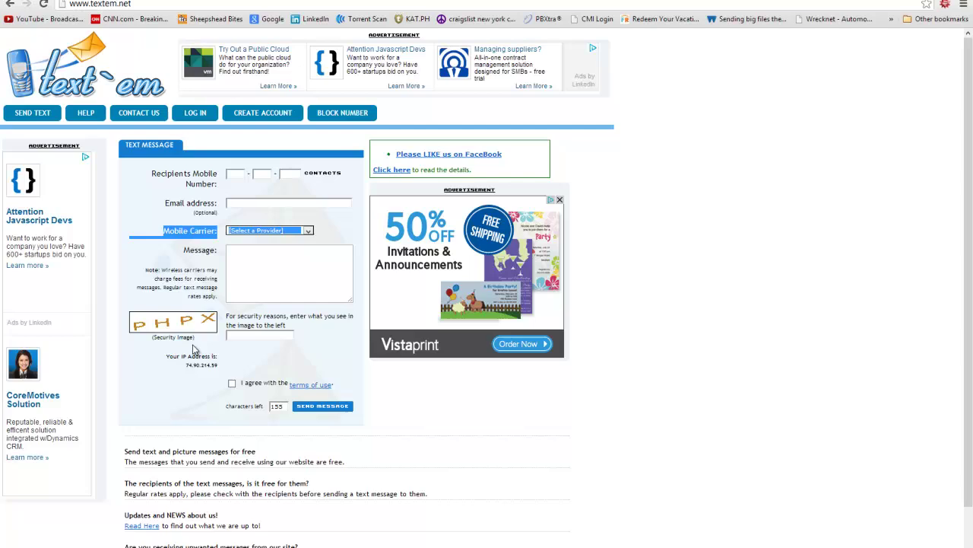
left_click(735, 230)
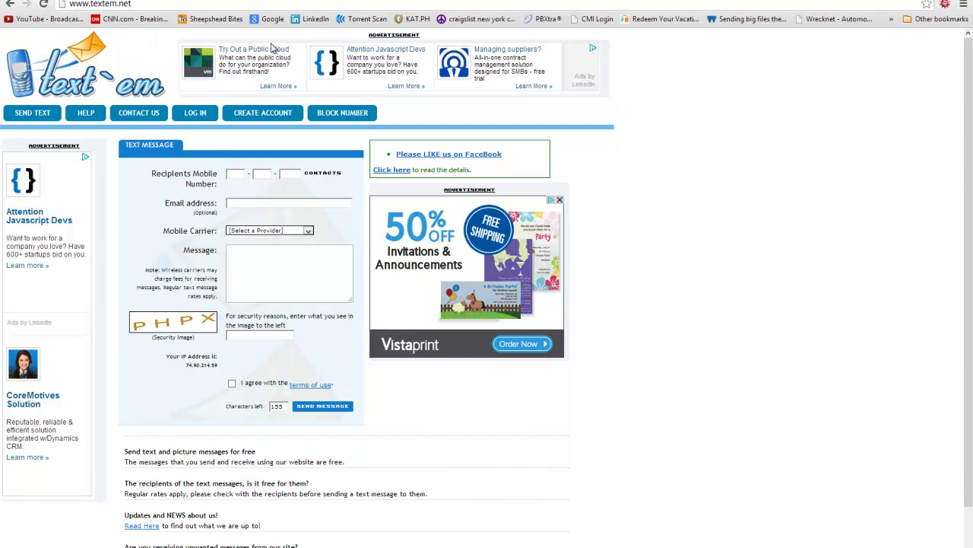
left_click(323, 282)
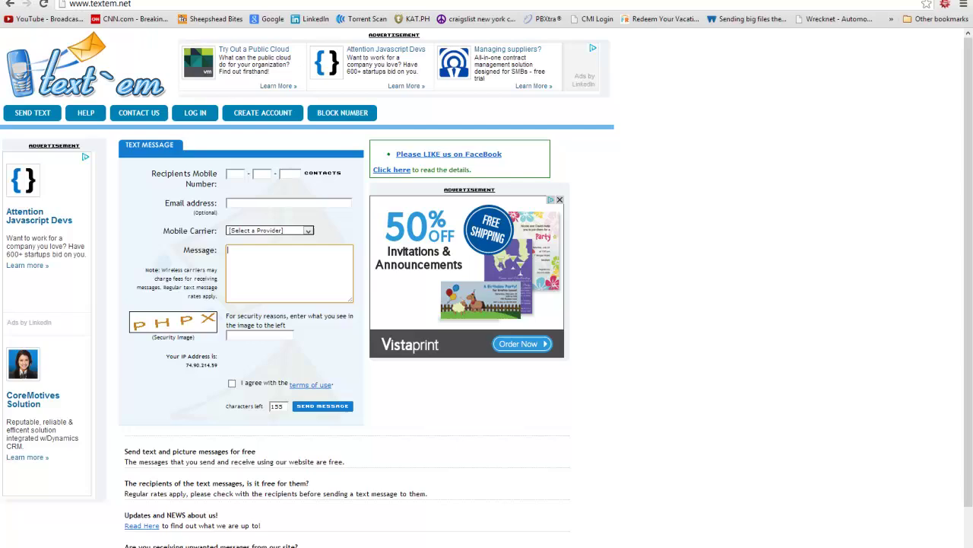
left_click(268, 18)
Search Google for 'txtdrop' and open the txtDrop.com site
type("txtdrop")
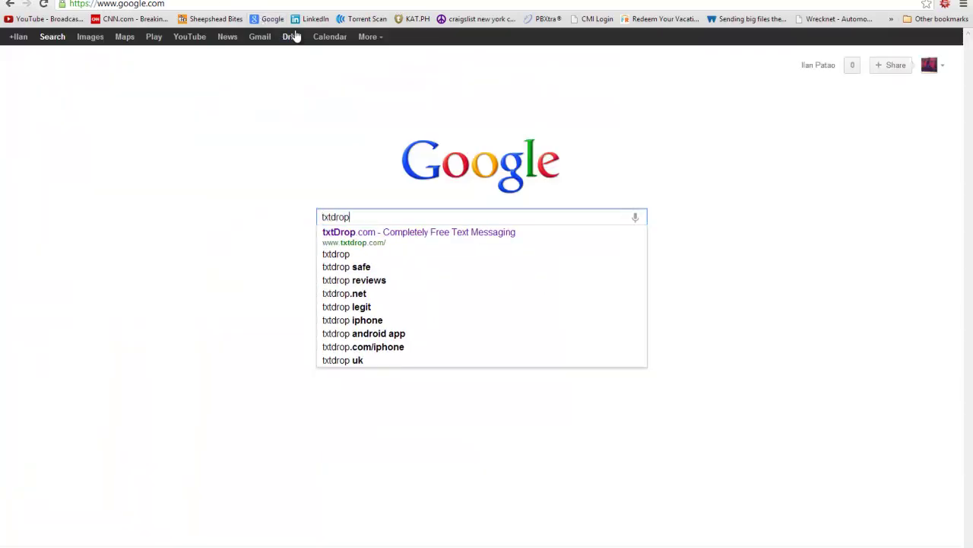
key("Return")
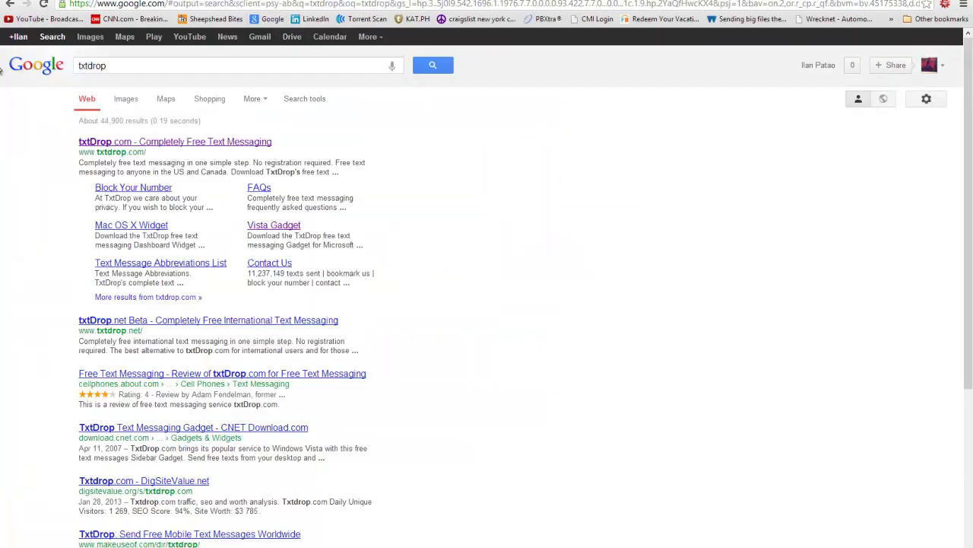
left_click(191, 149)
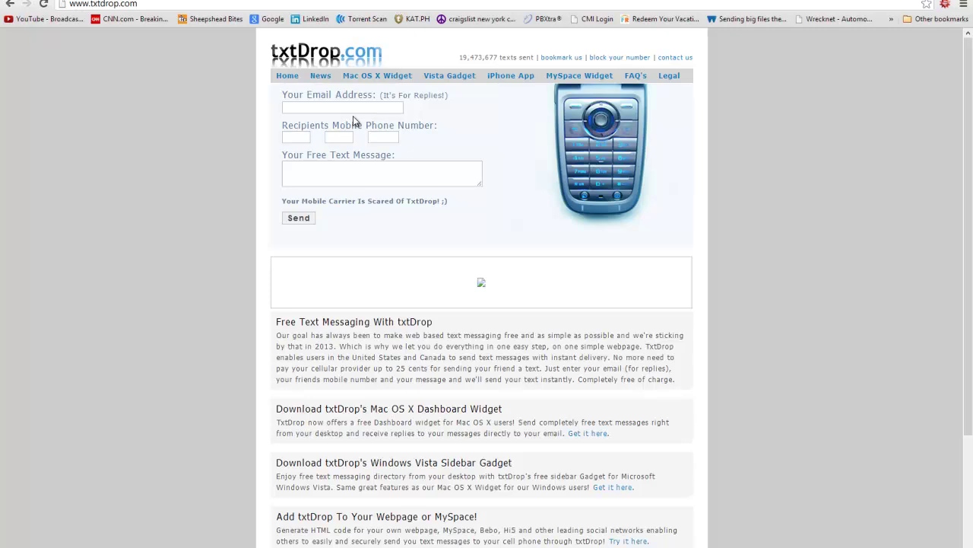
Check txtDrop's Email Address, three recipient phone-number boxes and Free Text Message fields
left_click(296, 107)
left_click(300, 136)
left_click(343, 138)
left_click(390, 137)
left_click_drag(294, 127, 419, 140)
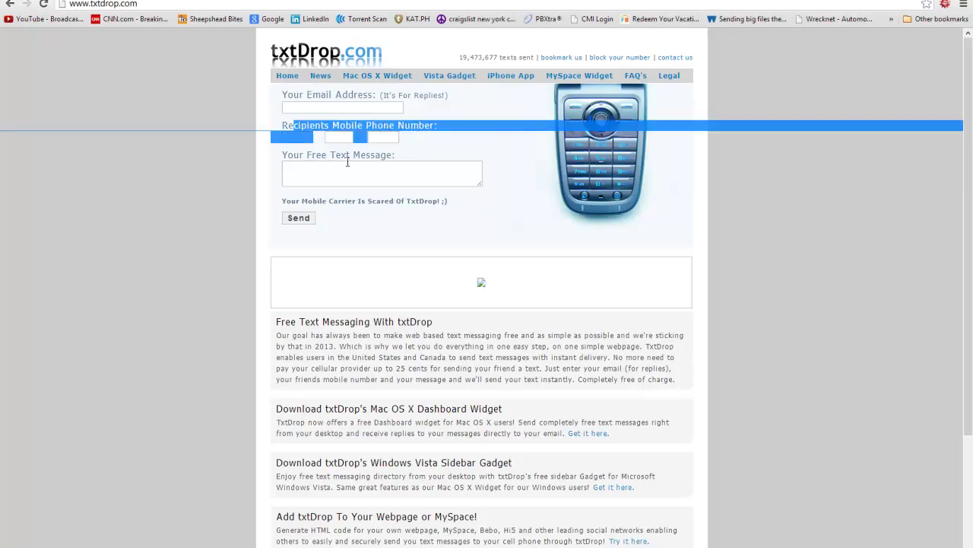
left_click(321, 170)
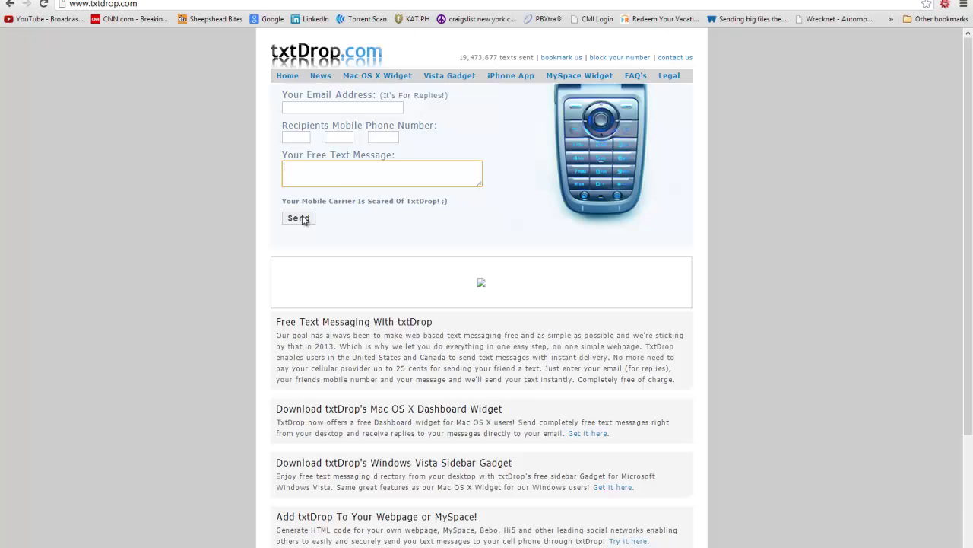
left_click(304, 106)
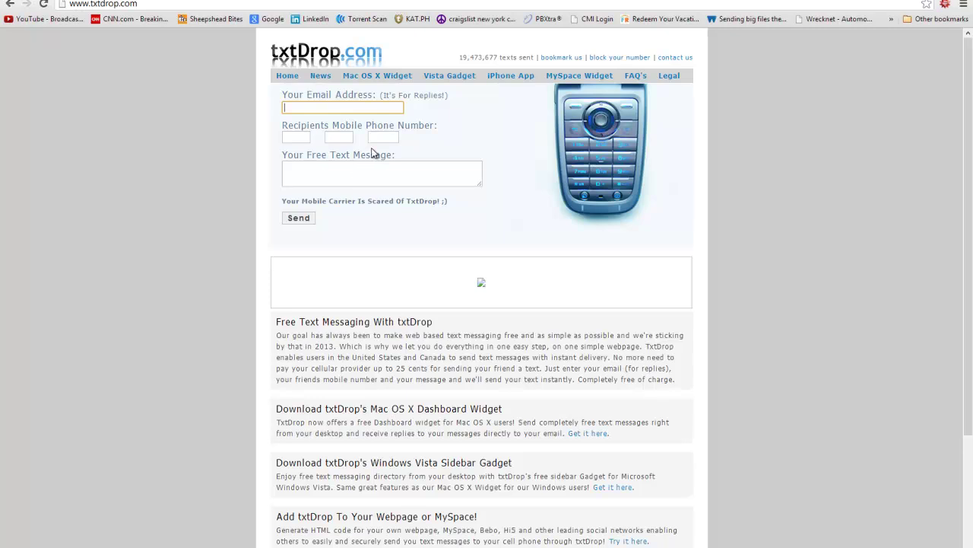
left_click(322, 107)
left_click(244, 109)
left_click(296, 137)
key("Tab")
key("Tab")
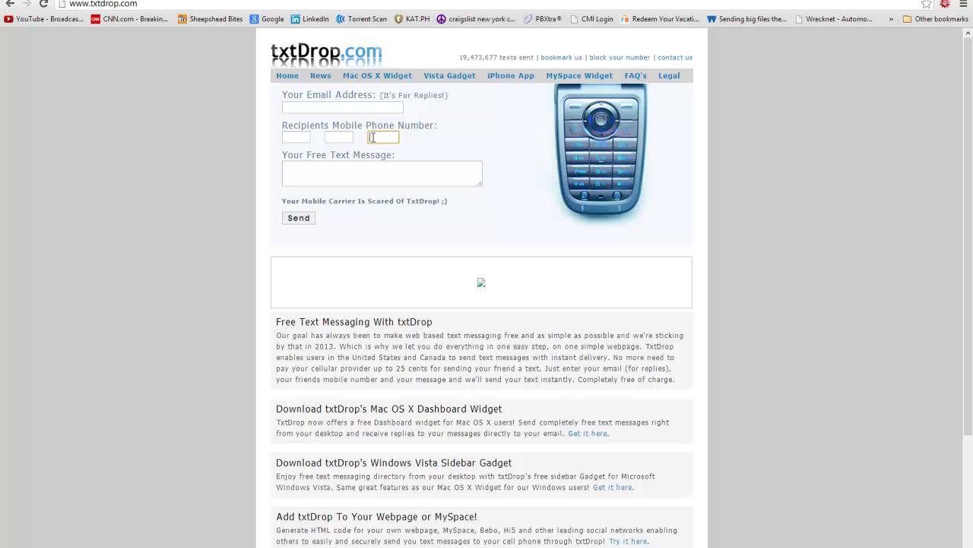
left_click(340, 166)
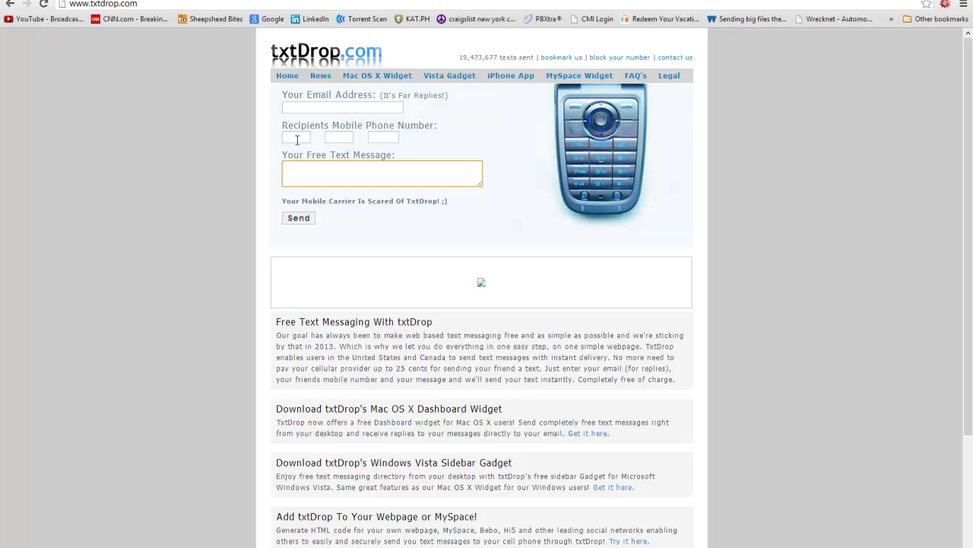
left_click(298, 139)
left_click(333, 137)
left_click(391, 136)
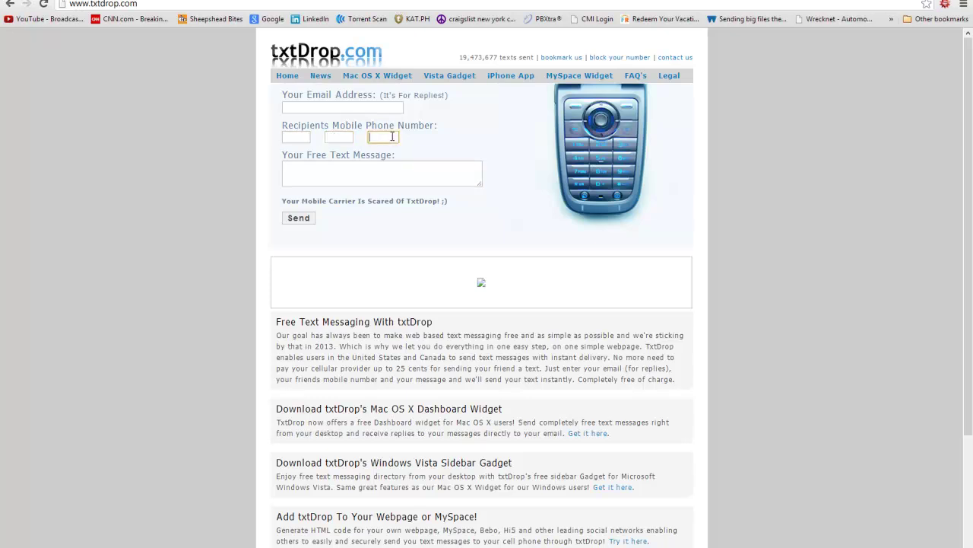
left_click(342, 172)
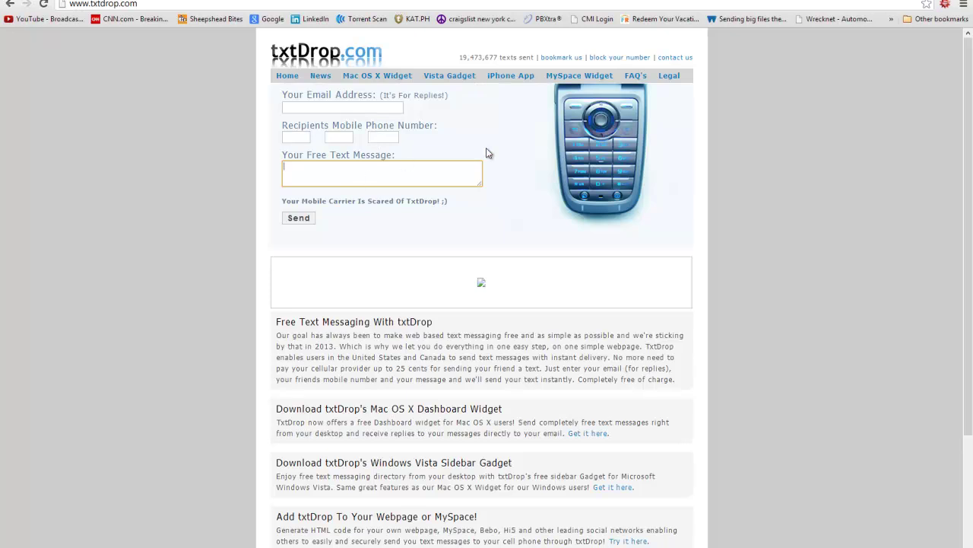
Open txtDrop's iPhone App mobile form and check its recipient number and message fields
left_click(514, 77)
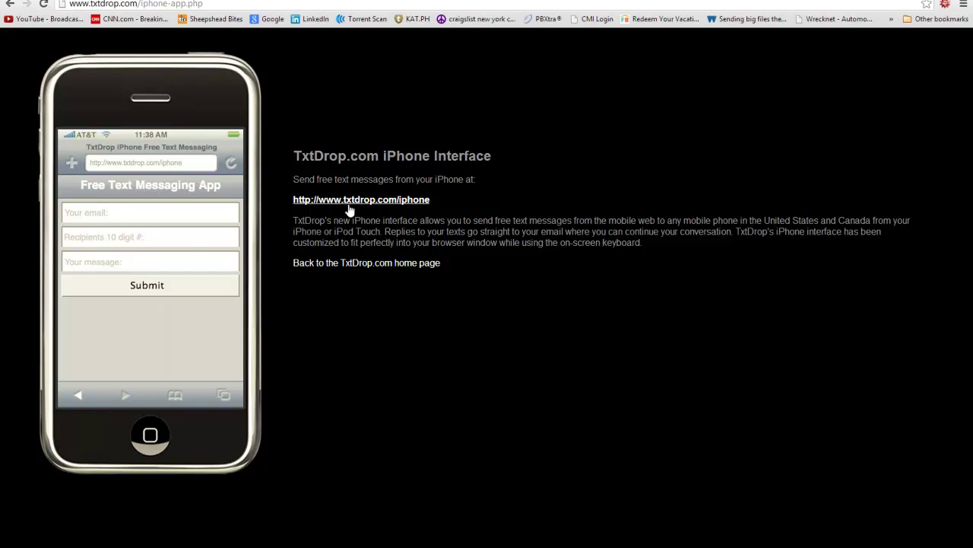
left_click(329, 204)
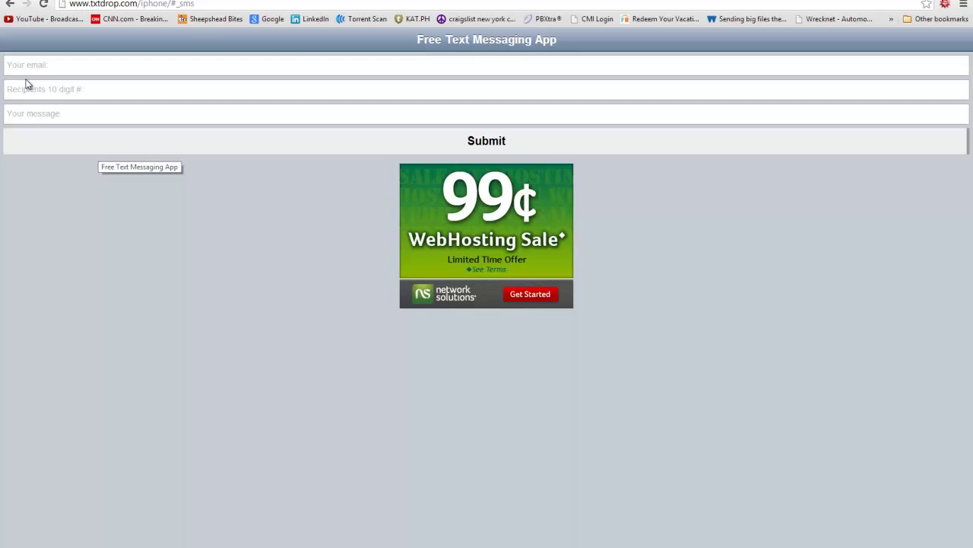
left_click(54, 67)
left_click(96, 91)
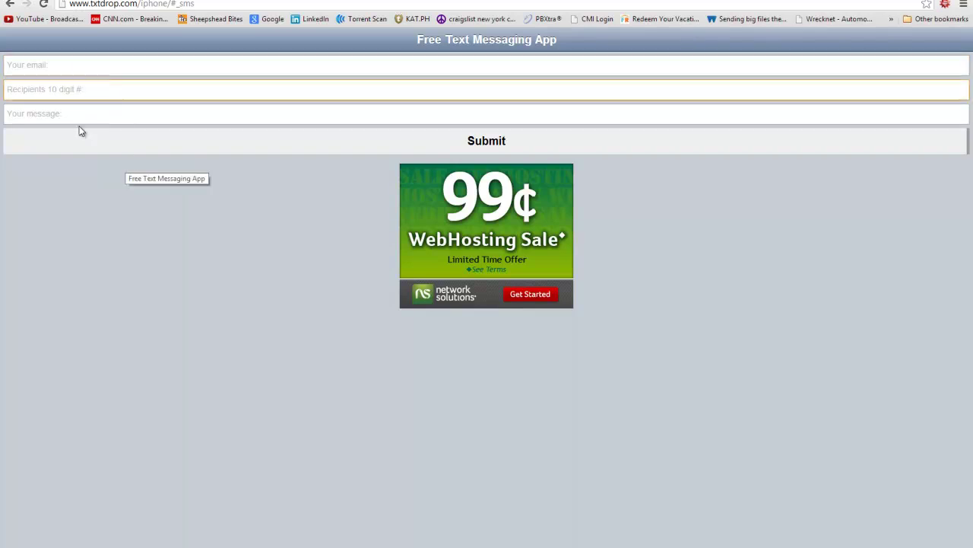
left_click(88, 116)
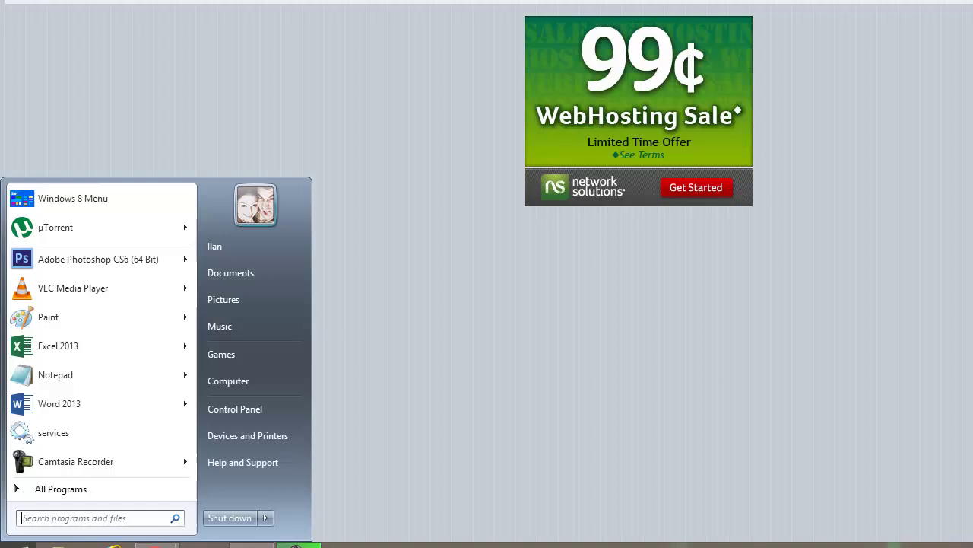
Launch Macromedia Dreamweaver 8 and create a new blank HTML document
type("dream")
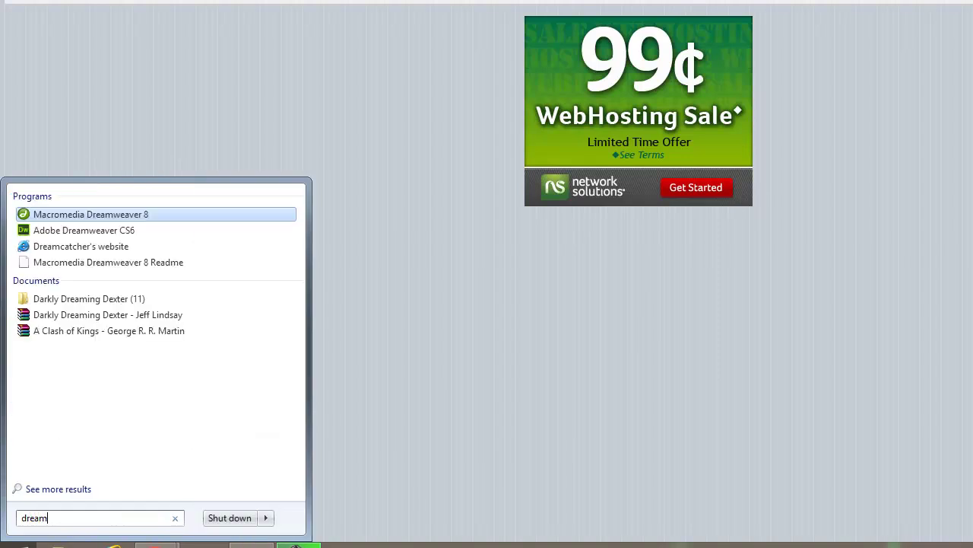
key("Down")
key("Up")
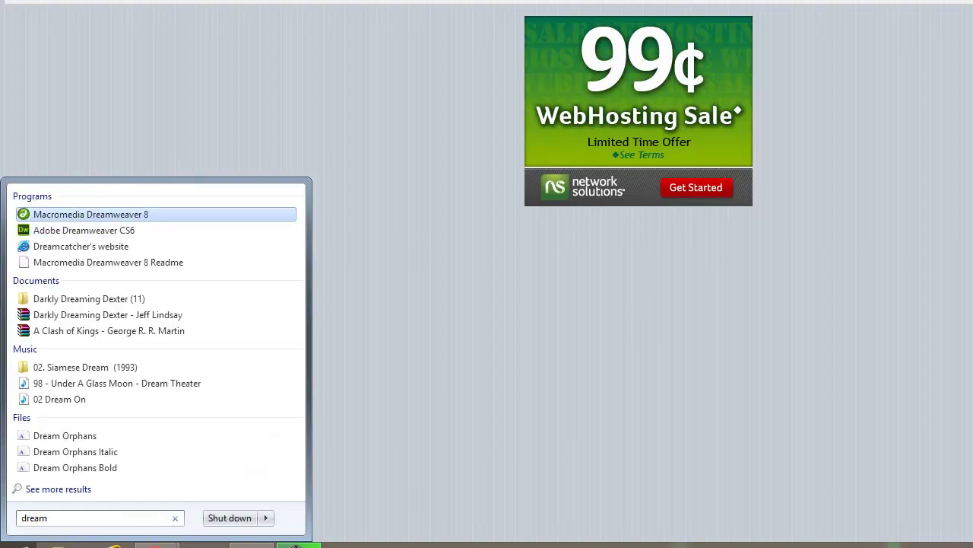
key("Escape")
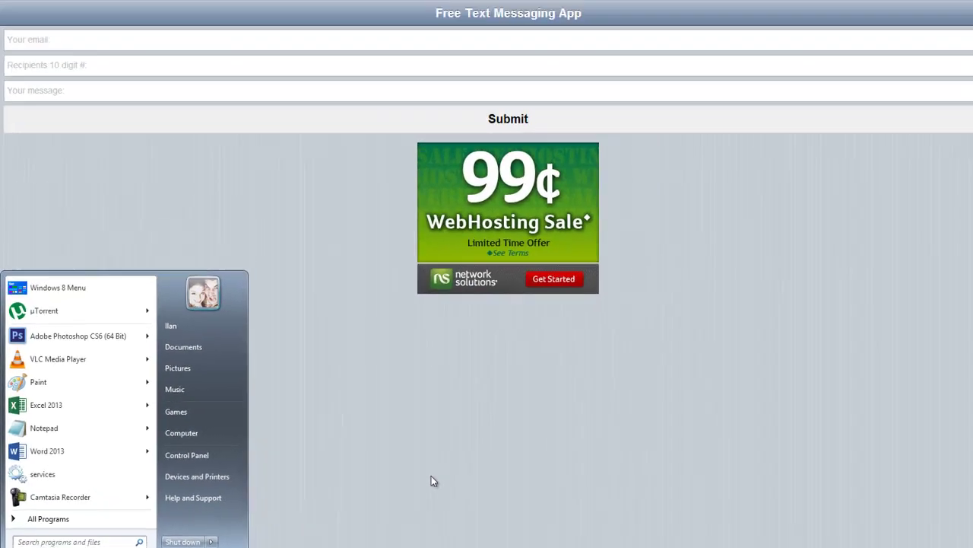
key("Escape")
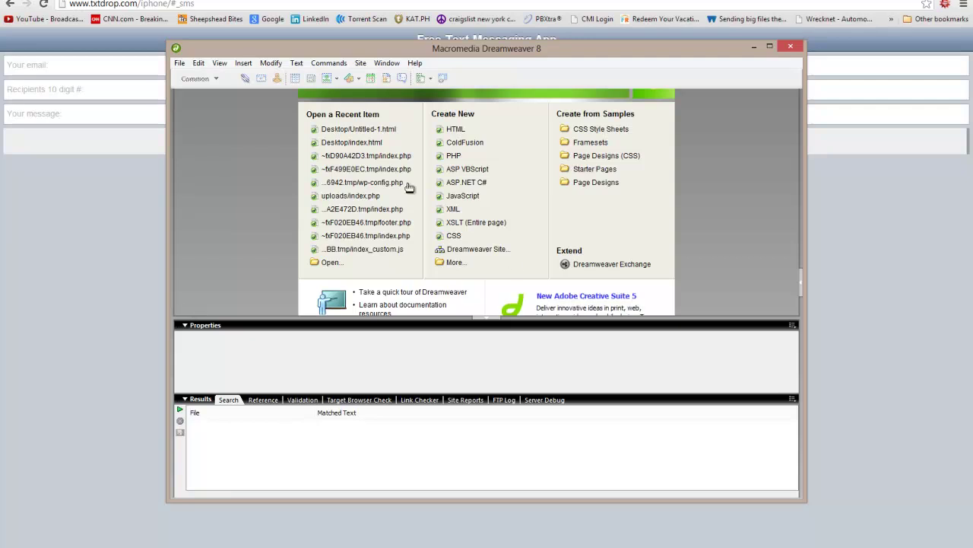
left_click(459, 131)
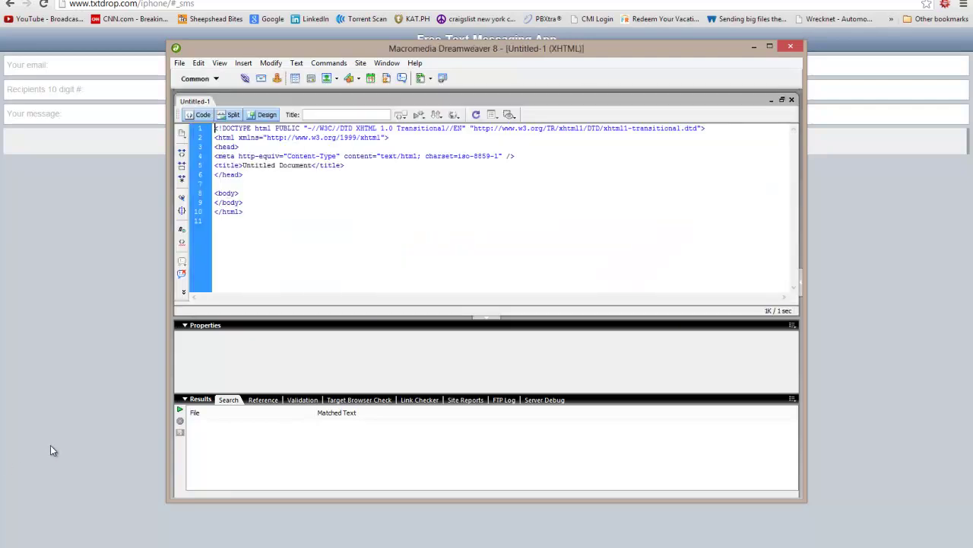
Copy the txtDrop mobile page's source from Chrome and replace the Dreamweaver template code with it
left_click(50, 447)
right_click(197, 325)
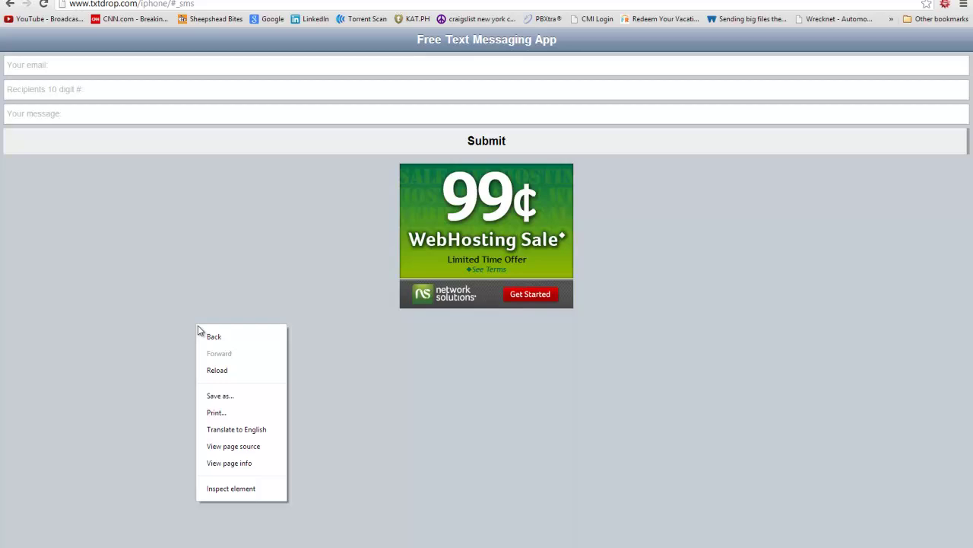
left_click(251, 446)
key("ctrl+a")
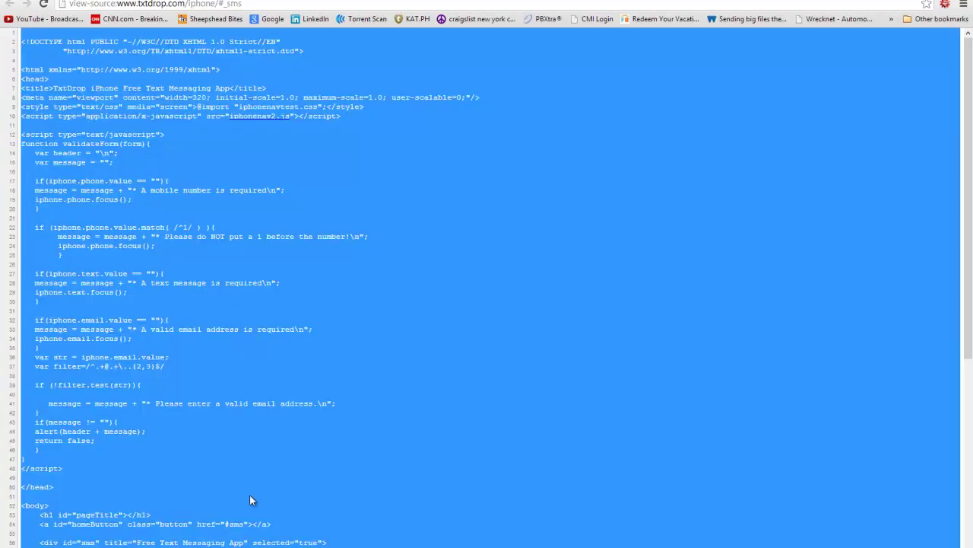
key("alt+Tab")
key("ctrl+a")
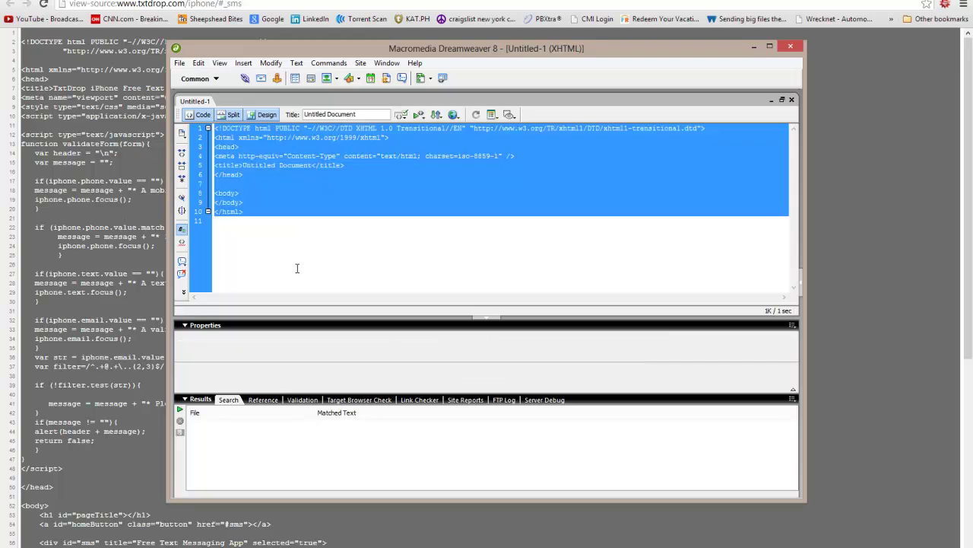
key("ctrl+v")
scroll(279, 250, "up", 20)
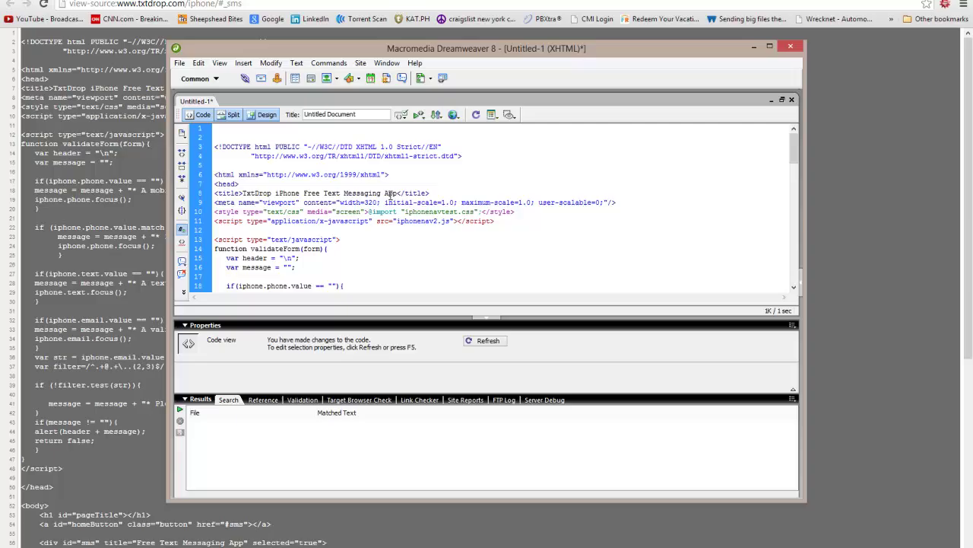
left_click(66, 168)
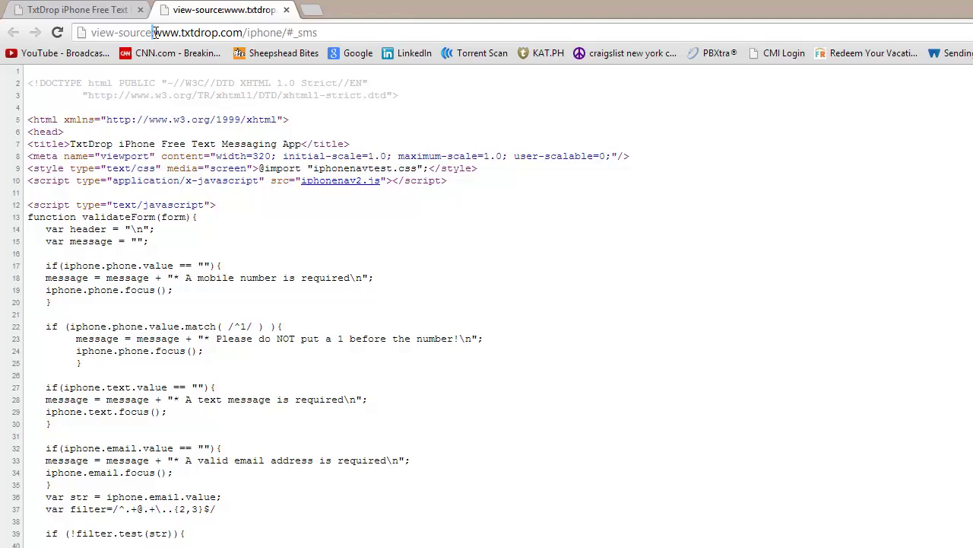
Remove 'view-source:' and the '#_sms' ending from the Chrome address and reload
left_click_drag(153, 33, 92, 33)
key("BackSpace")
key("Return")
left_click(228, 32)
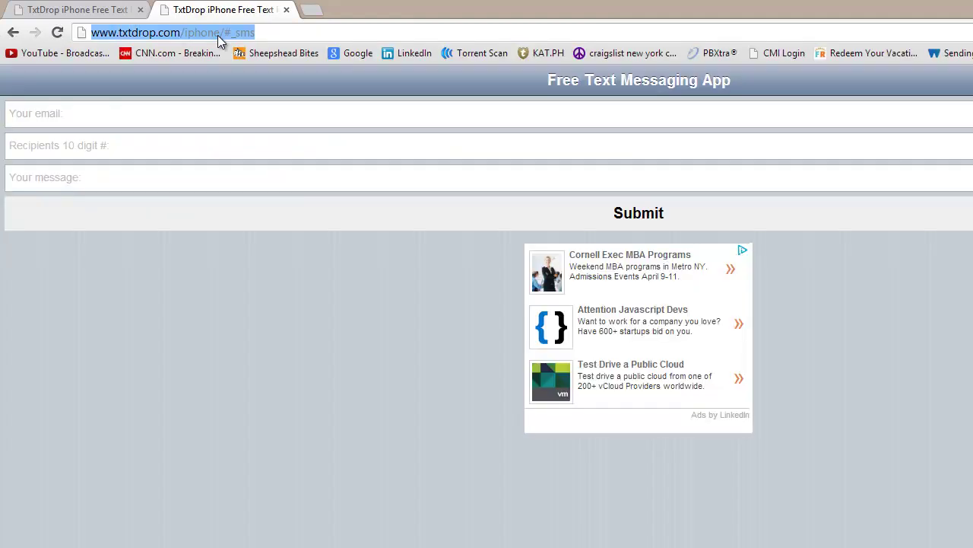
left_click(226, 32)
left_click_drag(226, 32, 354, 33)
key("BackSpace")
key("Return")
left_click_drag(291, 35, 154, 33)
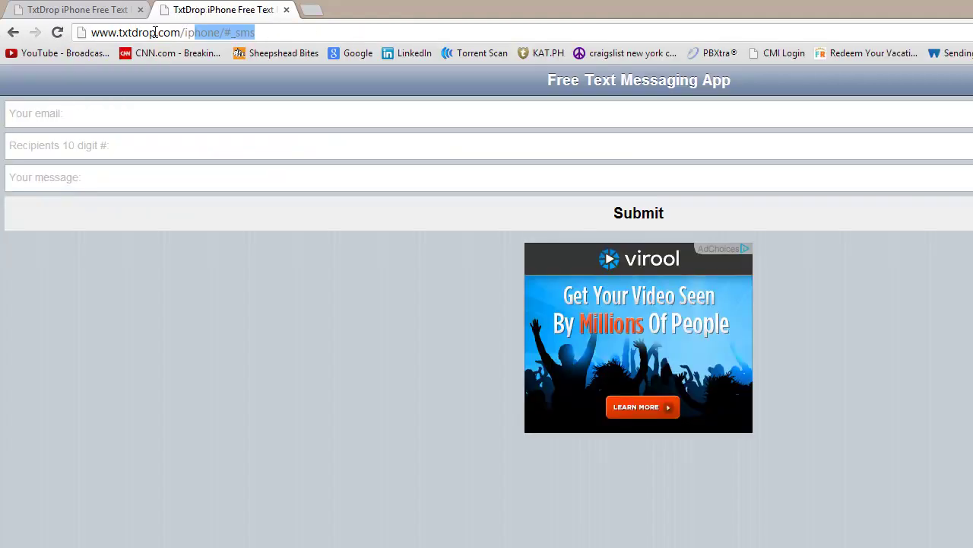
left_click(154, 33)
left_click(143, 32)
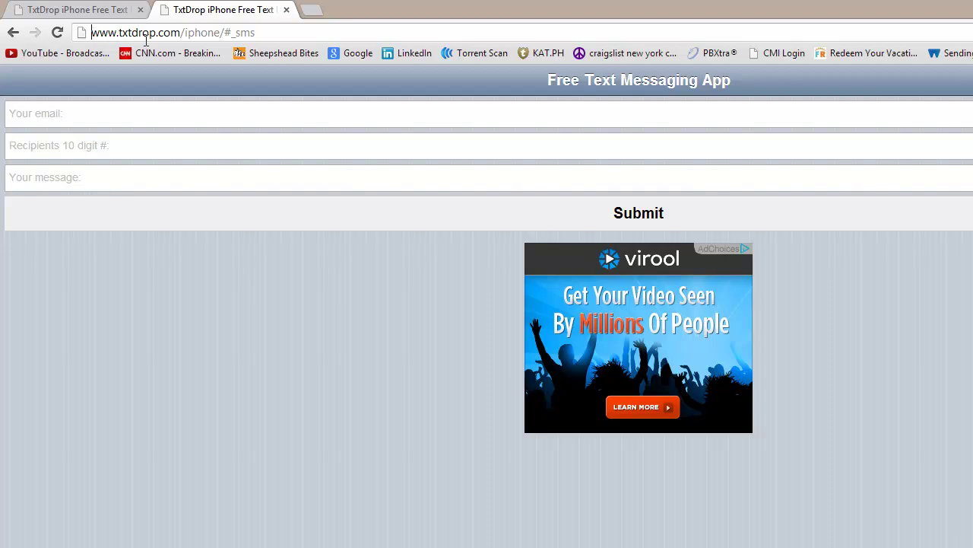
type("http://")
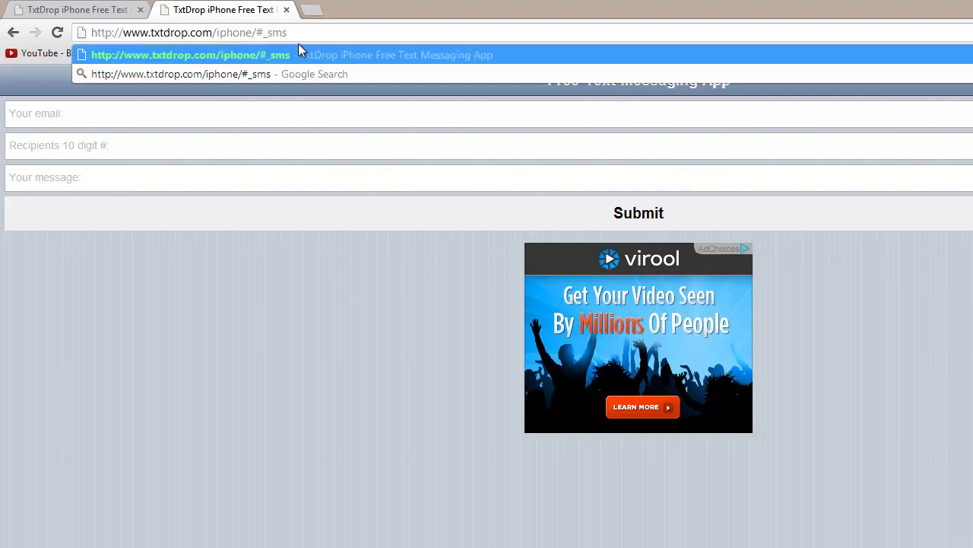
left_click_drag(259, 33, 383, 32)
key("BackSpace")
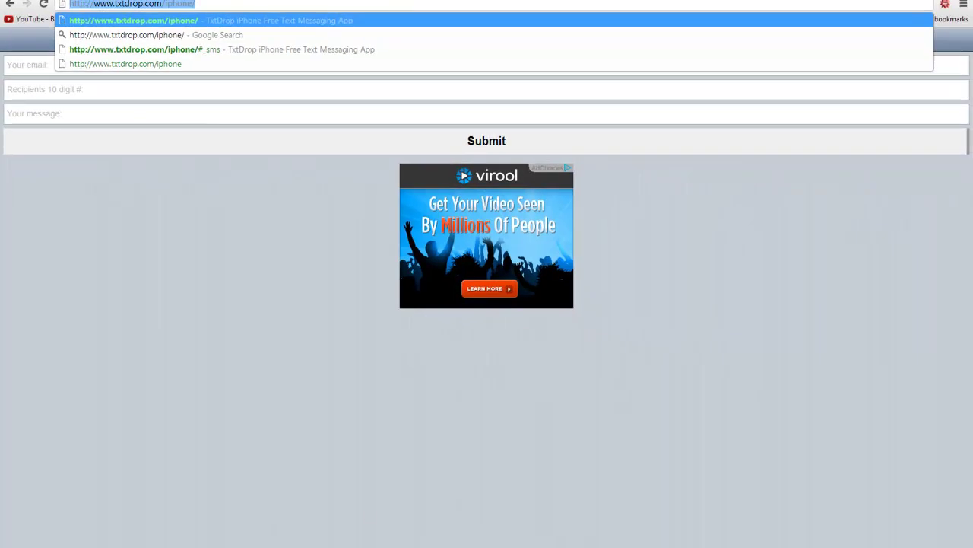
key("Return")
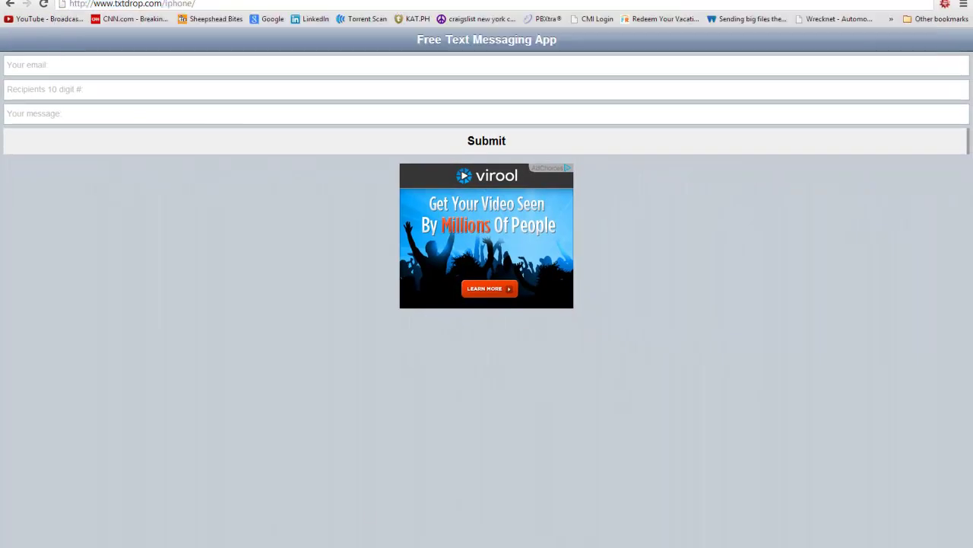
Prefix the stylesheet import, script source and form action with the txtDrop site address
key("alt+Tab")
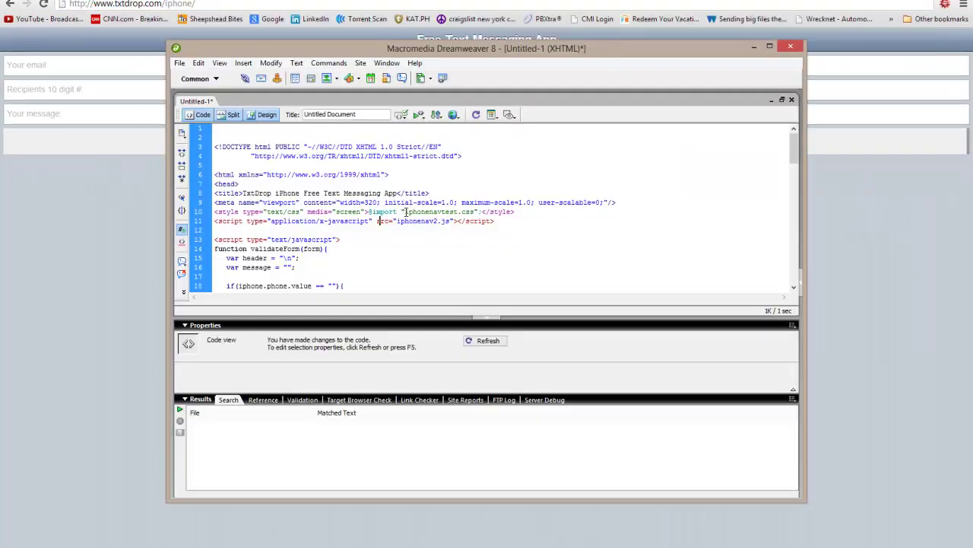
type("http://www.txtdrop.com/iphone/")
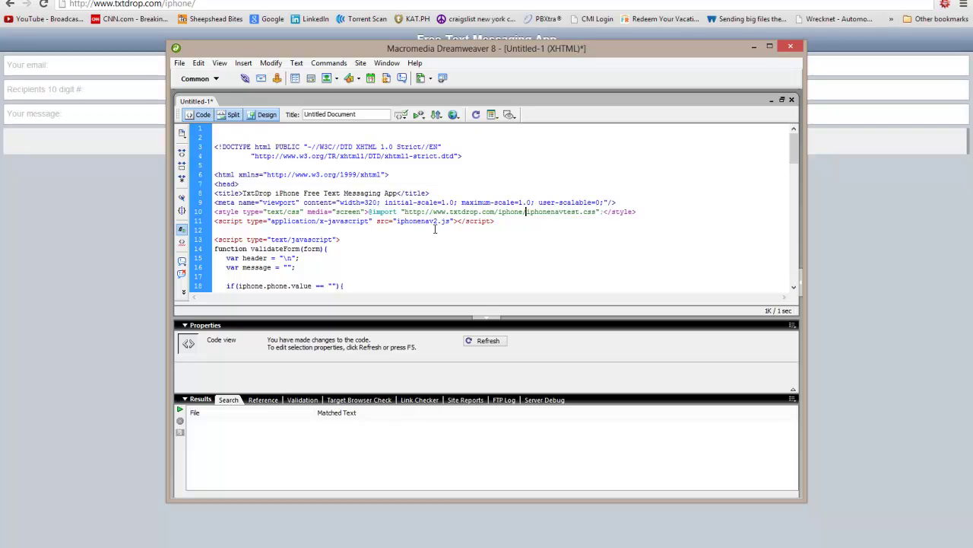
type("http://www.txtdrop.com/iphone/")
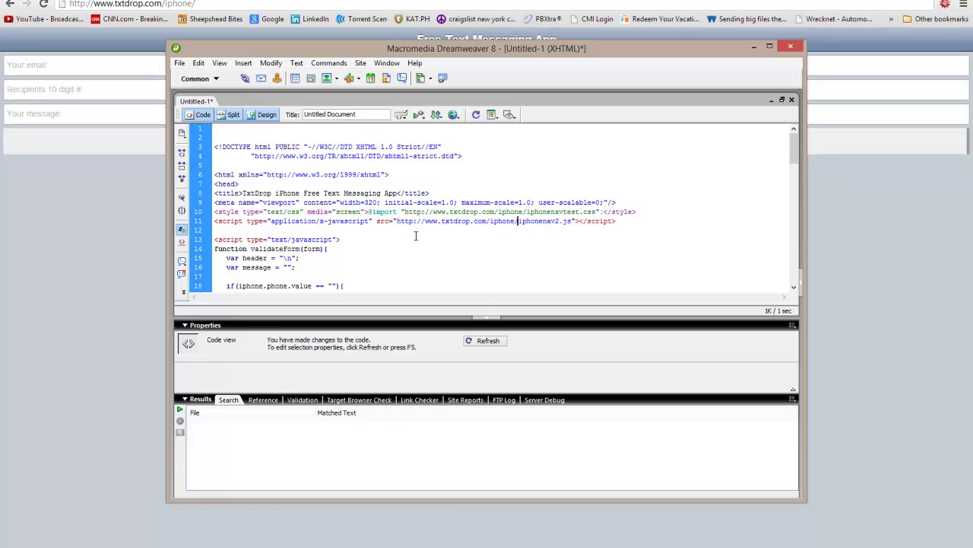
scroll(276, 230, "down", 16)
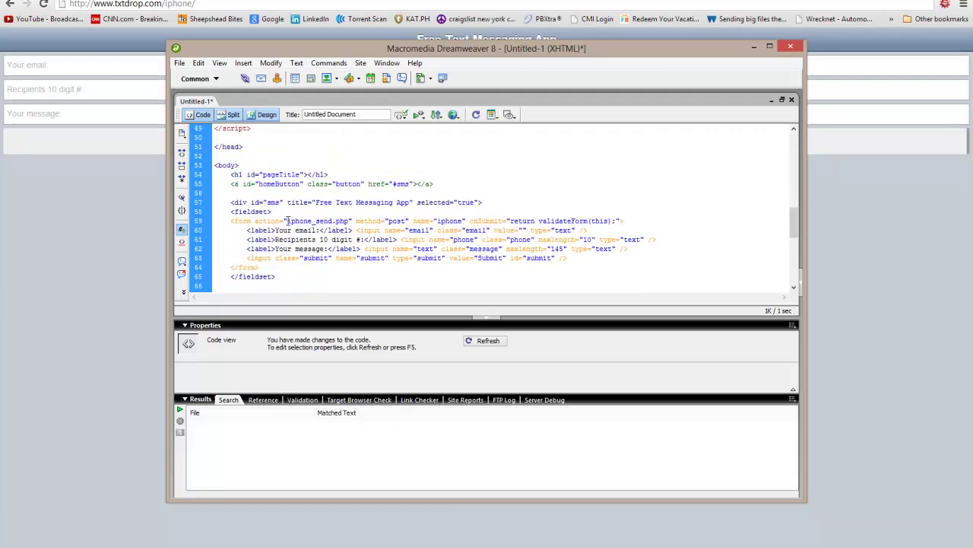
type("http://www.txtdrop.com/iphone/")
scroll(363, 225, "down", 6)
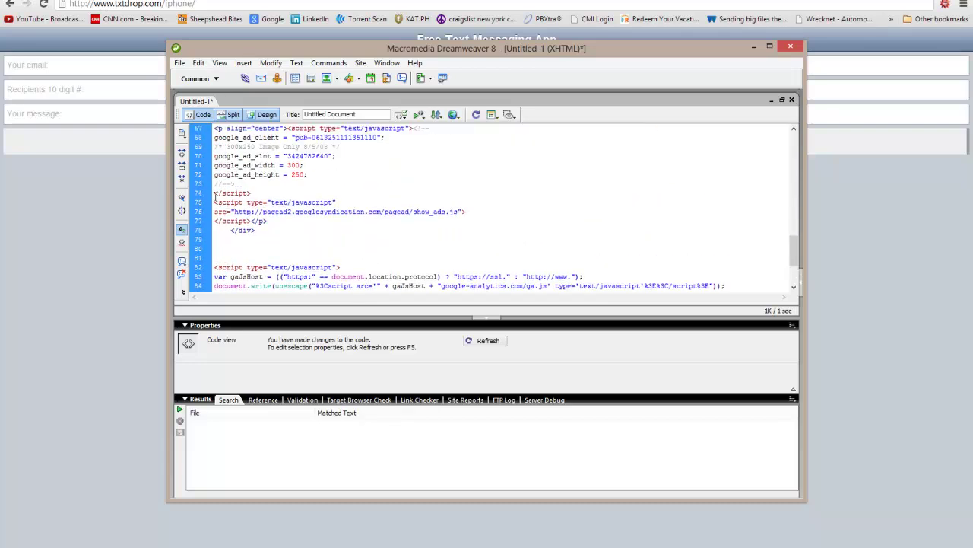
Delete the Google ad and analytics script blocks from the code
left_click_drag(215, 196, 215, 177)
key("Delete")
key("Delete")
scroll(390, 219, "up", 12)
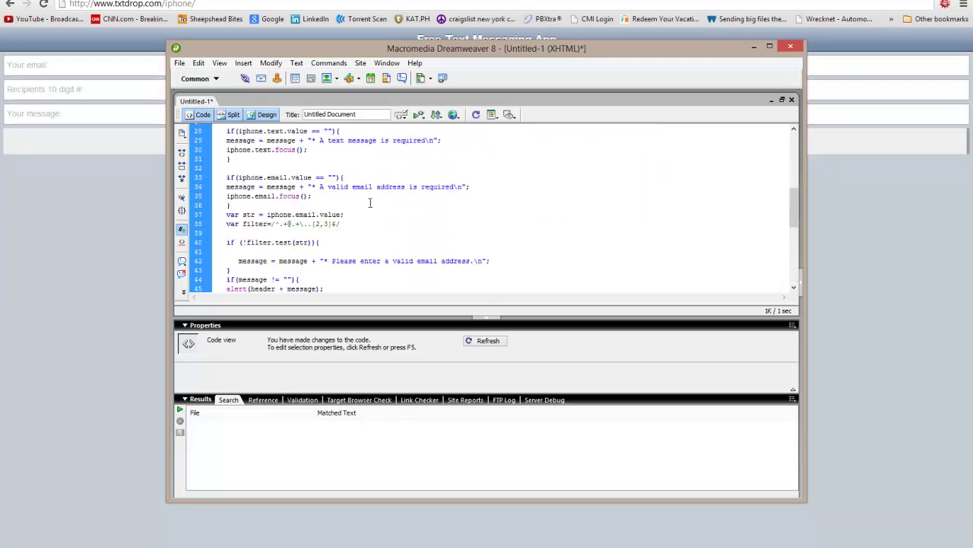
Save the untitled page as index.html on the Desktop and preview it in Chrome
left_click(179, 65)
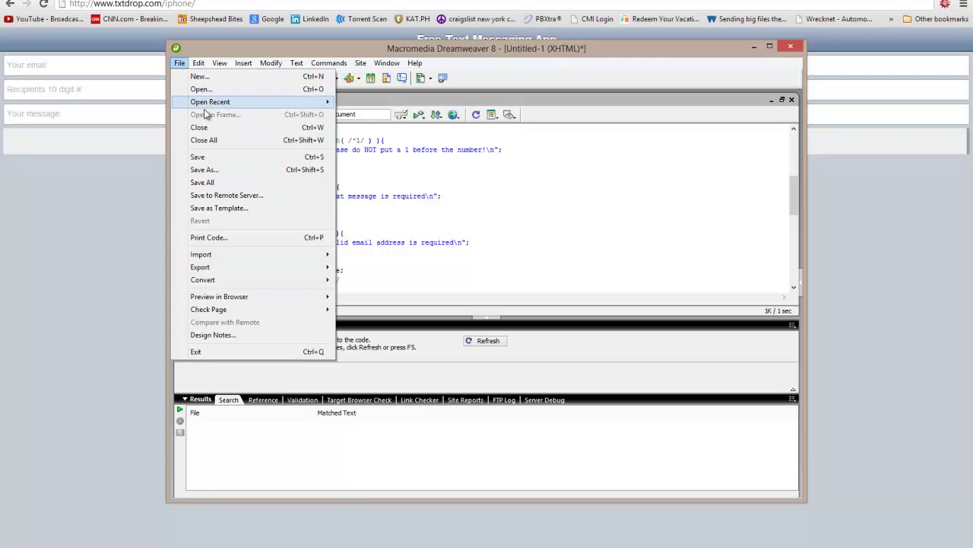
left_click(205, 158)
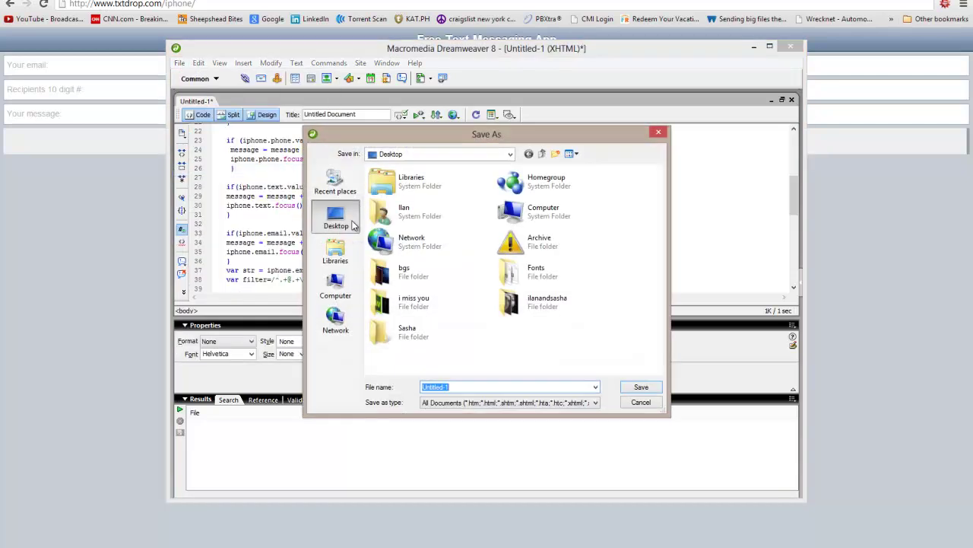
type("index")
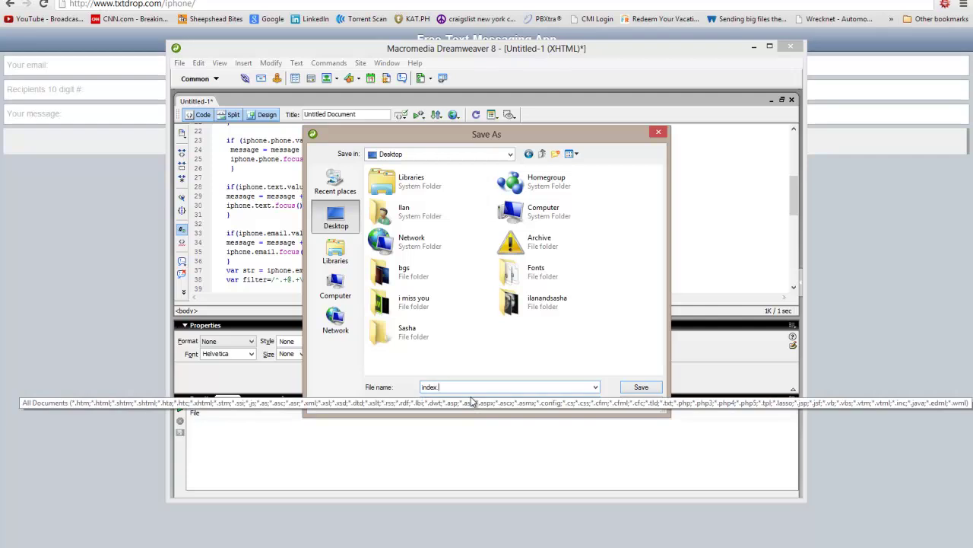
type(".h")
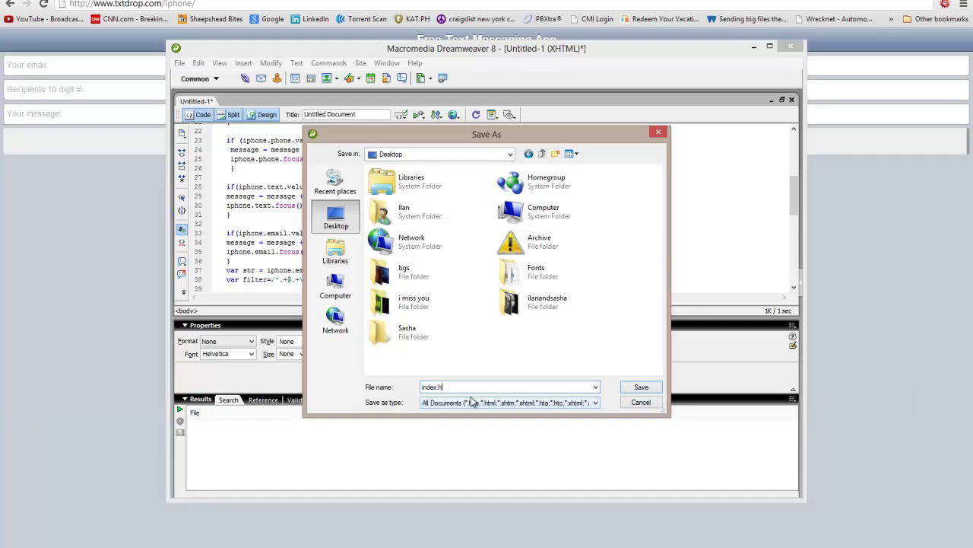
type("tml")
key("Return")
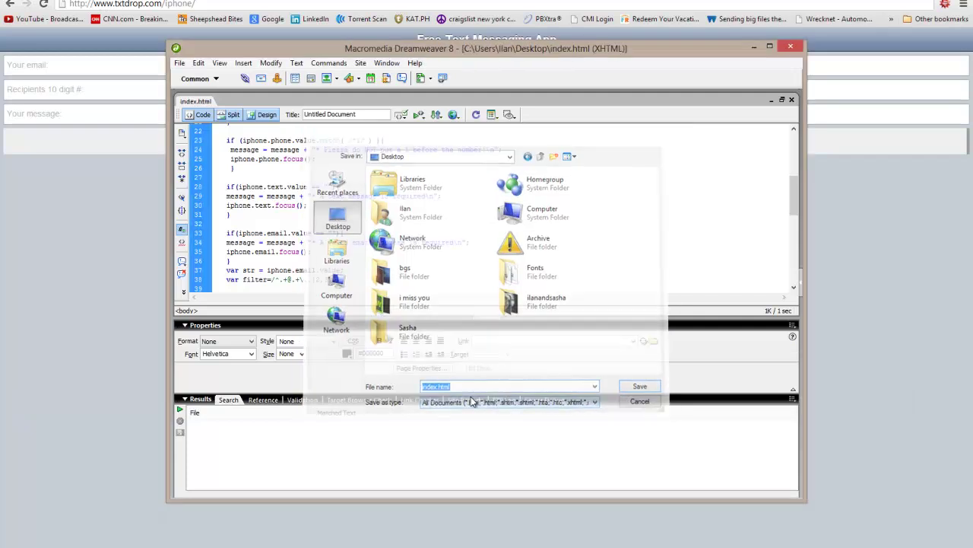
left_click(453, 114)
left_click(466, 127)
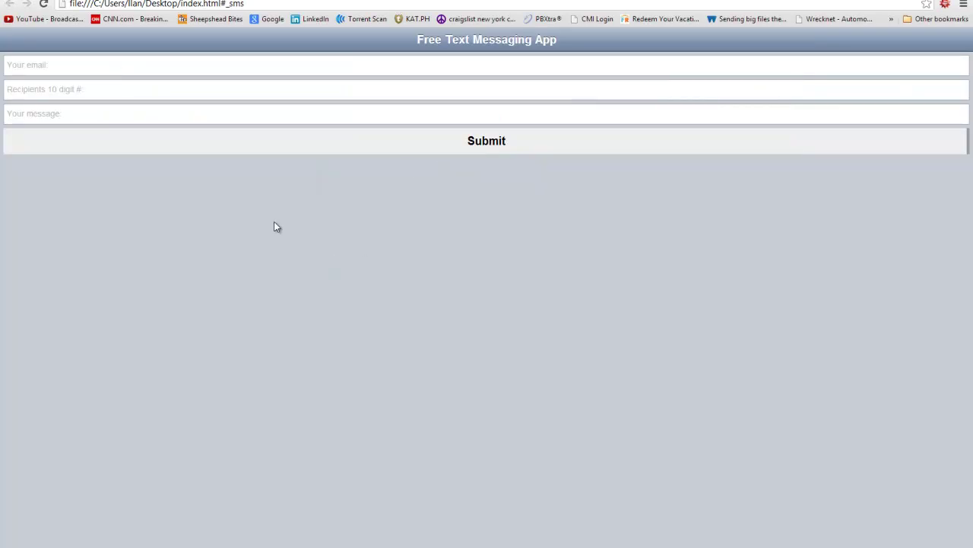
In Design view, type TEST into the empty page heading
key("alt+Tab")
scroll(406, 246, "up", 8)
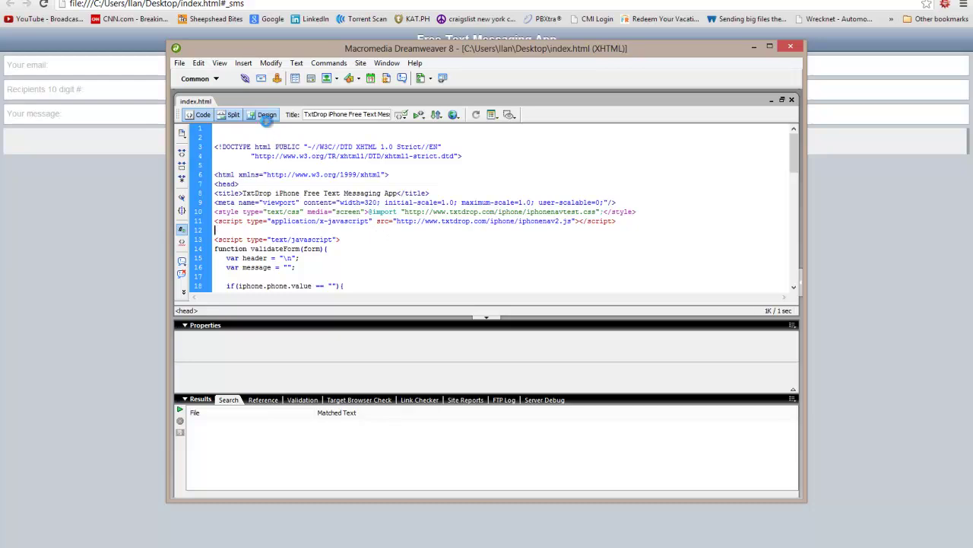
left_click(264, 115)
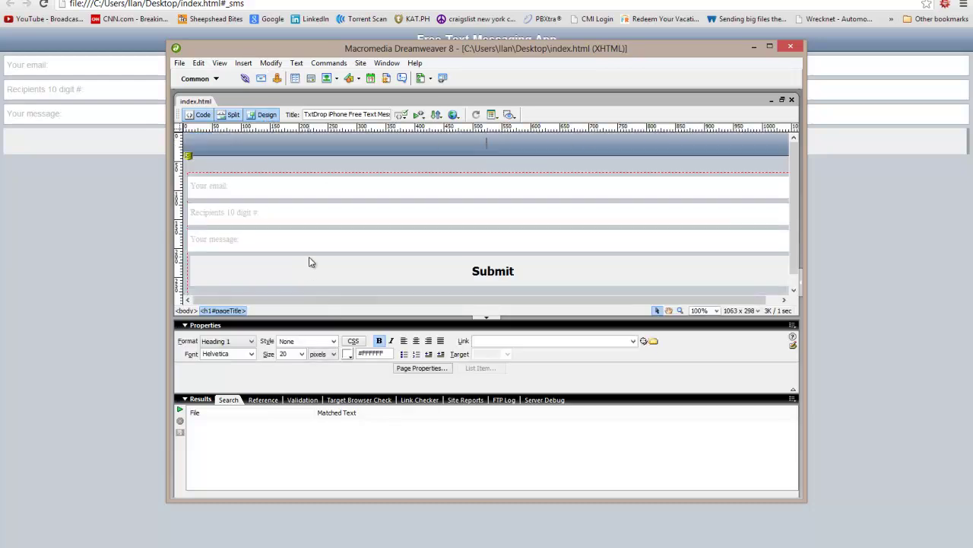
scroll(320, 262, "down", 1)
scroll(351, 239, "up", 1)
type("TEST")
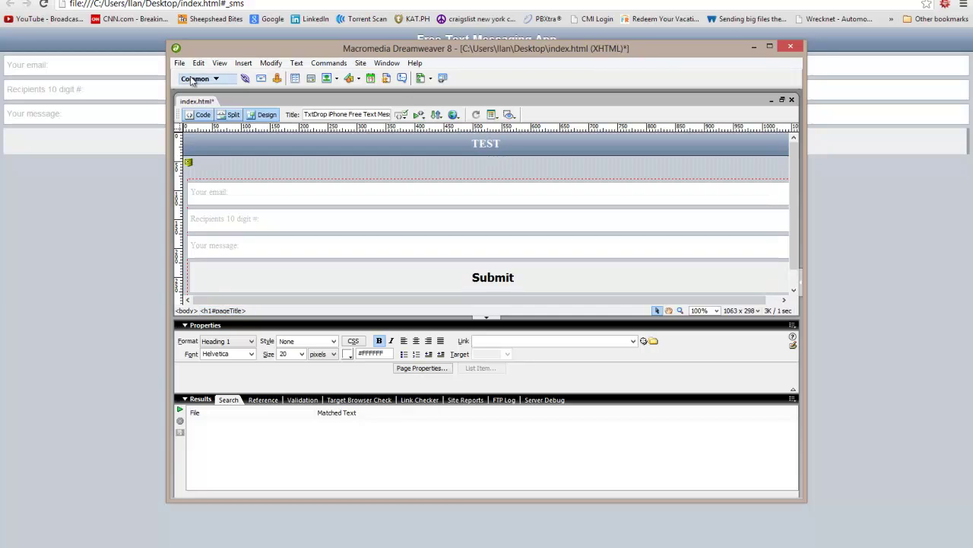
Save index.html and reload the Chrome preview to see the TEST heading
left_click(179, 63)
left_click(199, 156)
left_click(101, 178)
right_click(101, 177)
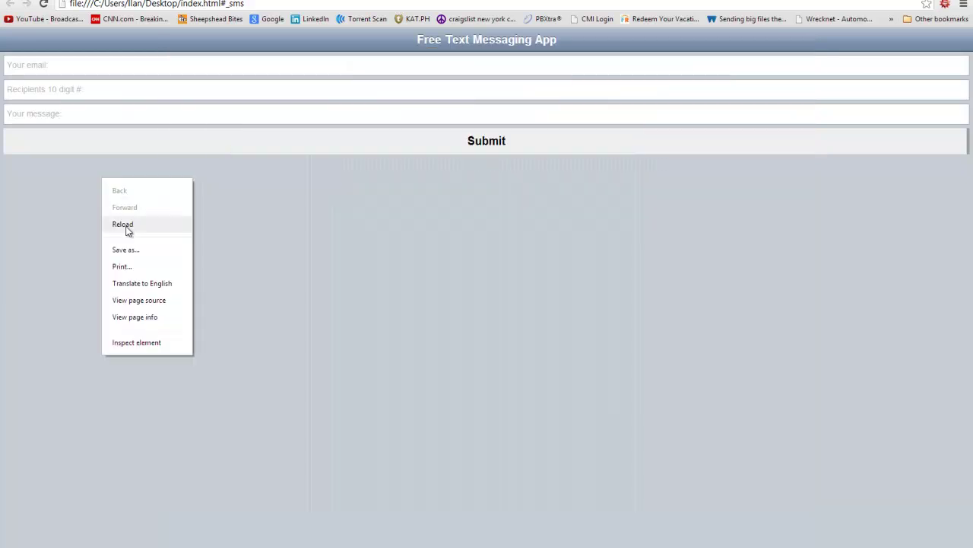
left_click(124, 225)
left_click_drag(432, 49, 382, 50)
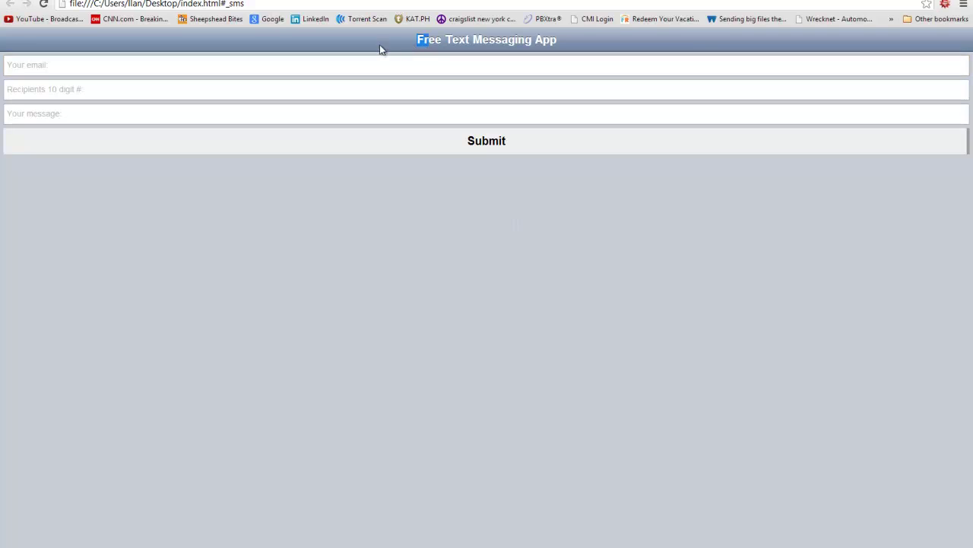
left_click(613, 48)
key("alt+Tab")
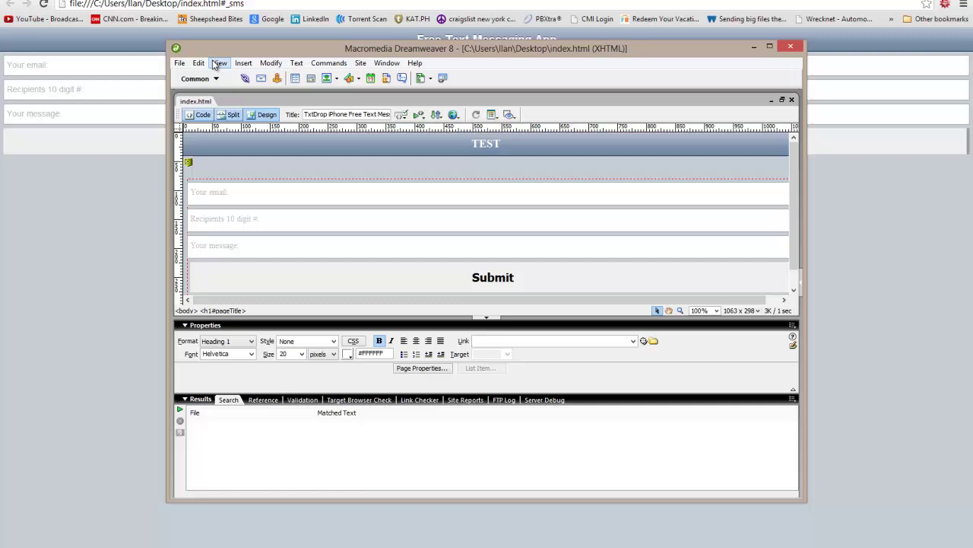
left_click(200, 115)
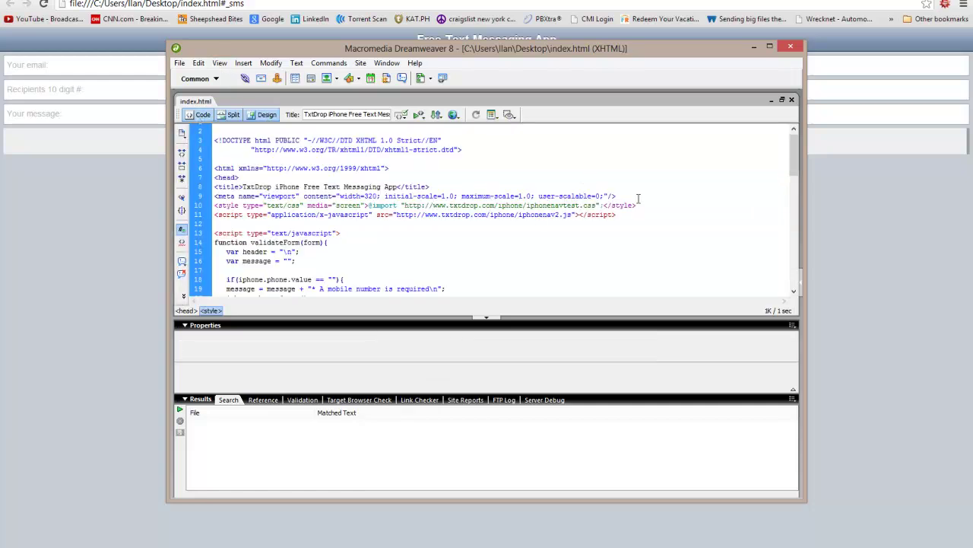
left_click_drag(667, 209, 74, 206)
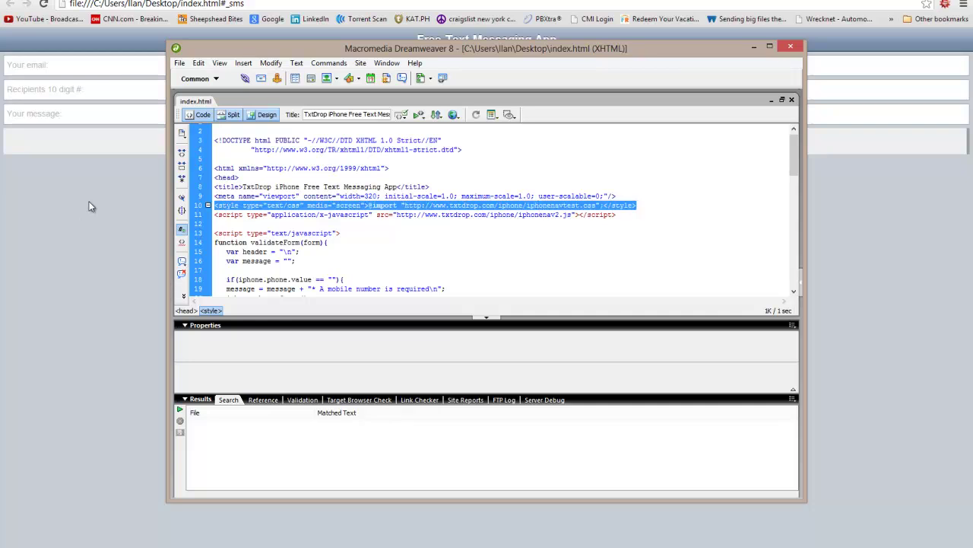
key("Delete")
left_click(179, 64)
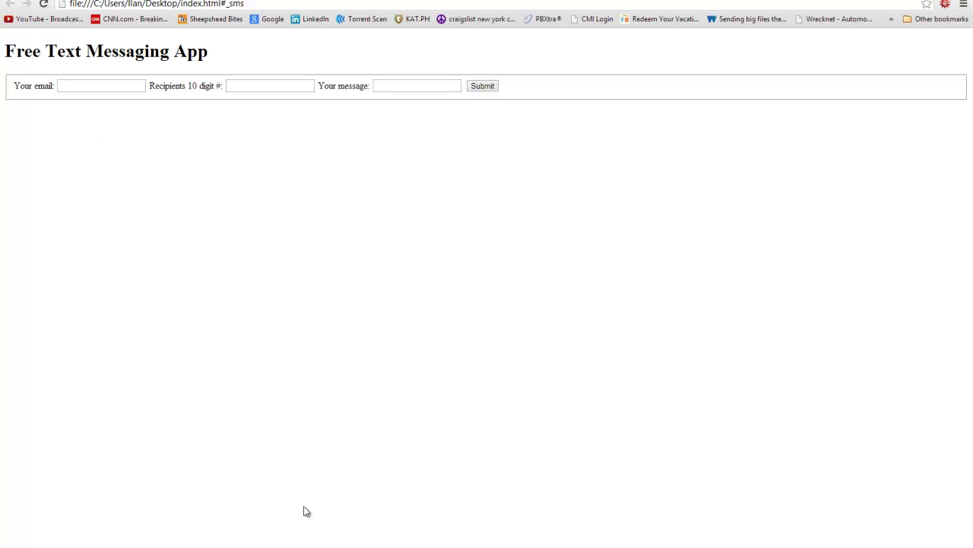
left_click(286, 541)
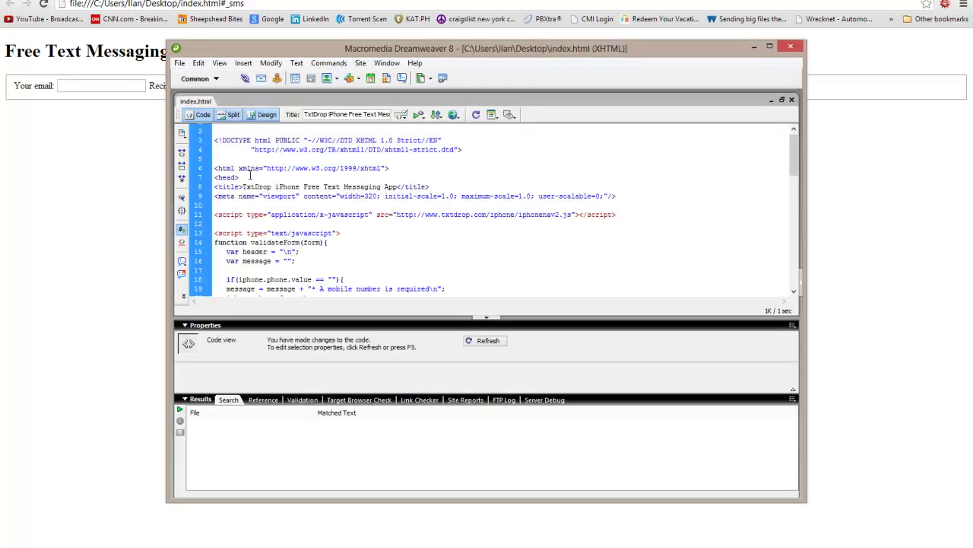
Replace the line-8 page title with the owner's name plus 'Iext SMS tool. :)'
scroll(365, 228, "down", 1)
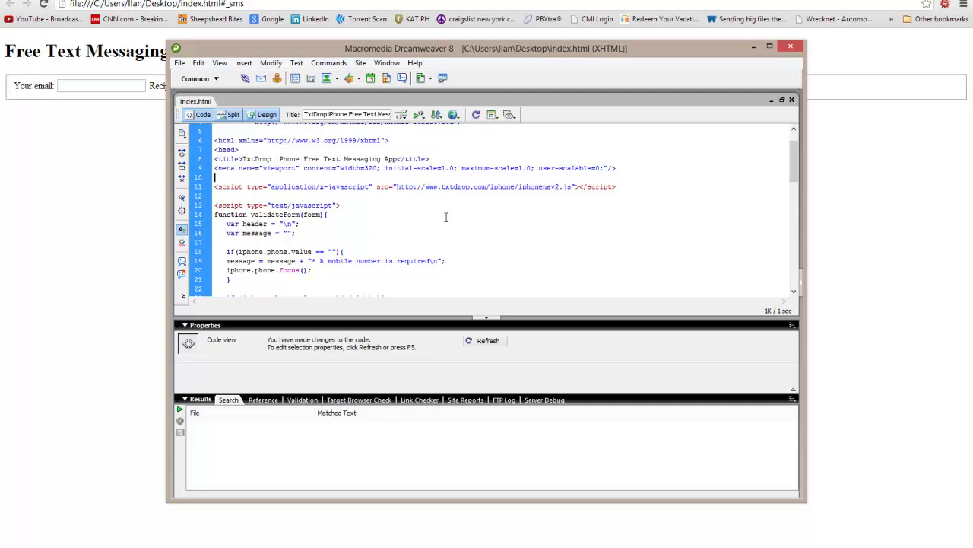
left_click_drag(397, 159, 242, 162)
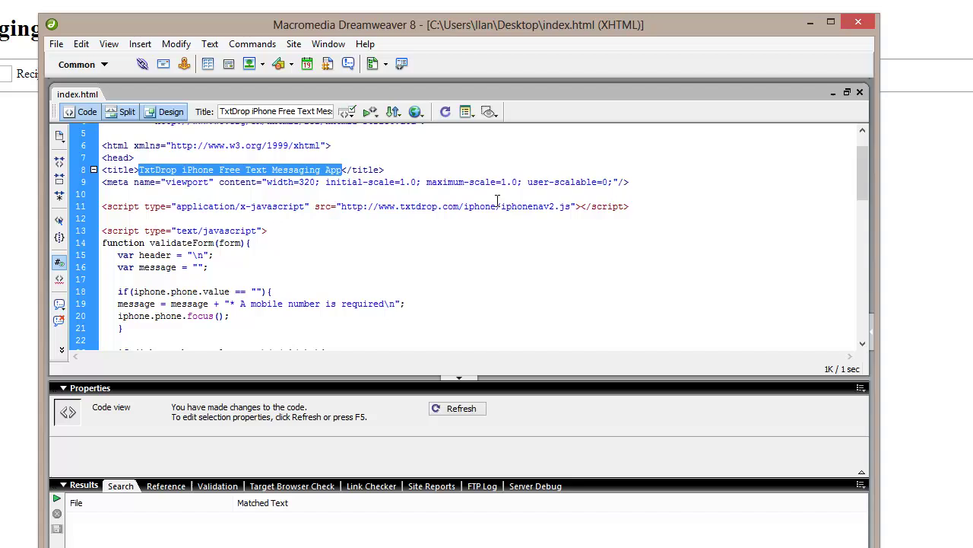
type("Ilan's I")
type("e")
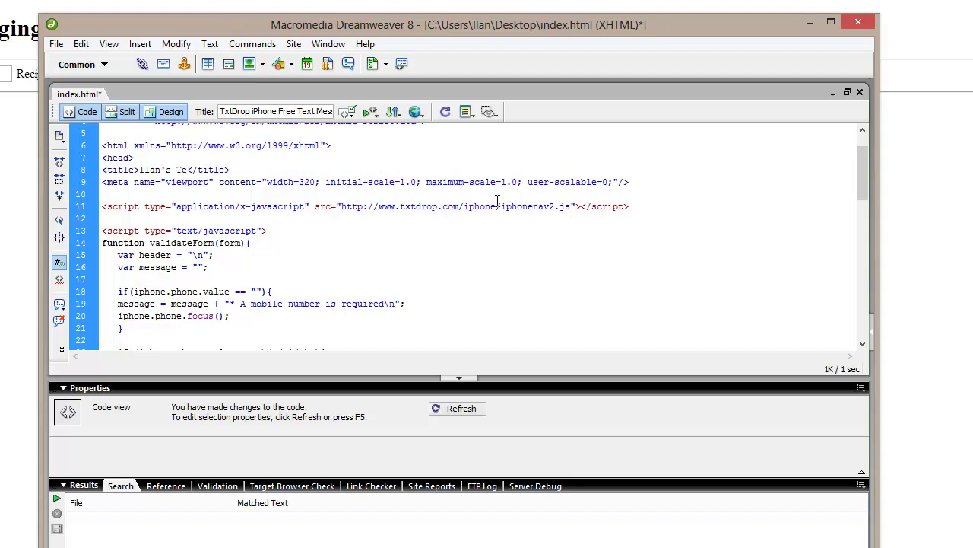
type("xt SMS tool,")
key("BackSpace")
type(". :)")
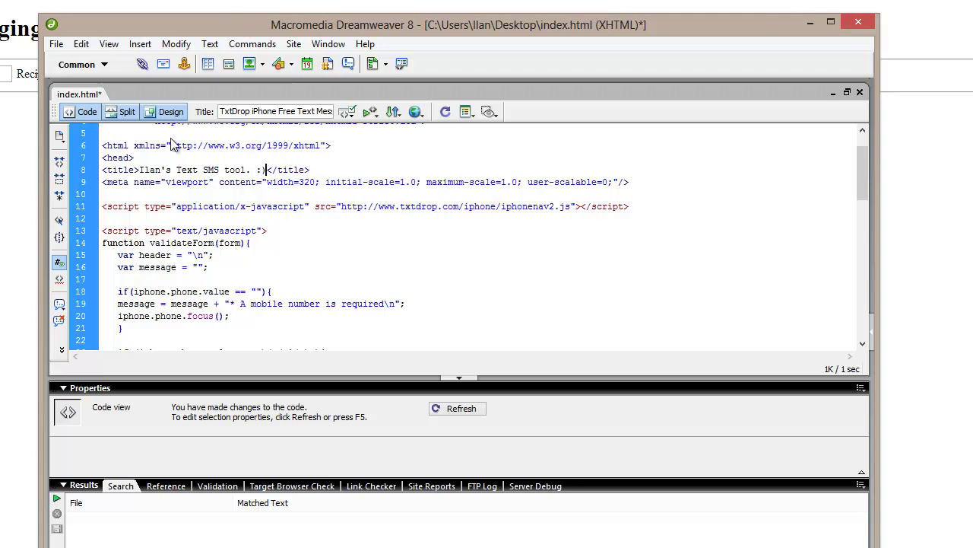
Save the title change and reload the page in Chrome
left_click(56, 44)
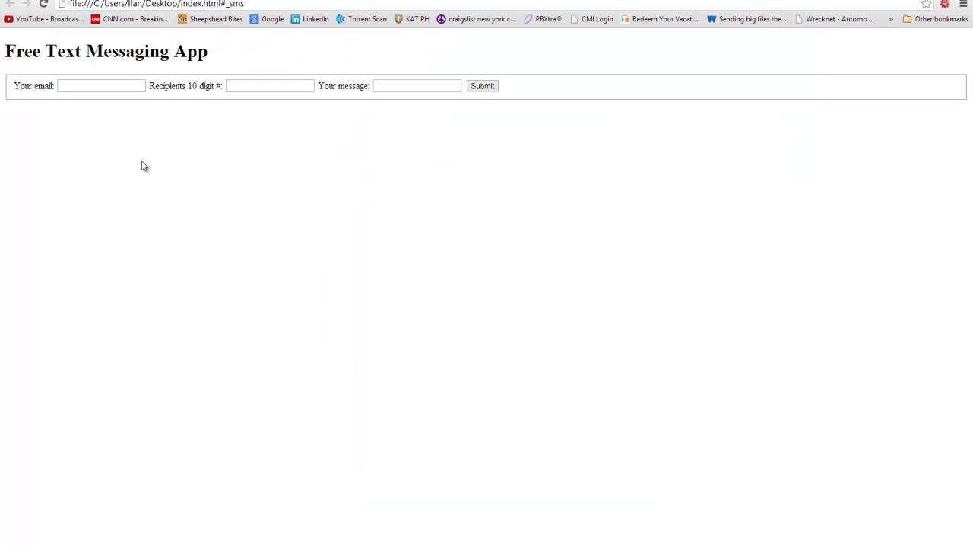
right_click(143, 166)
left_click(166, 208)
right_click(165, 142)
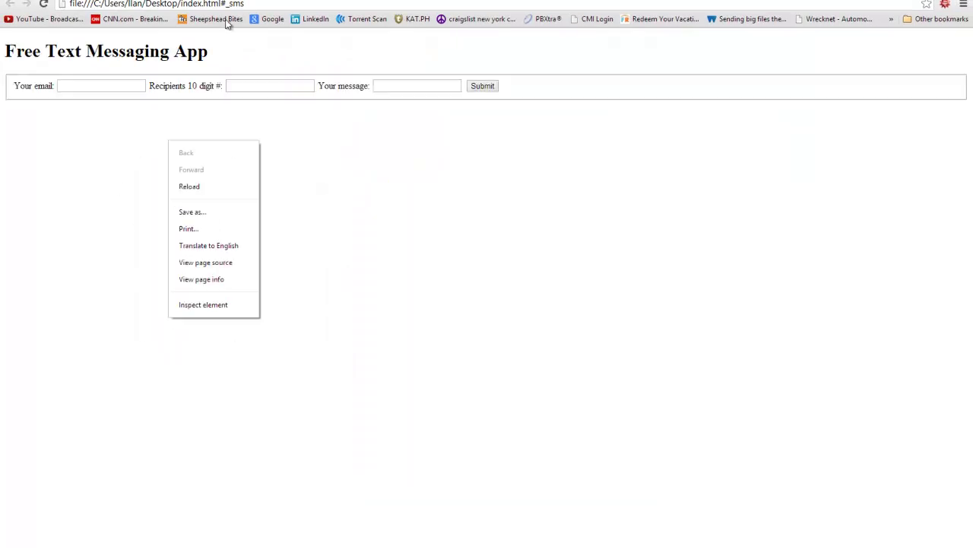
left_click(205, 4)
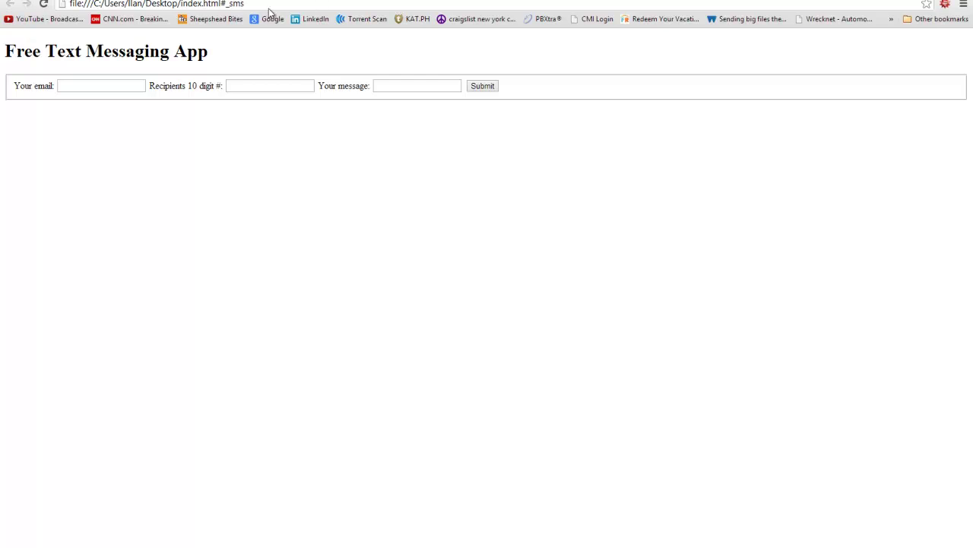
key("alt+Tab")
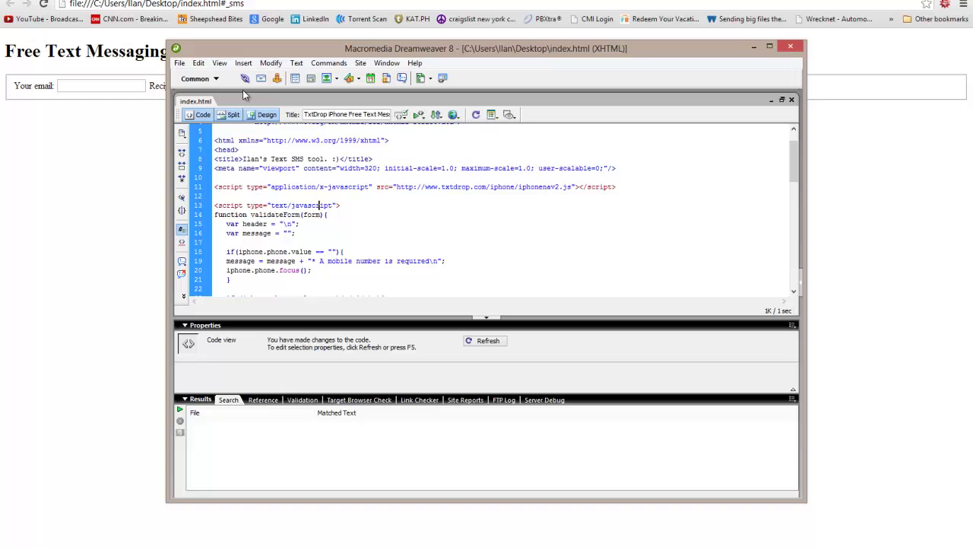
Delete the TEST heading in Design view and save the page
left_click(264, 115)
left_click_drag(254, 151, 159, 154)
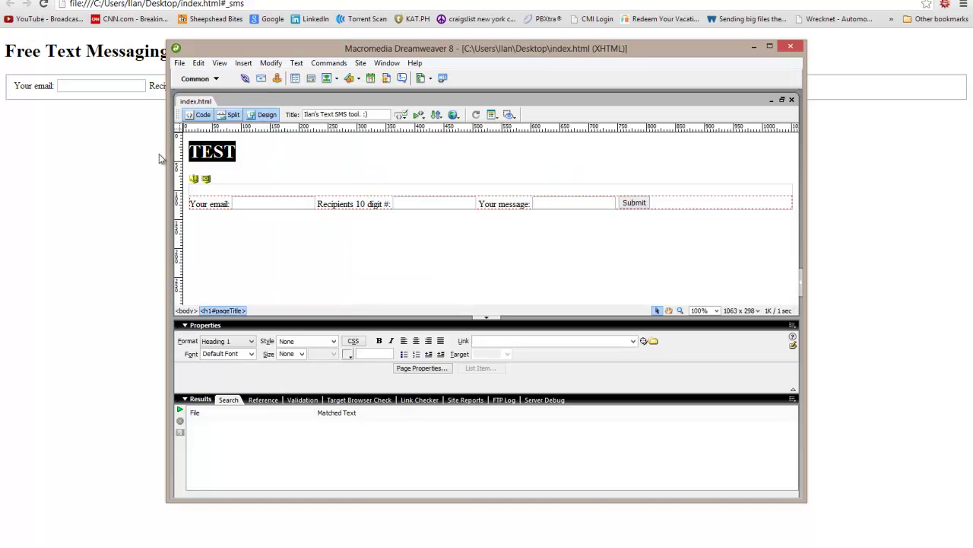
key("BackSpace")
left_click(202, 115)
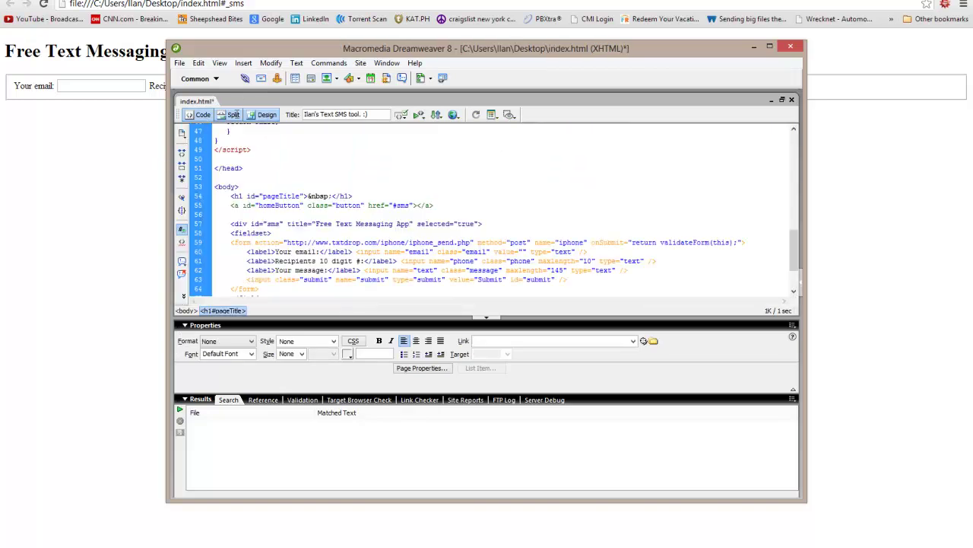
left_click(180, 63)
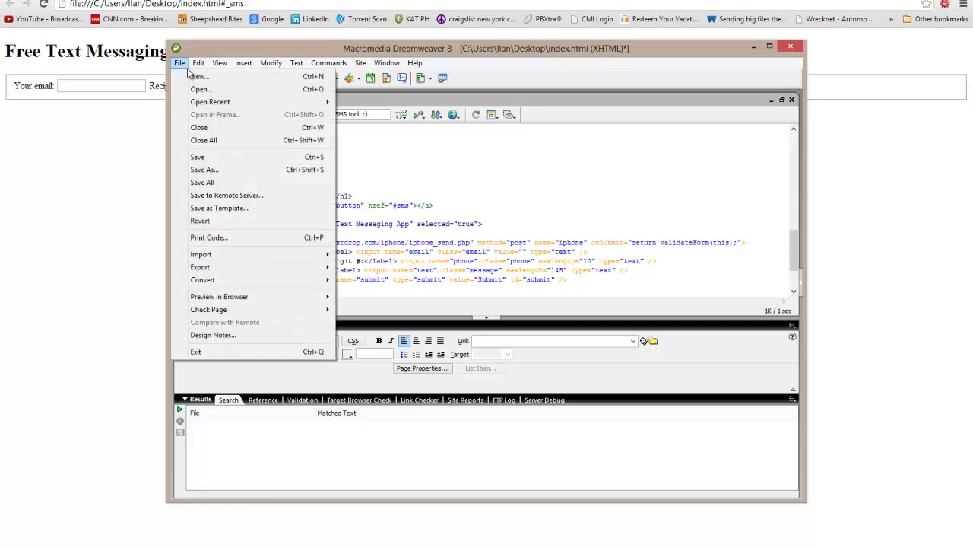
left_click(198, 157)
Replace the 'Free Text Messaging App' section title with the owner's name plus 'Free Text SMS Tool :)'
scroll(373, 191, "up", 7)
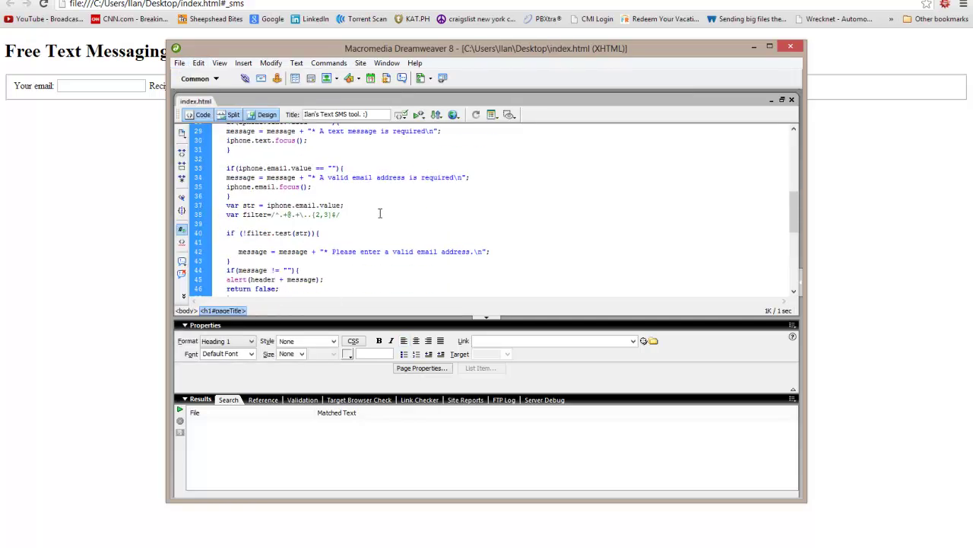
scroll(384, 217, "down", 4)
scroll(384, 236, "down", 2)
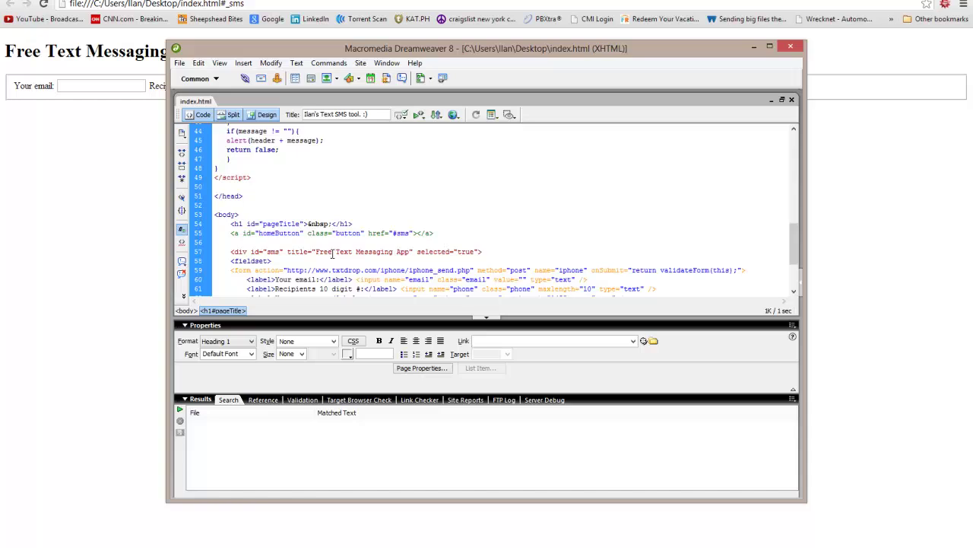
left_click_drag(413, 251, 396, 252)
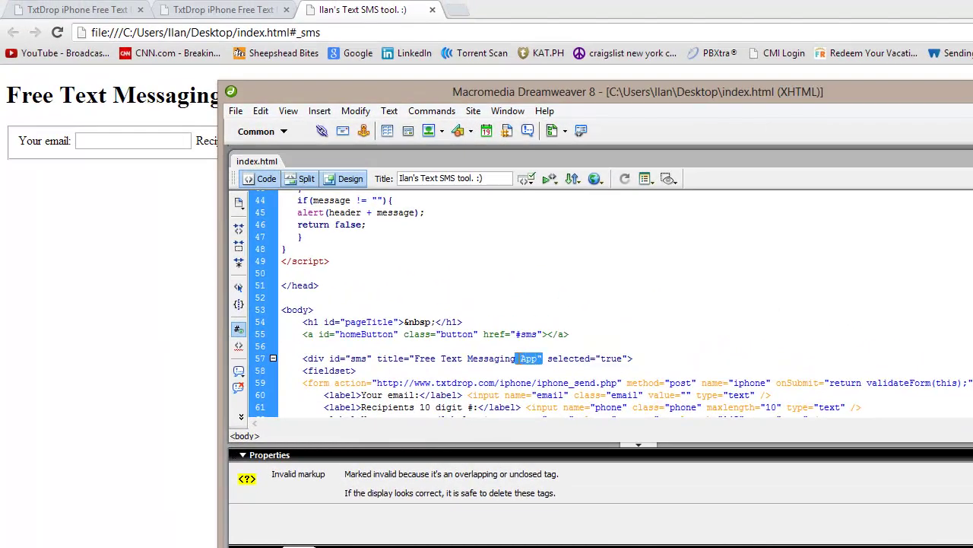
left_click(541, 358)
left_click_drag(538, 359, 414, 358)
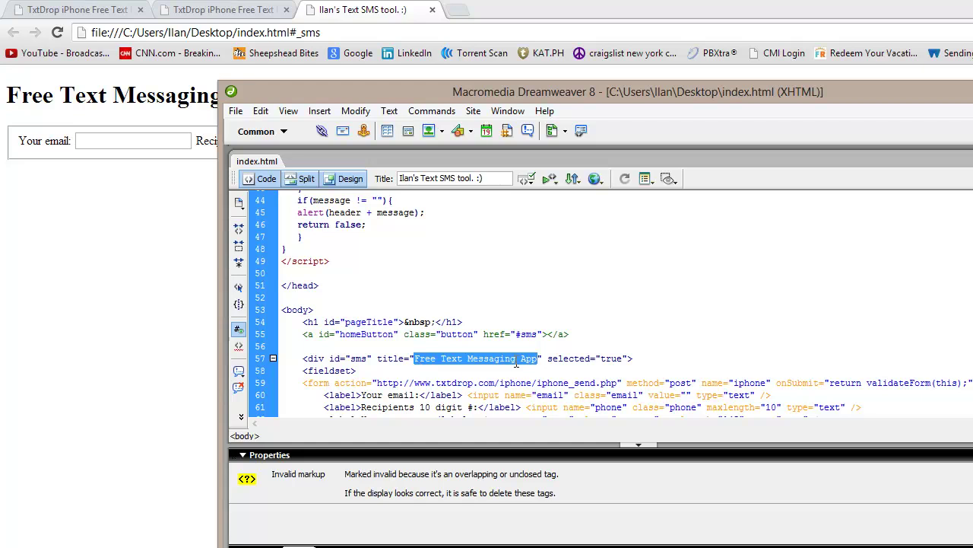
type("Ilan's ")
type("Free Te")
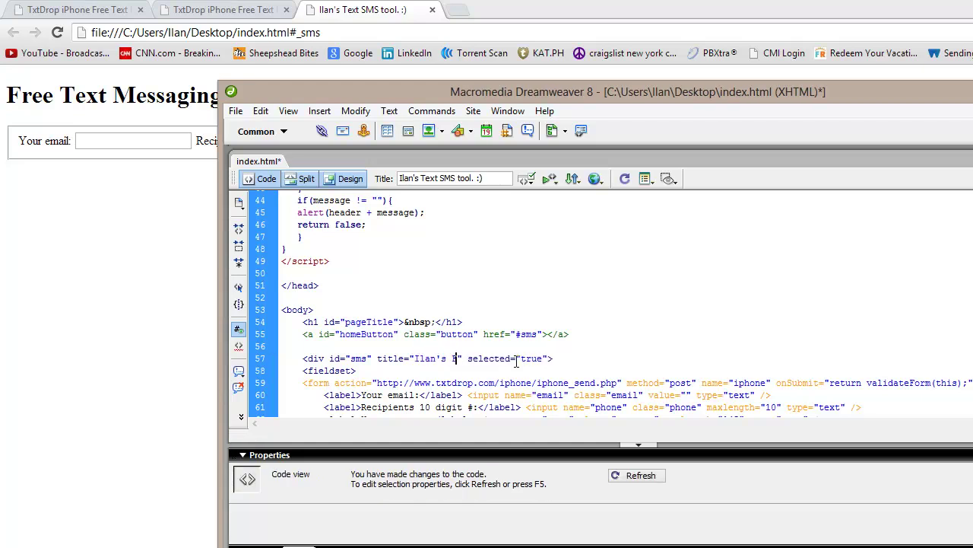
type("xt SMS Tool")
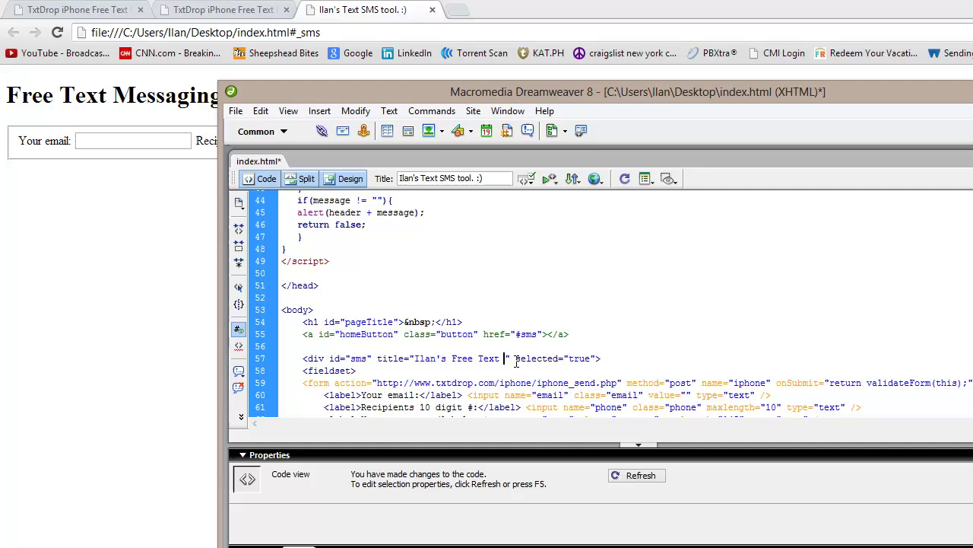
type(" :)")
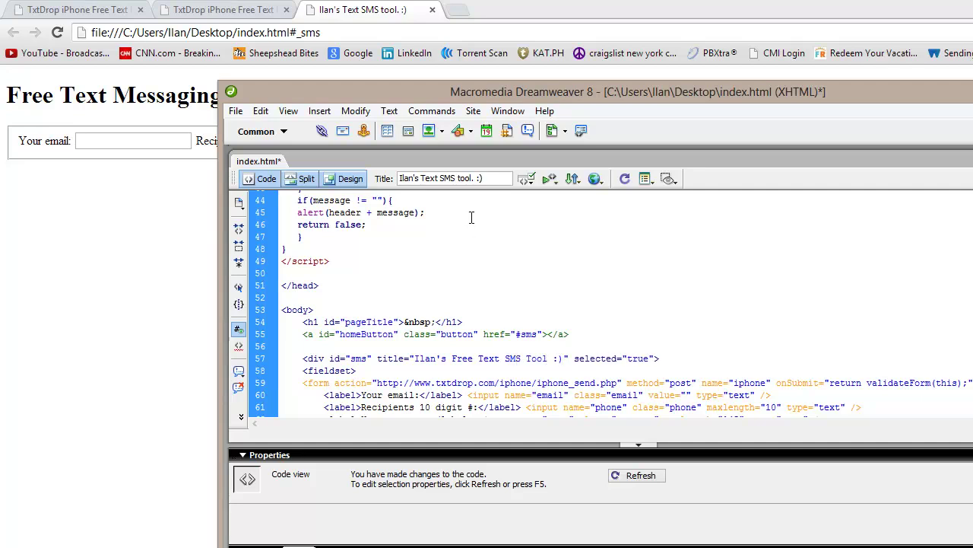
Save the retitled page and reload Chrome to show the new heading
left_click(242, 111)
left_click(261, 231)
left_click(161, 245)
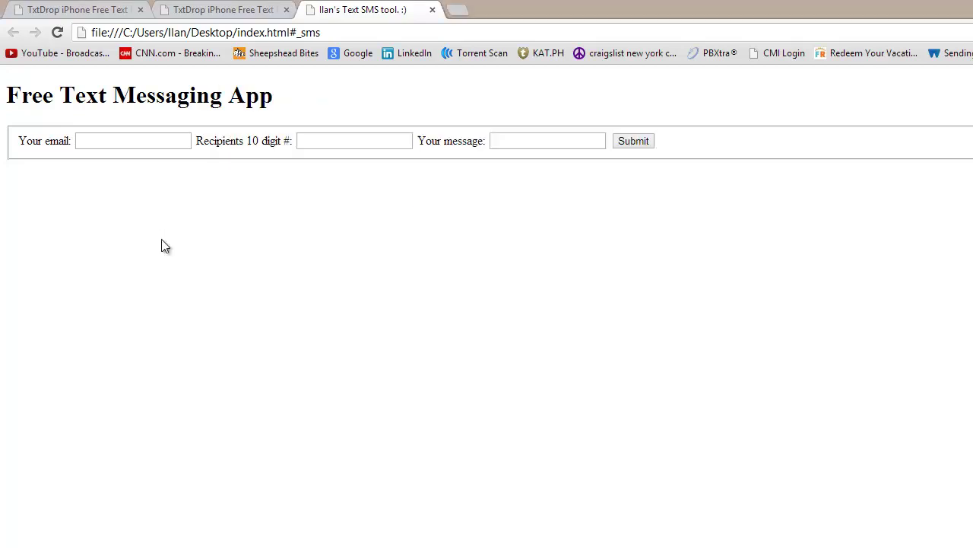
right_click(331, 286)
left_click(378, 340)
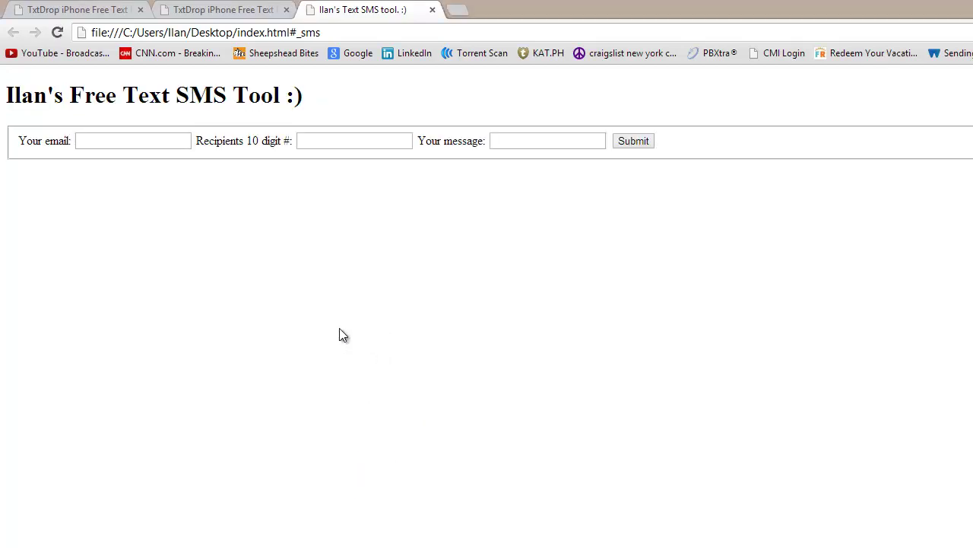
left_click_drag(22, 95, 374, 98)
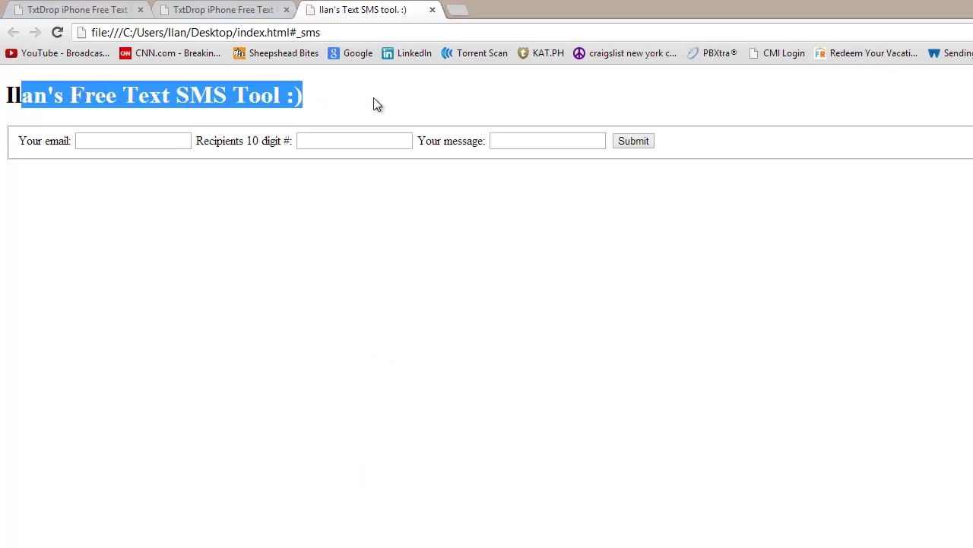
left_click(198, 96)
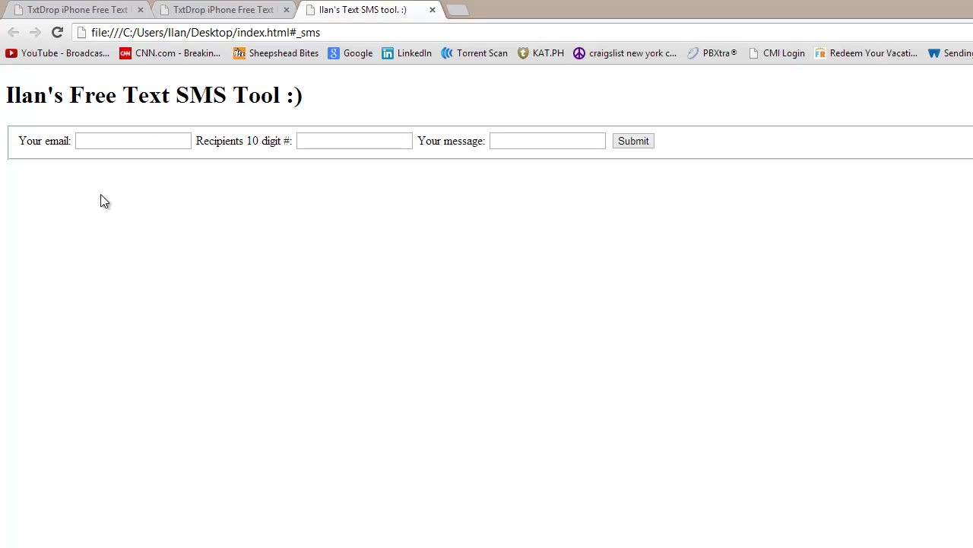
left_click(266, 31)
left_click(425, 410)
Fill in the sender's e-mail, the recipient's 10-digit number and the message 'Hi, Tht'
left_click(115, 139)
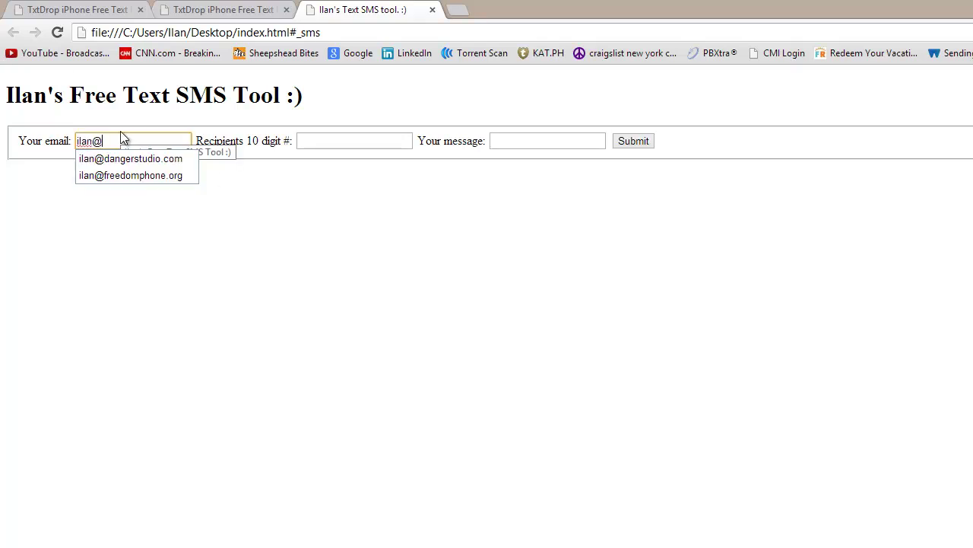
key("Down")
key("Return")
left_click(381, 140)
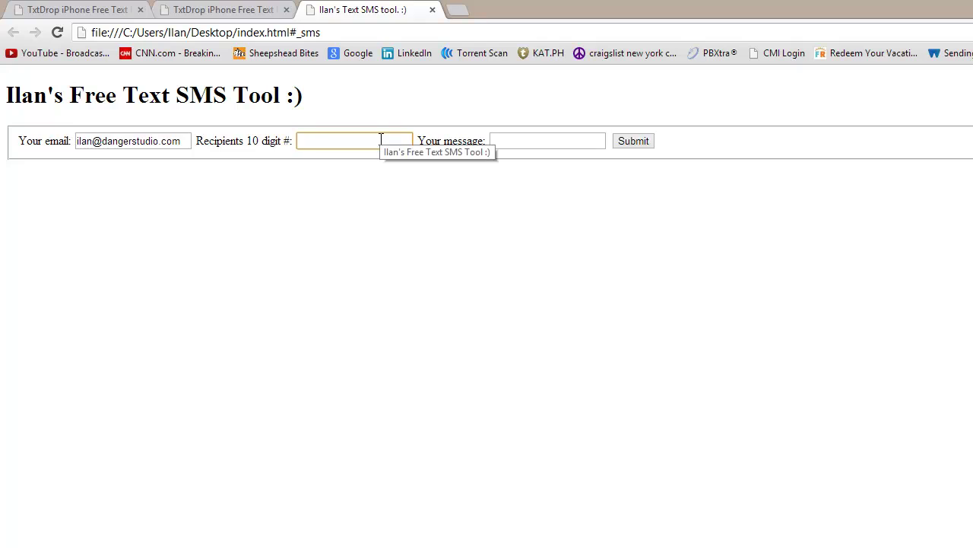
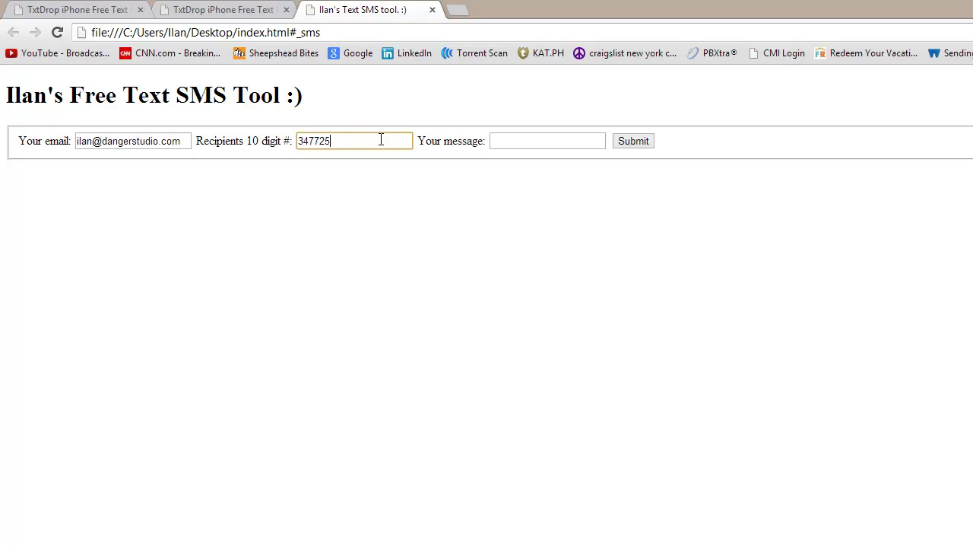
left_click(525, 140)
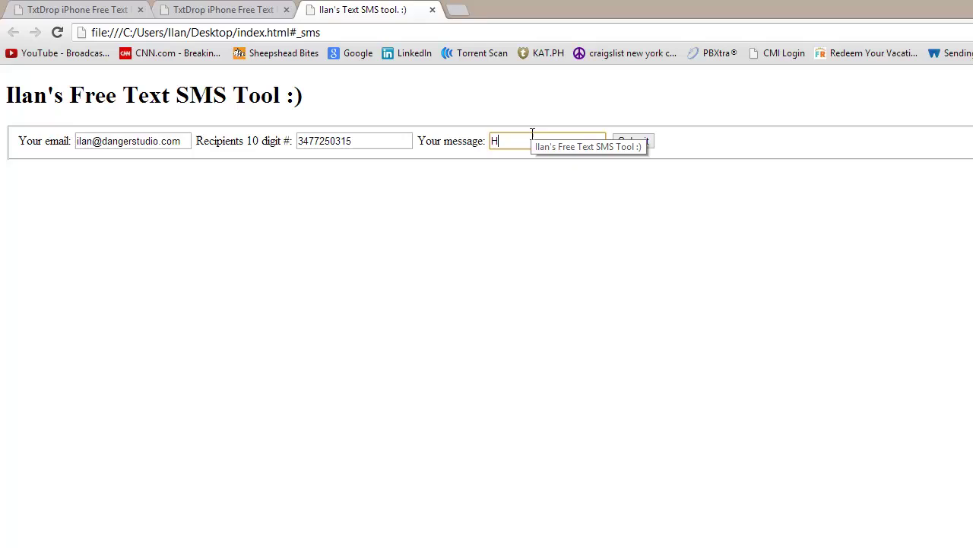
type("Hi, Th")
type("t")
left_click(615, 196)
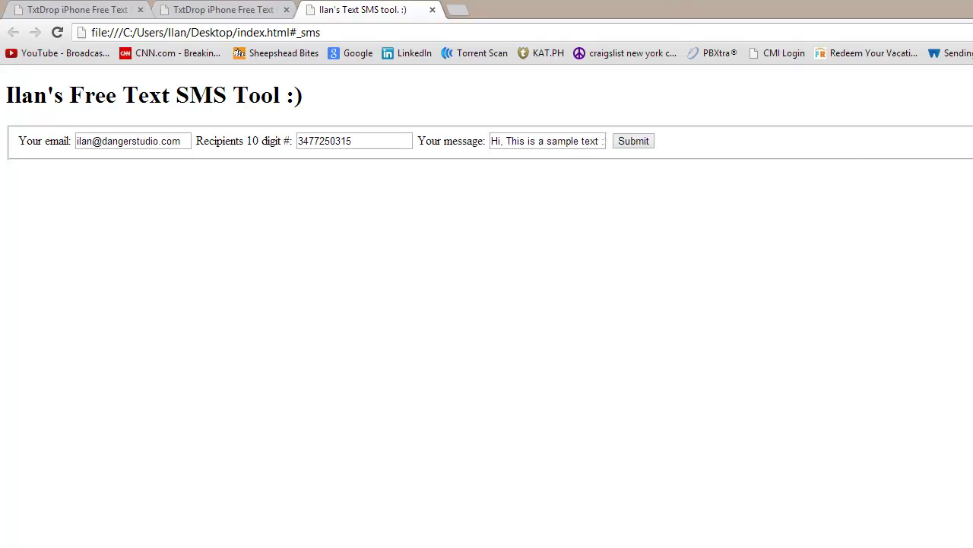
Submit the test text, check the 'Message sent!' confirmation, and return to index.html
left_click(625, 140)
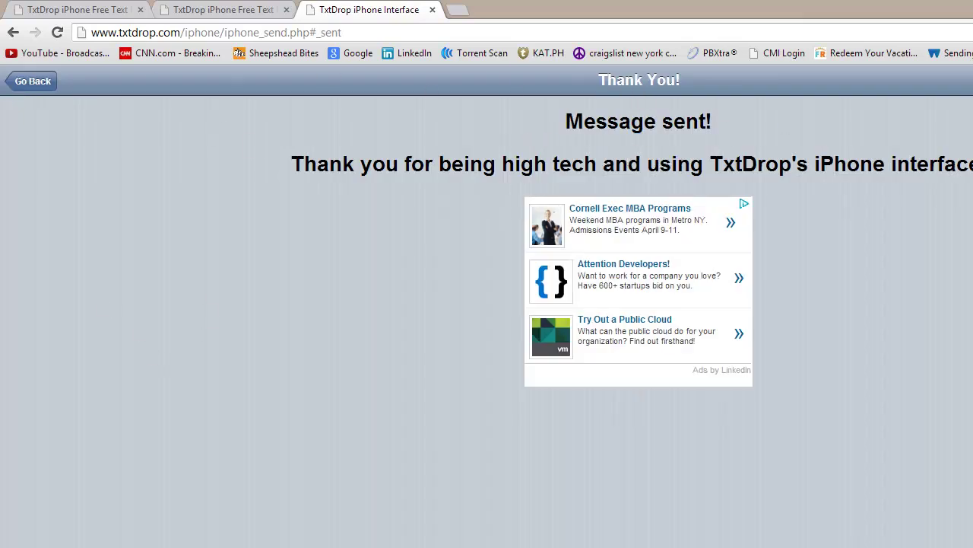
left_click_drag(553, 116, 735, 117)
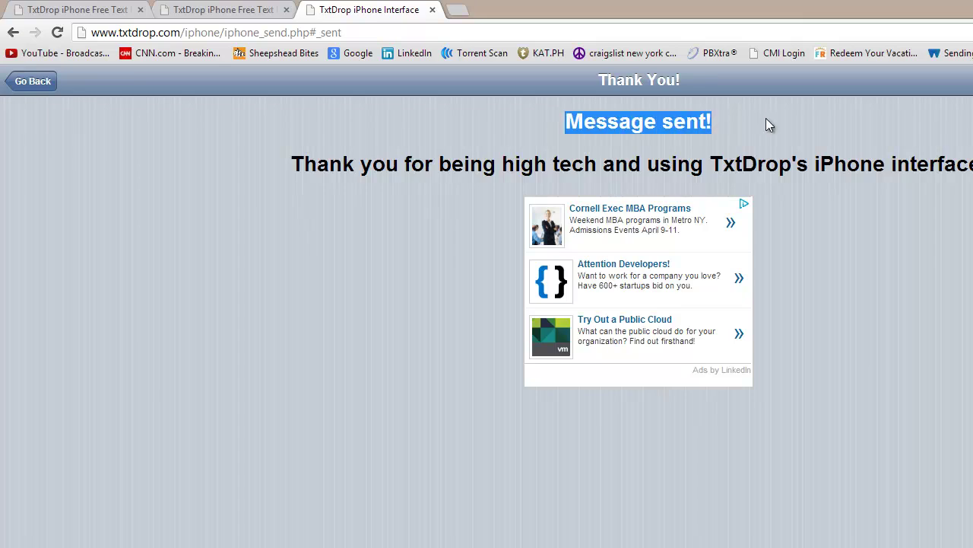
left_click(672, 136)
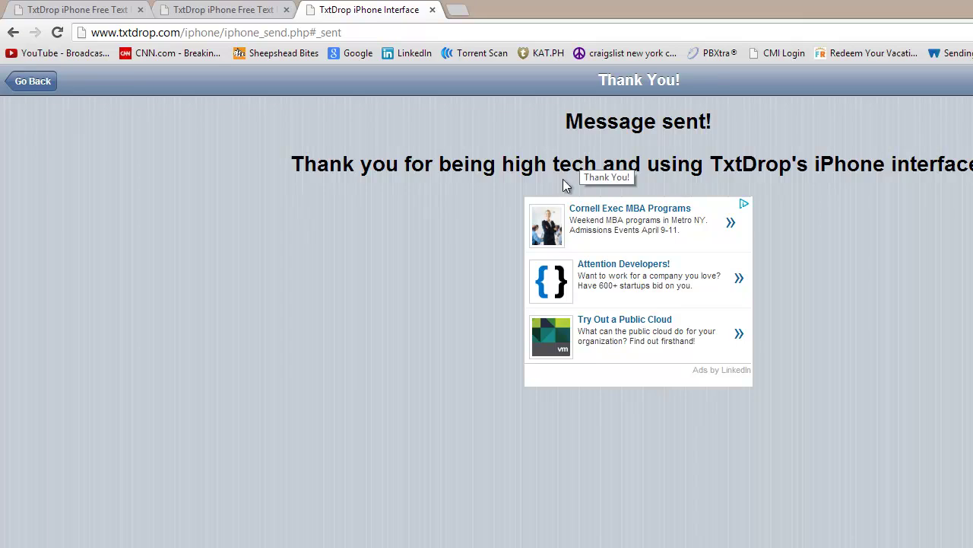
key("alt+Left")
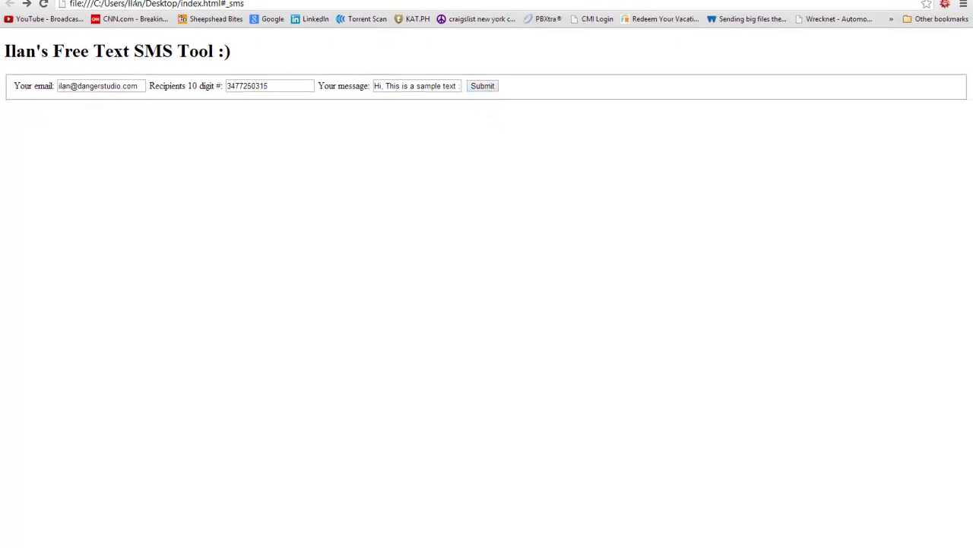
Load txtdrop.com in the current tab and focus its email address field
left_click(146, 4)
type("txtdrop.")
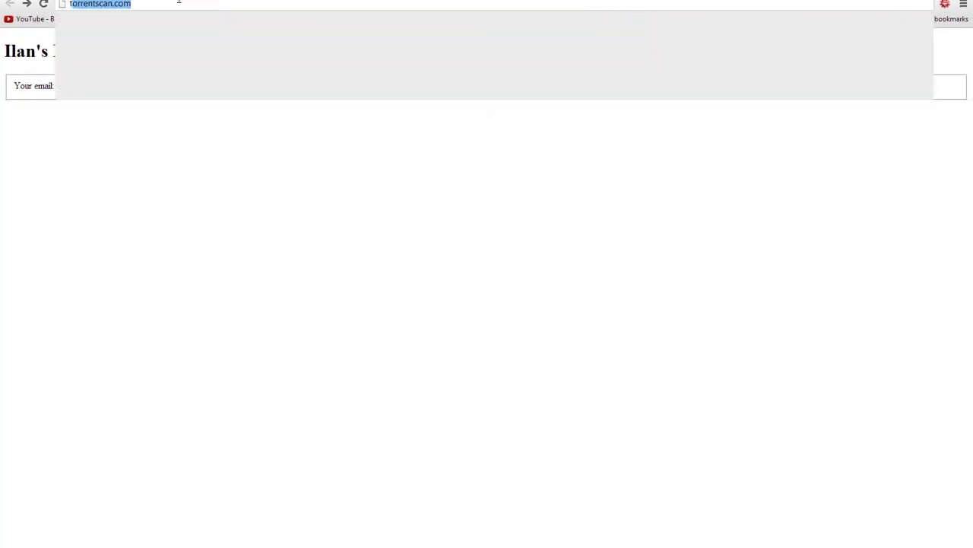
type("com")
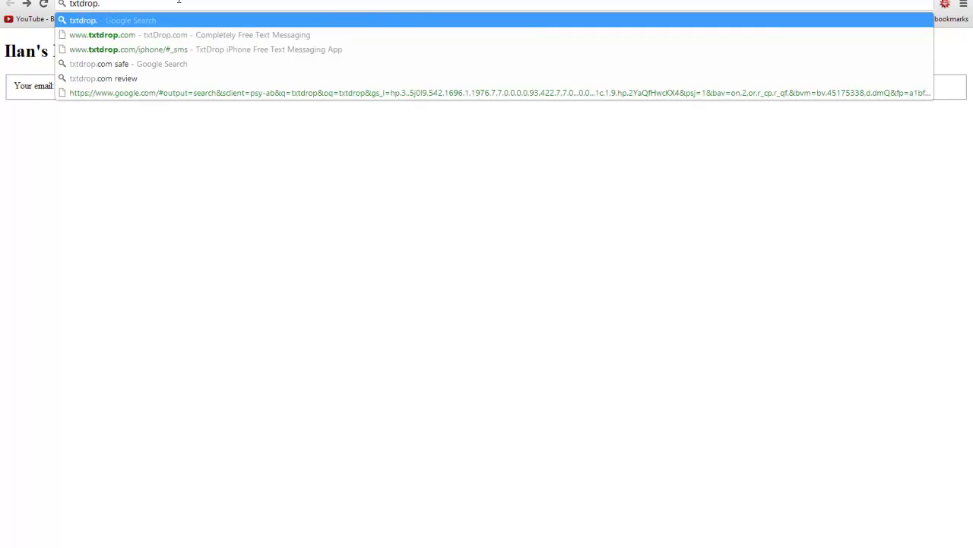
key("Return")
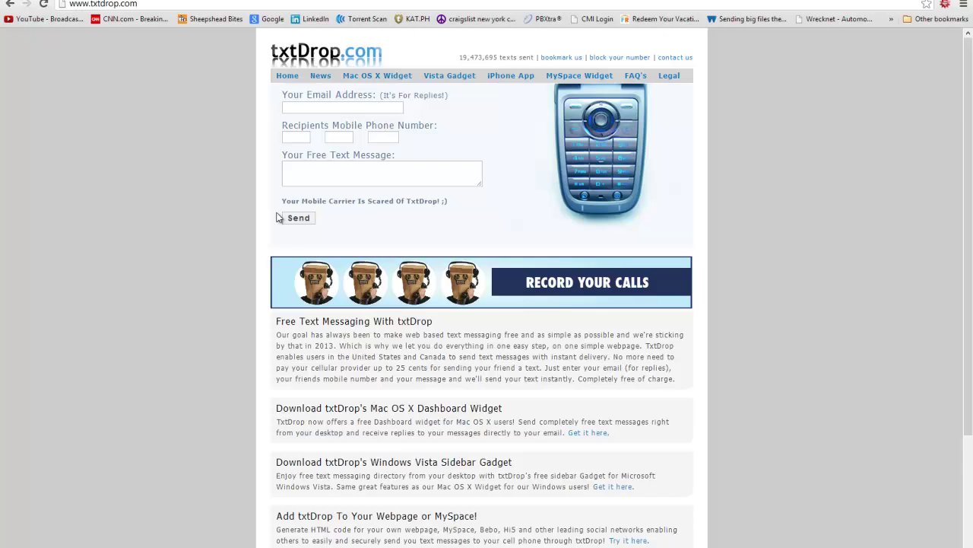
scroll(469, 325, "down", 2)
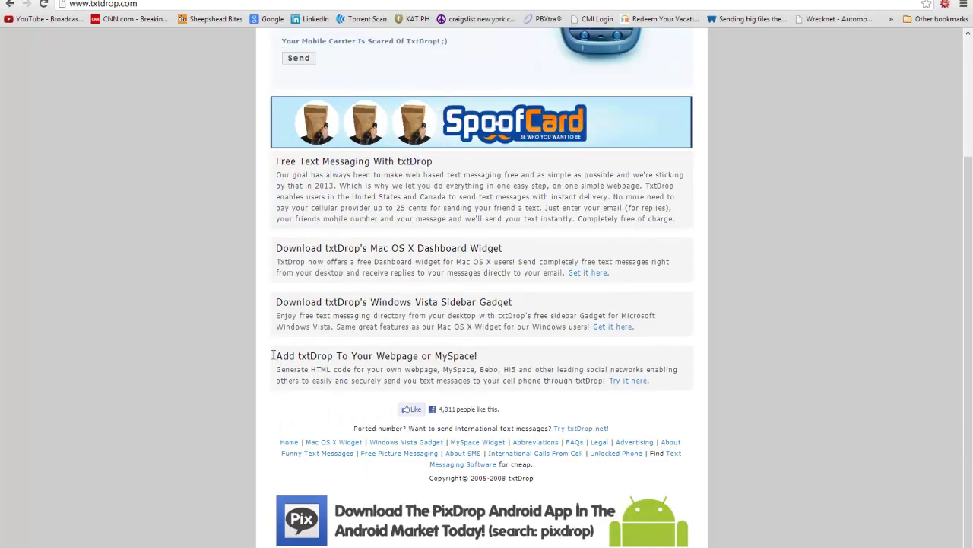
scroll(153, 306, "up", 2)
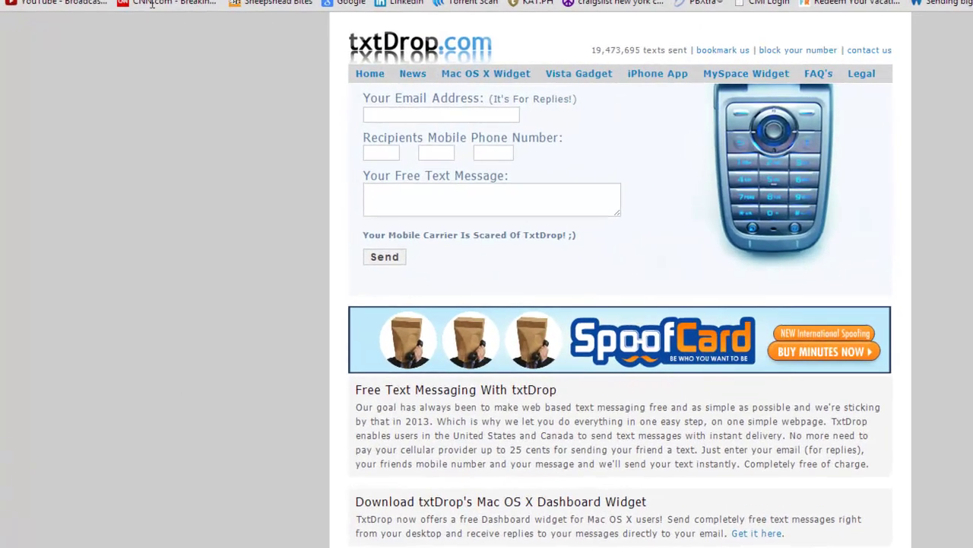
left_click(404, 116)
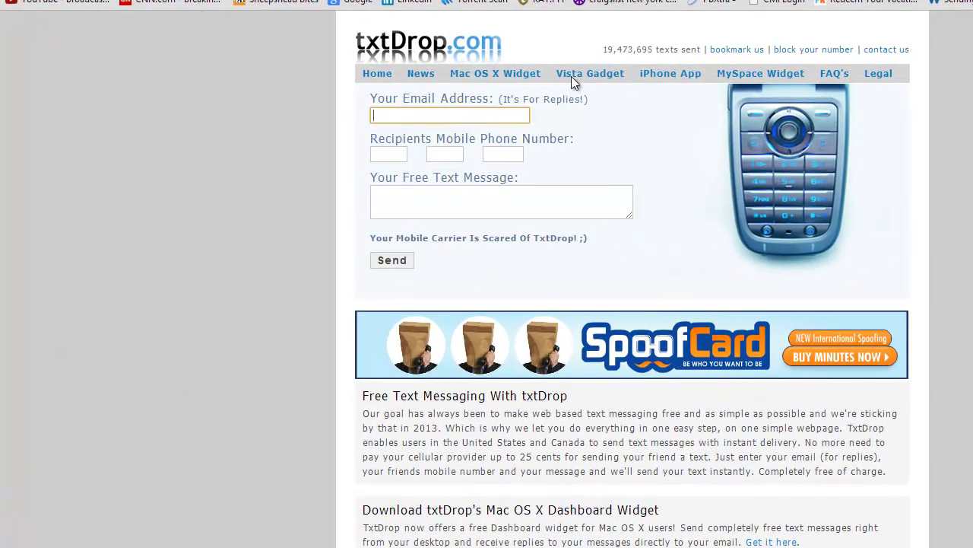
Open the iPhone App mobile SMS form and try its email, number and message fields
left_click(667, 74)
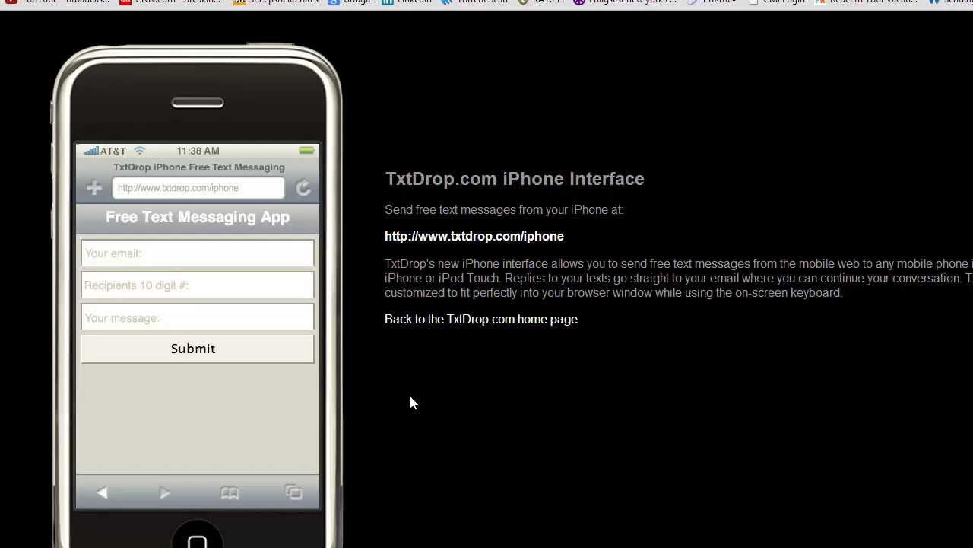
left_click(473, 236)
left_click_drag(246, 59, 2, 56)
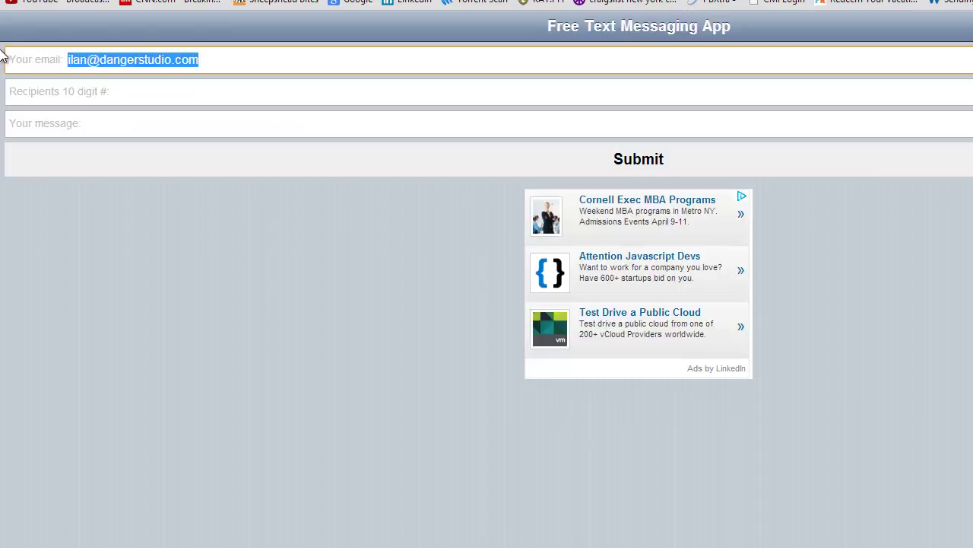
left_click(371, 221)
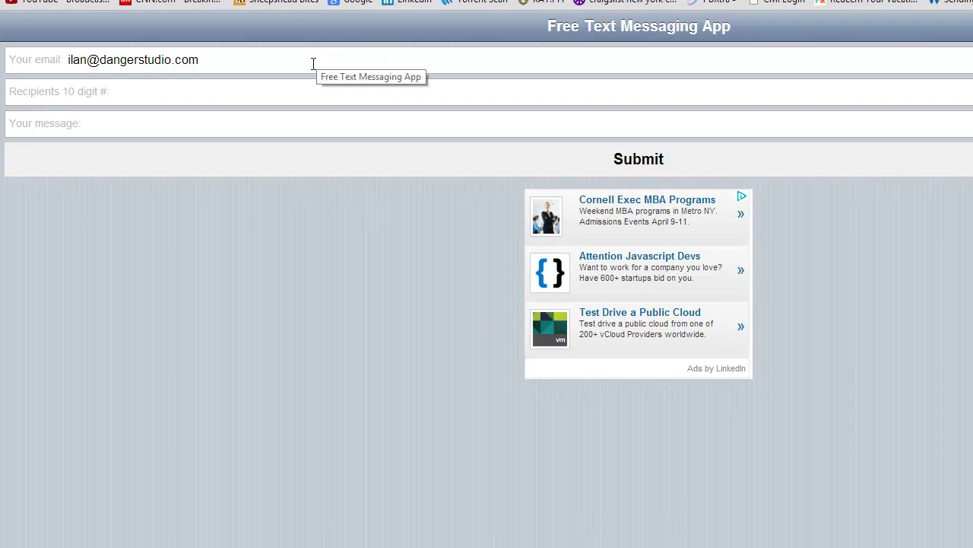
left_click(147, 92)
left_click(128, 129)
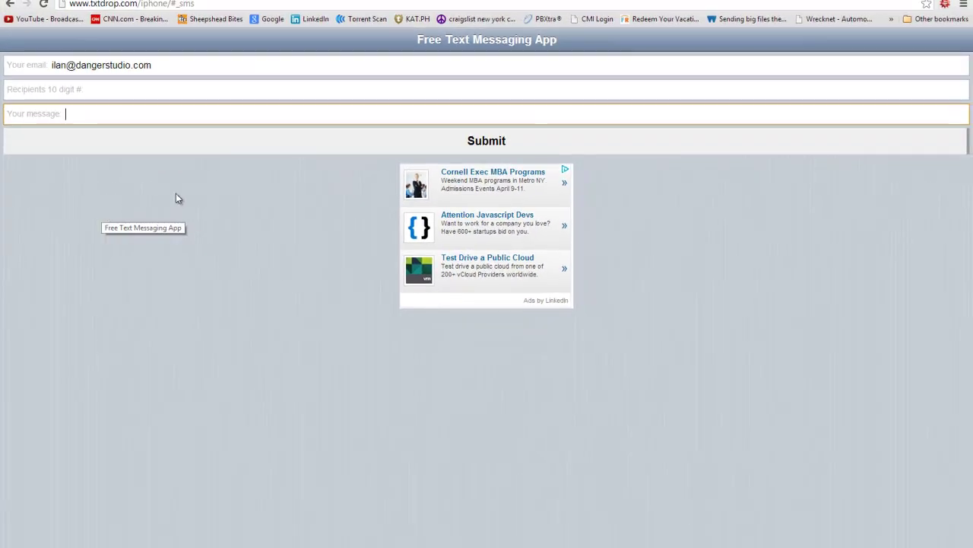
Look at the MySpace Widget page, then go back to the local index.html form
key("alt+Left")
key("alt+Left")
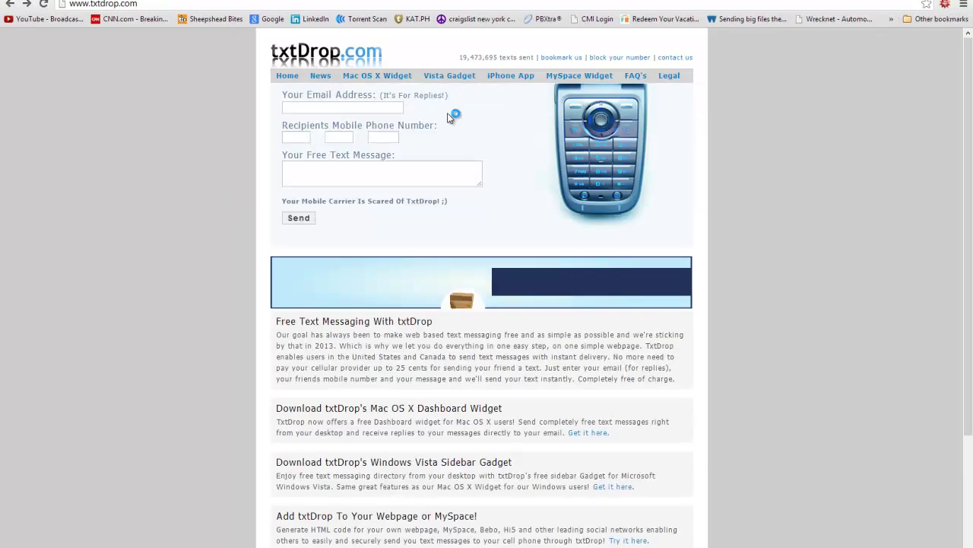
left_click(579, 76)
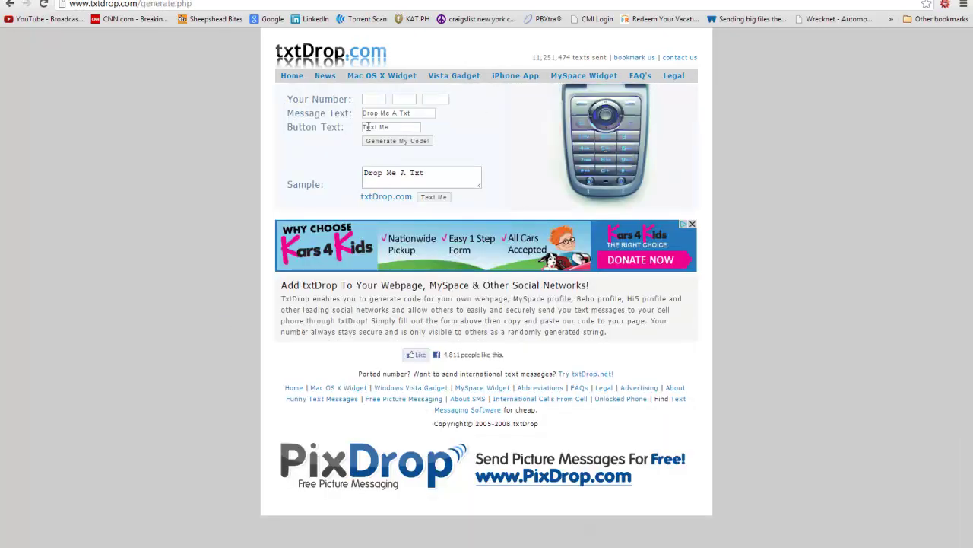
key("alt+Left")
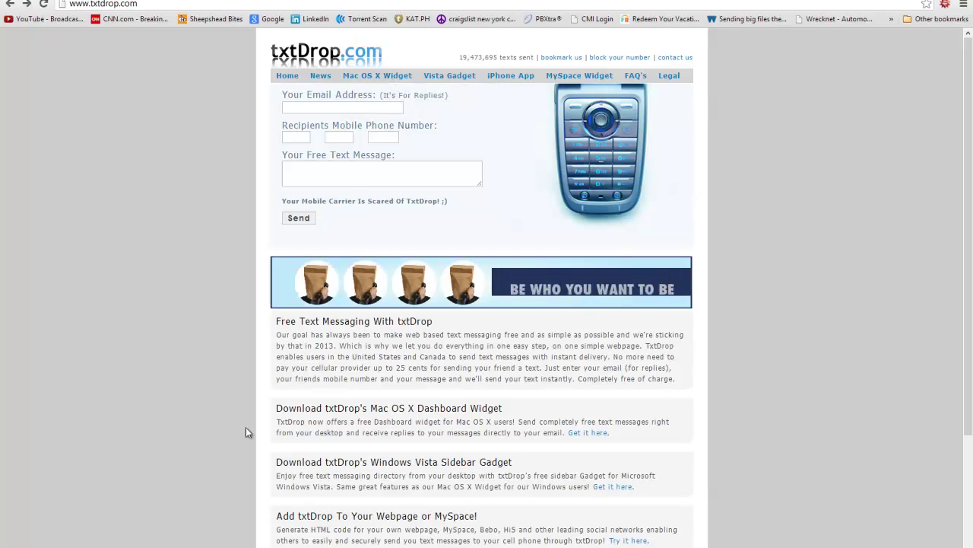
key("alt+Left")
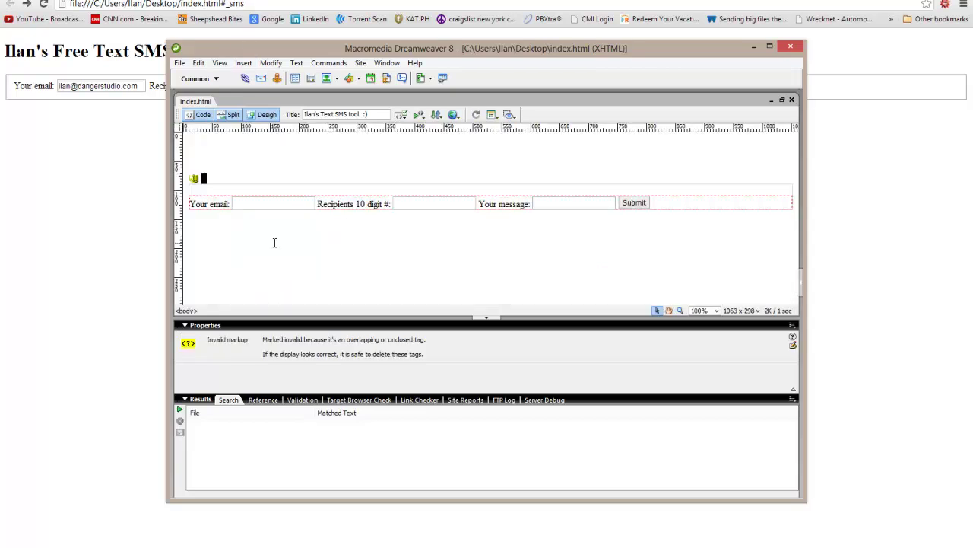
Set the page background colour to black (#000000) in Page Properties > Appearance
right_click(270, 240)
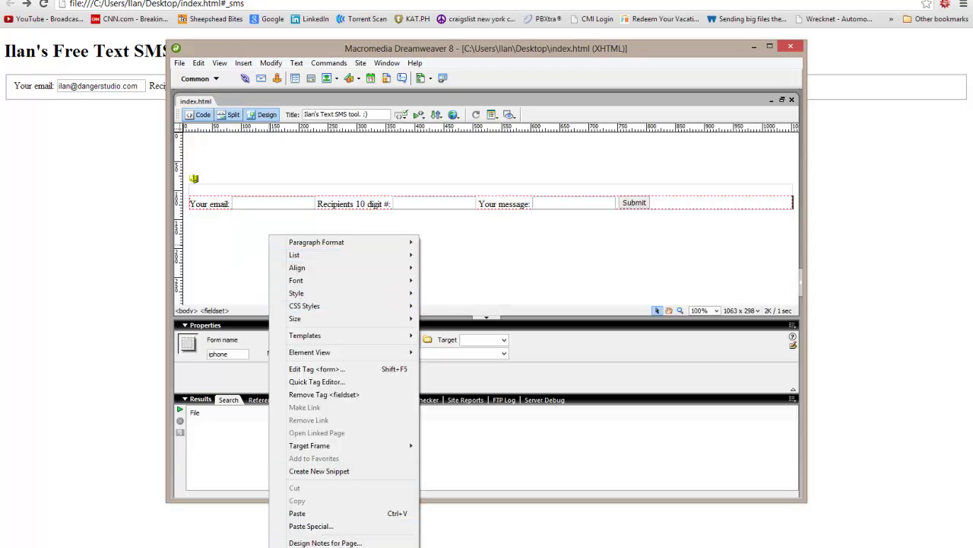
left_click(315, 547)
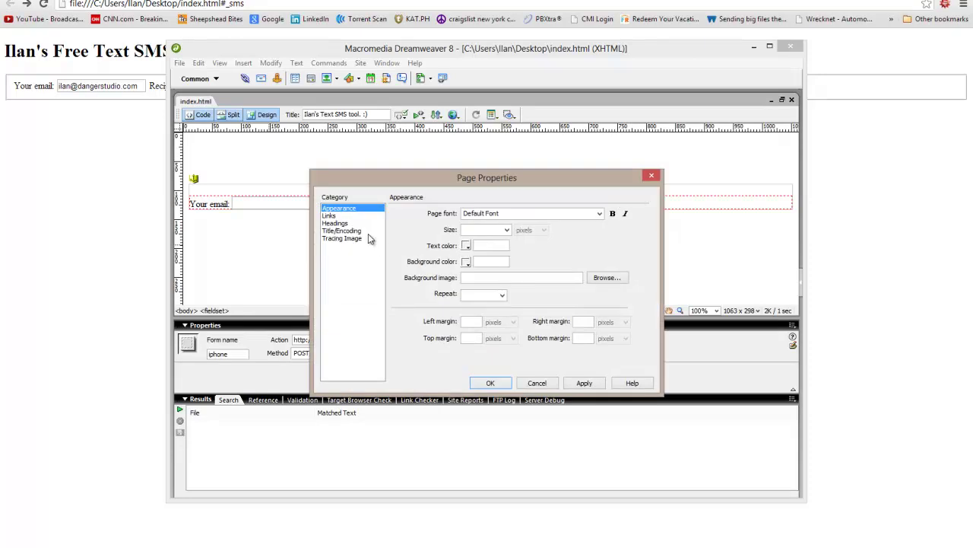
left_click(346, 231)
left_click(344, 239)
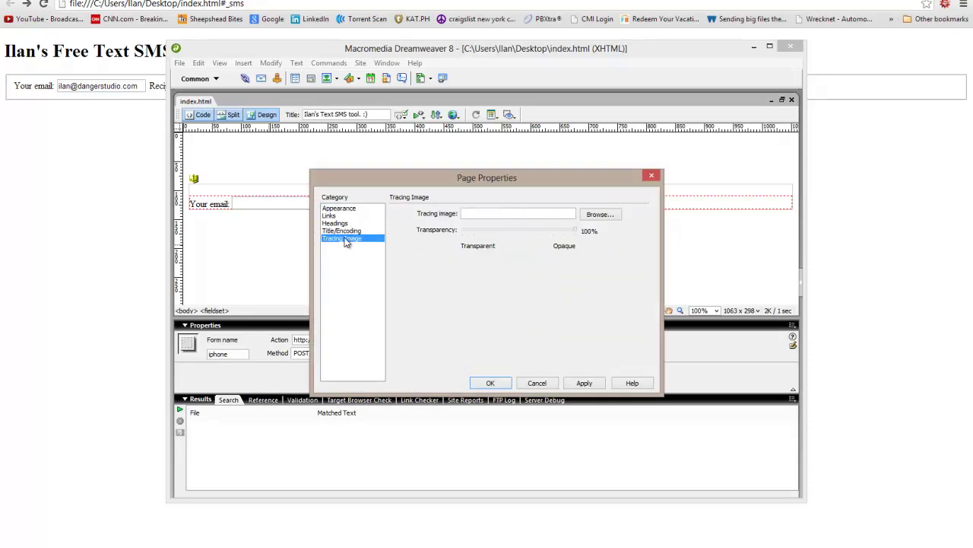
left_click(349, 210)
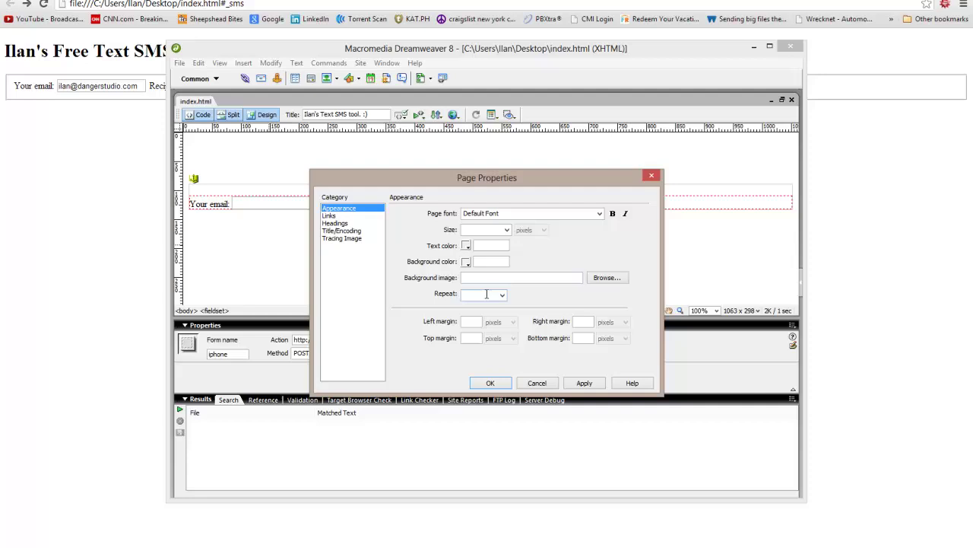
left_click(466, 264)
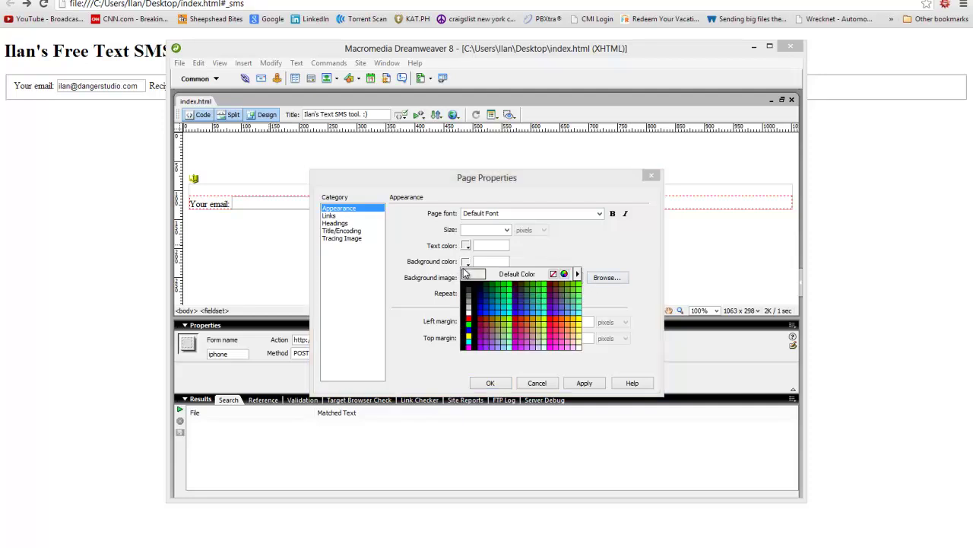
left_click(467, 288)
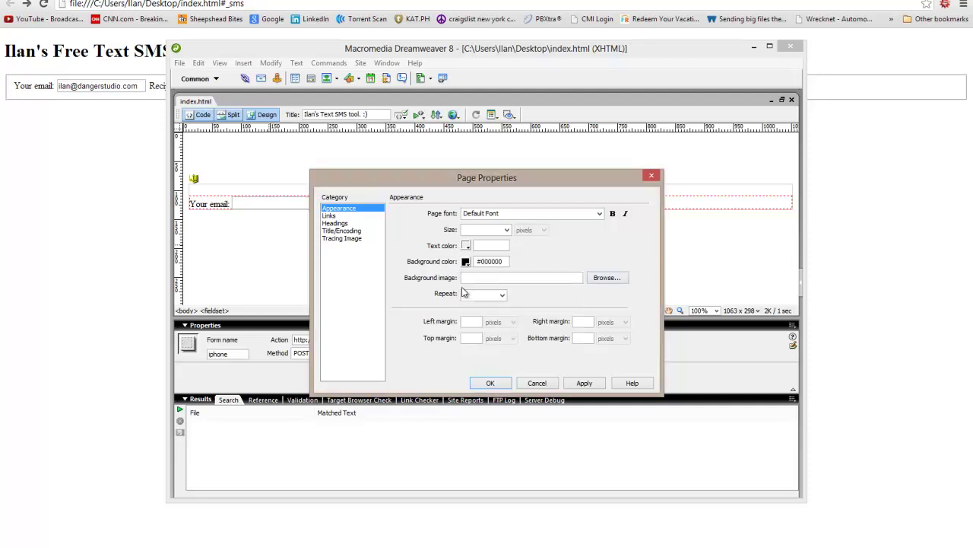
left_click(594, 385)
left_click(491, 382)
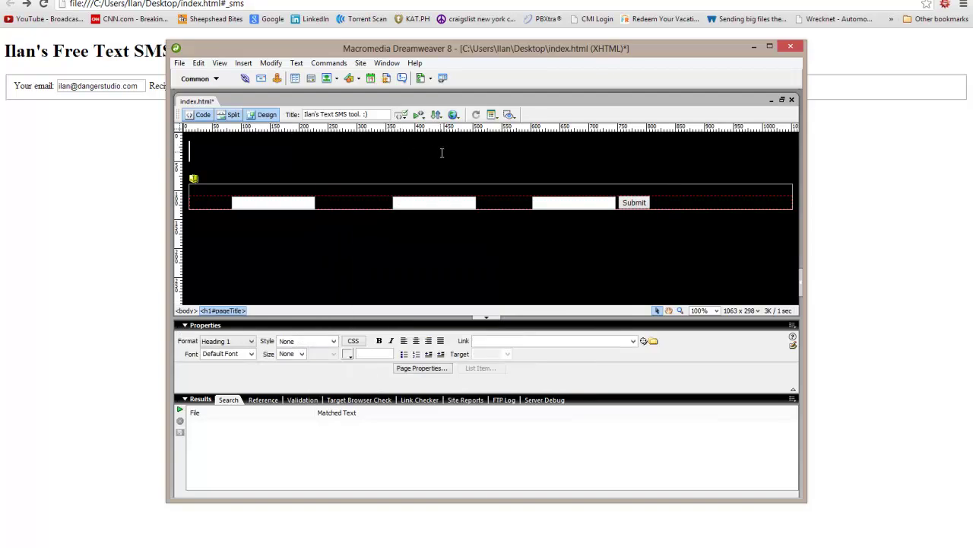
Give the heading end and first form field a new text colour, then select the form
mouse_move(371, 145)
left_mouse_down()
mouse_move(400, 190)
mouse_move(398, 180)
mouse_move(390, 192)
left_mouse_up()
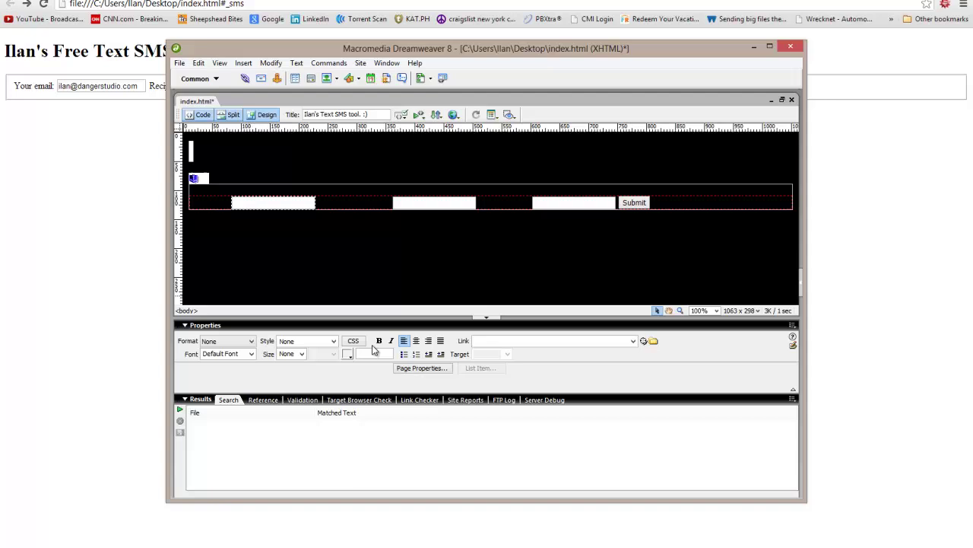
left_click(349, 355)
left_click(352, 411)
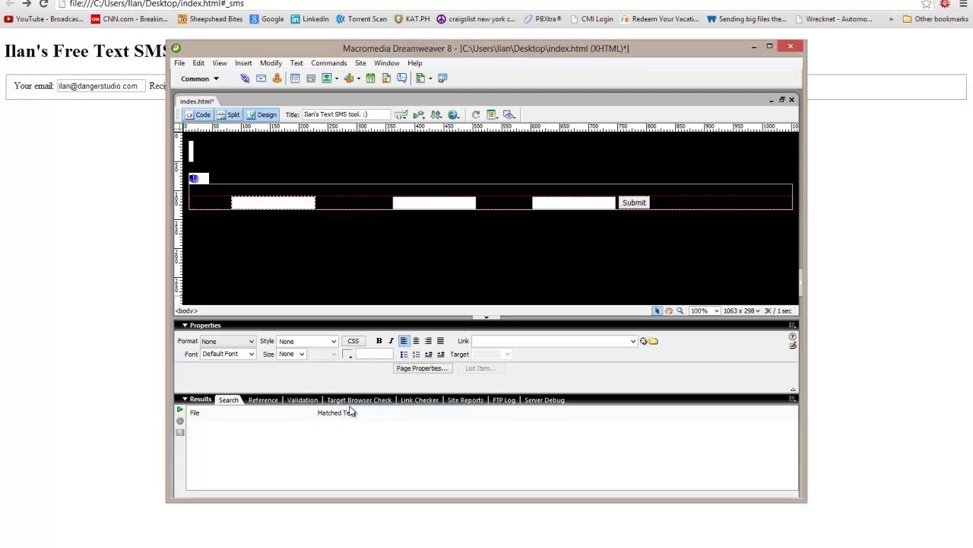
left_click(294, 190)
Inspect the form tag and sms div in Code view, then return to Design view
left_click(196, 115)
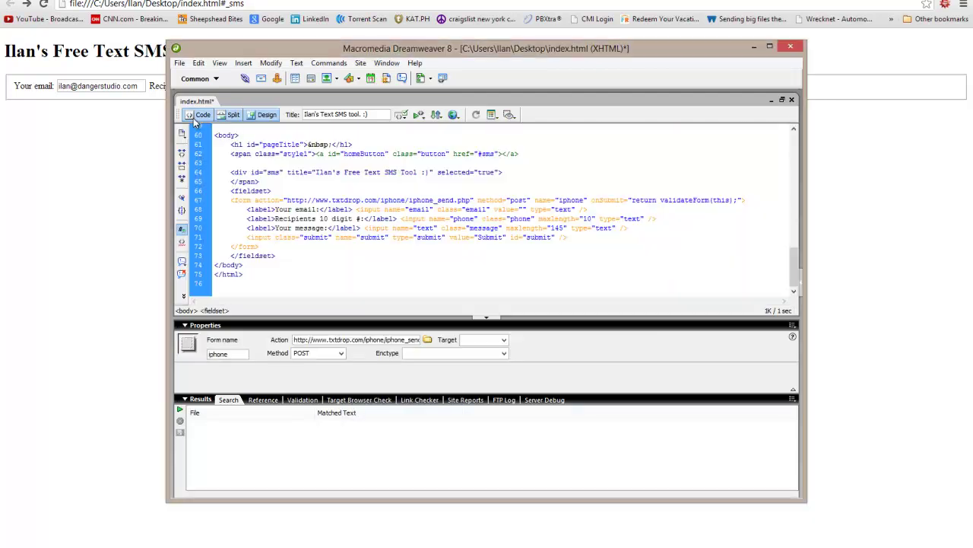
left_click(474, 199)
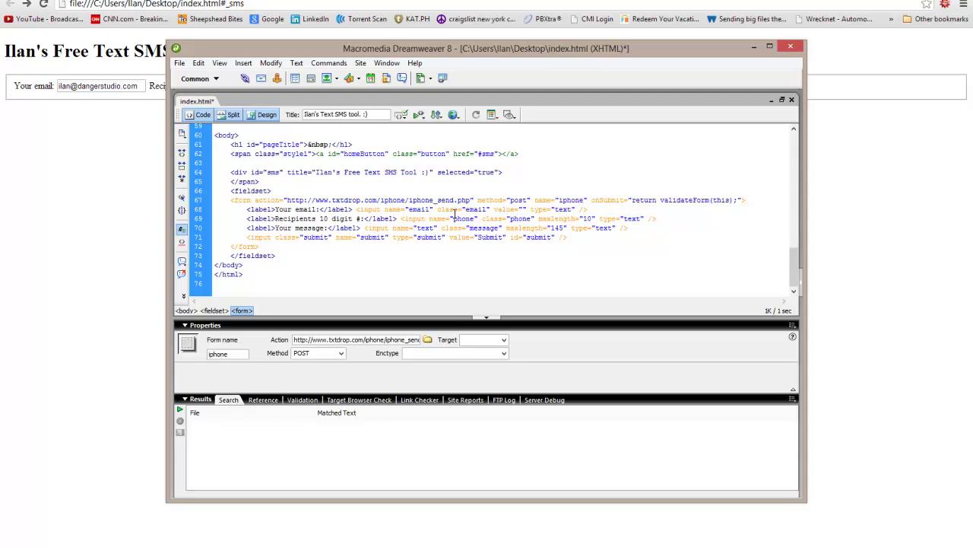
scroll(455, 215, "up", 1)
left_click(254, 200)
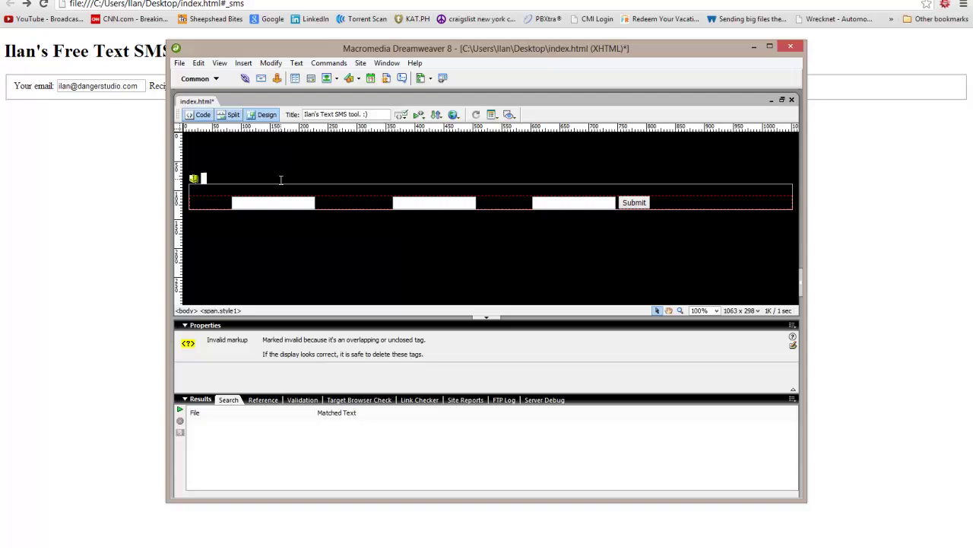
left_click(263, 115)
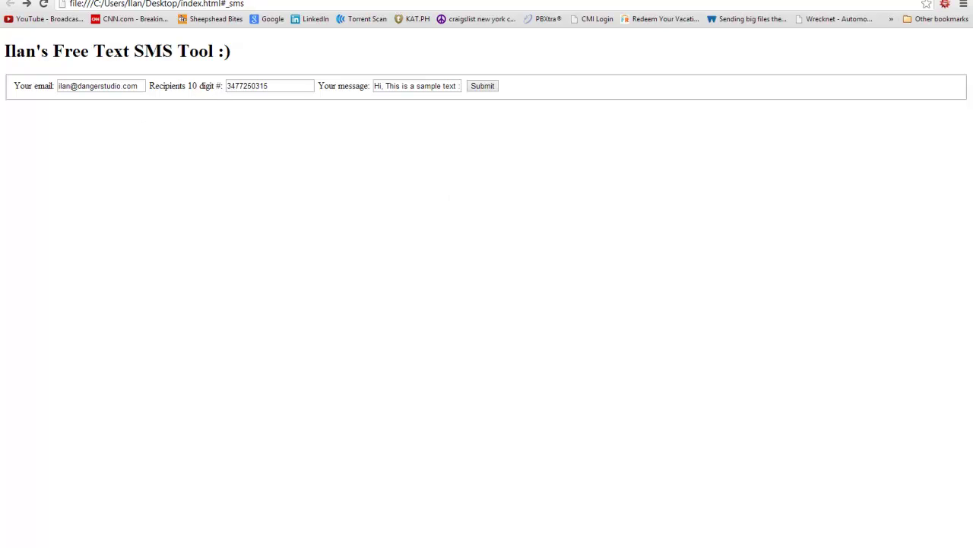
Load the live txtdrop.com homepage in place of the local index.html copy
left_click(188, 4)
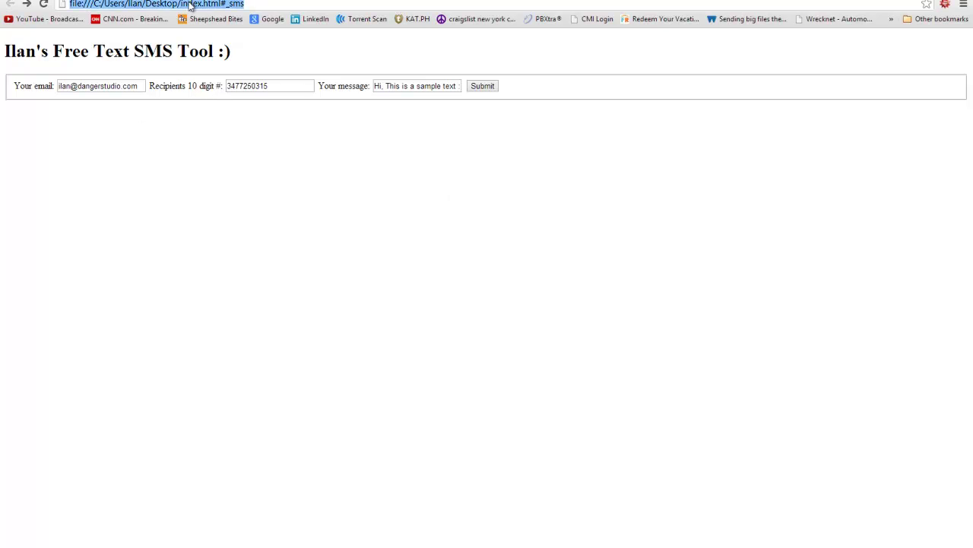
type("txtdrop")
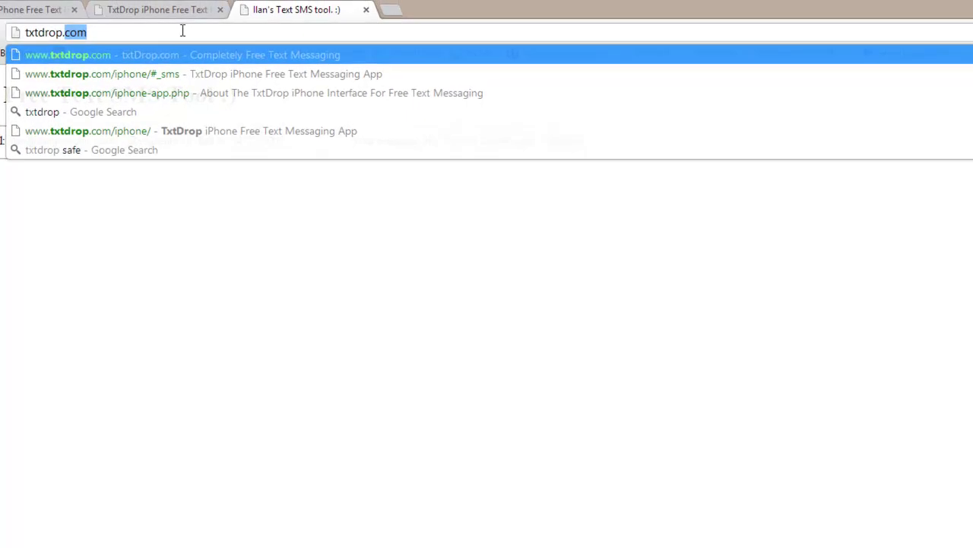
type(".com\\")
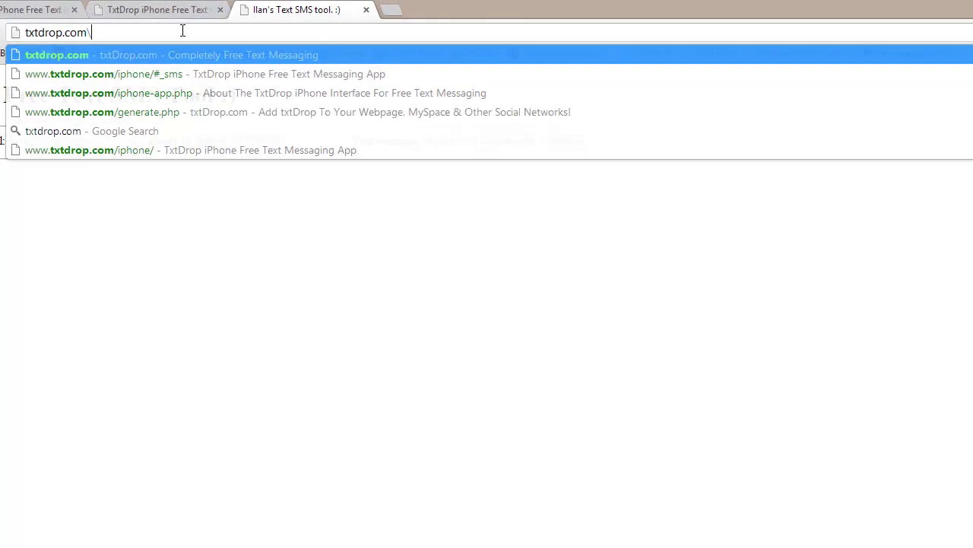
key("Return")
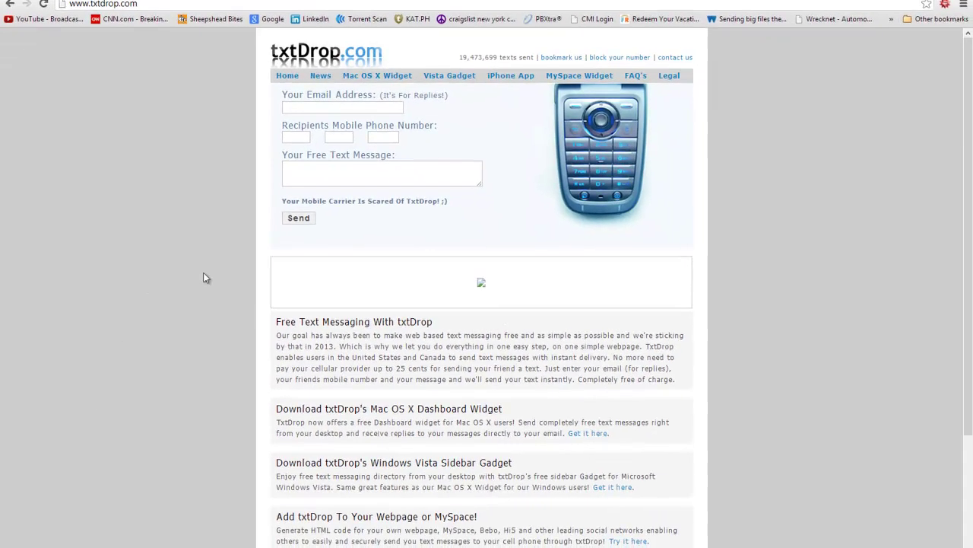
left_click_drag(795, 310, 39, 86)
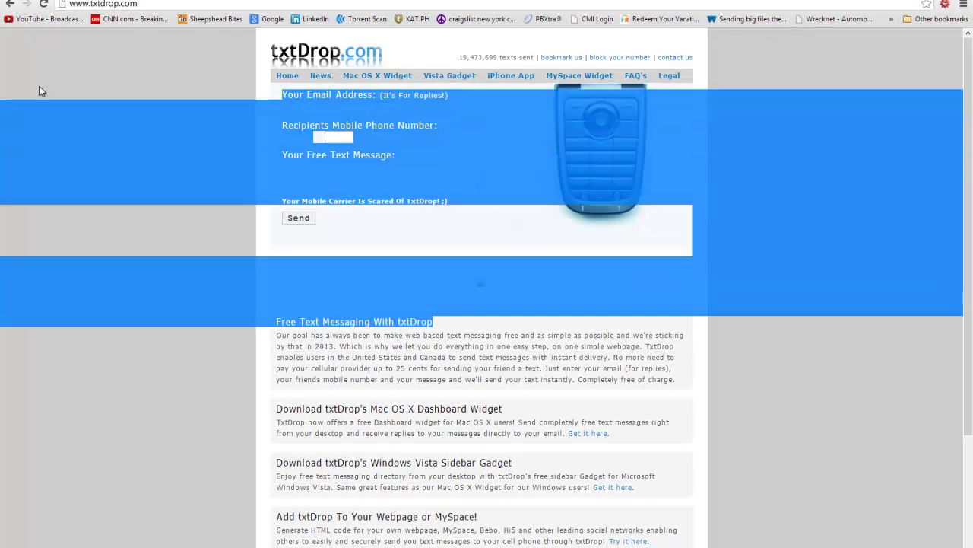
left_click(170, 279)
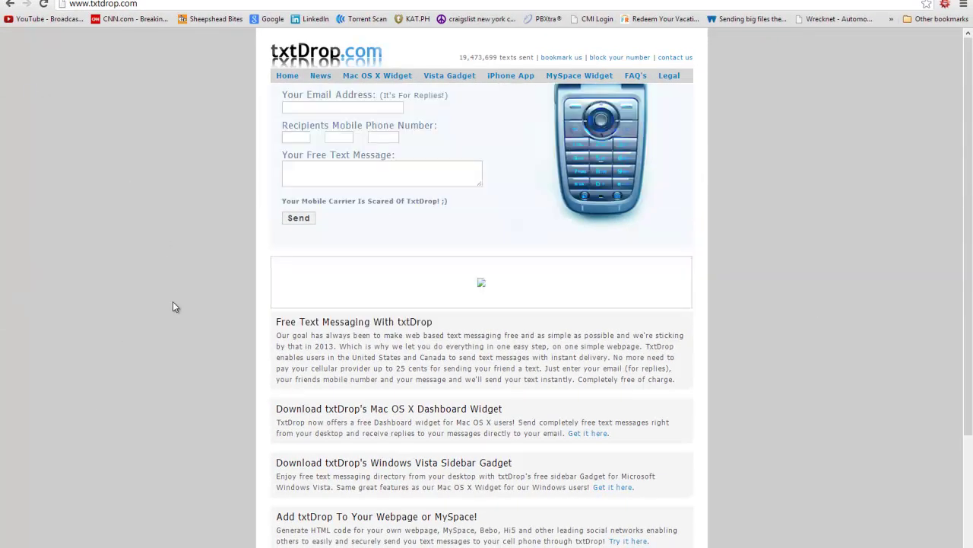